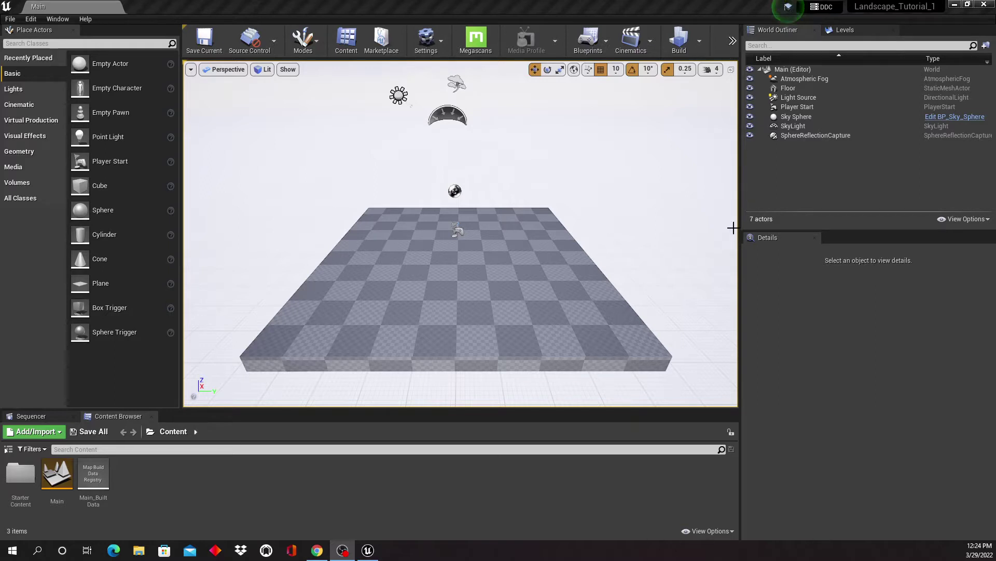
Delete the Player Start, Floor and SphereReflectionCapture actors from the Main level
right_click_drag(596, 244, 580, 265)
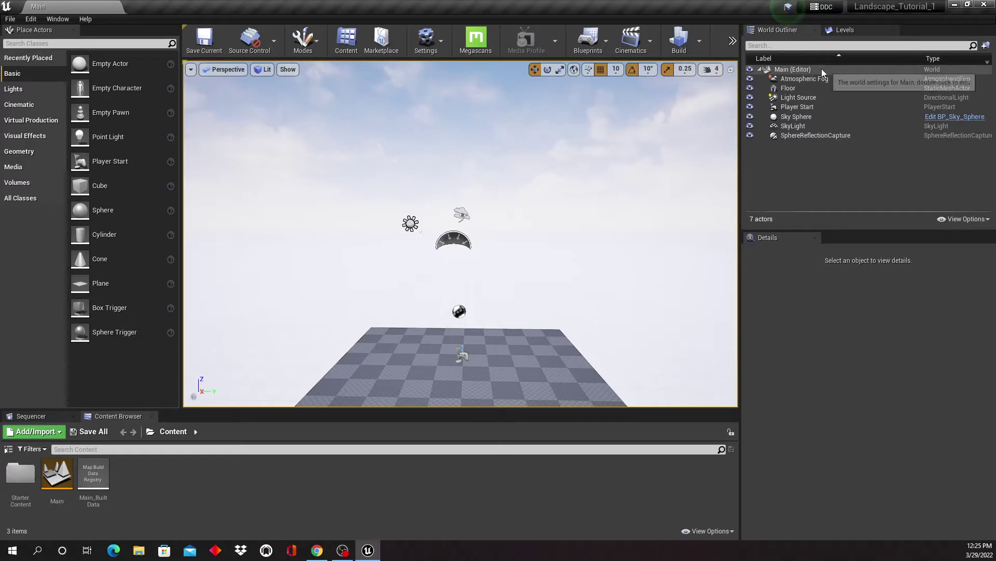
left_click(813, 107)
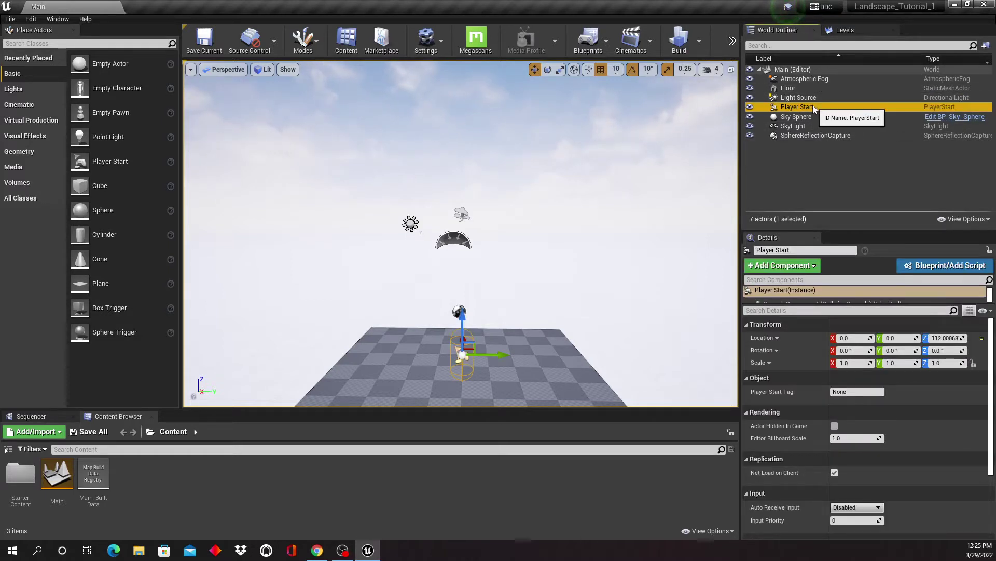
key("Delete")
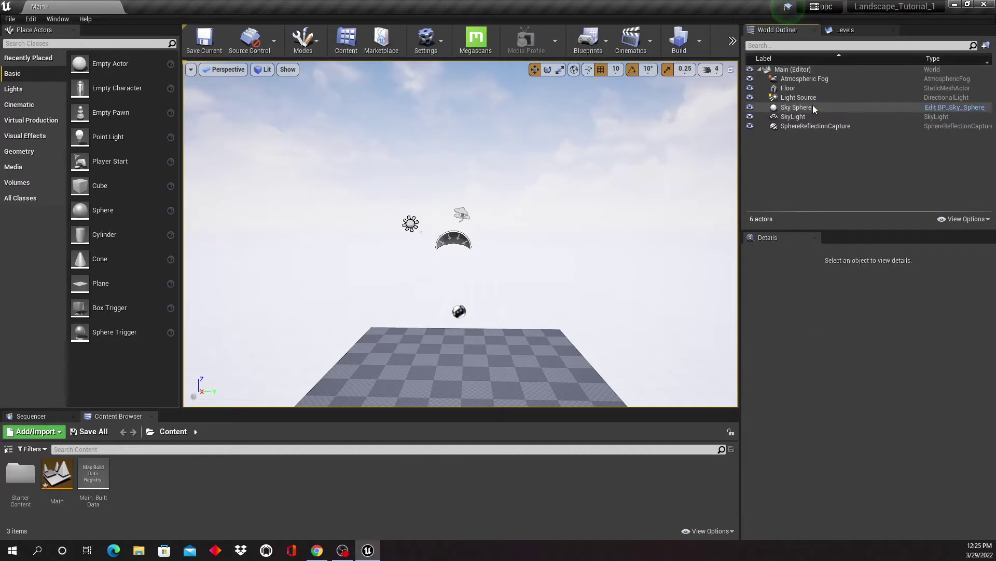
left_click(811, 91)
key("Delete")
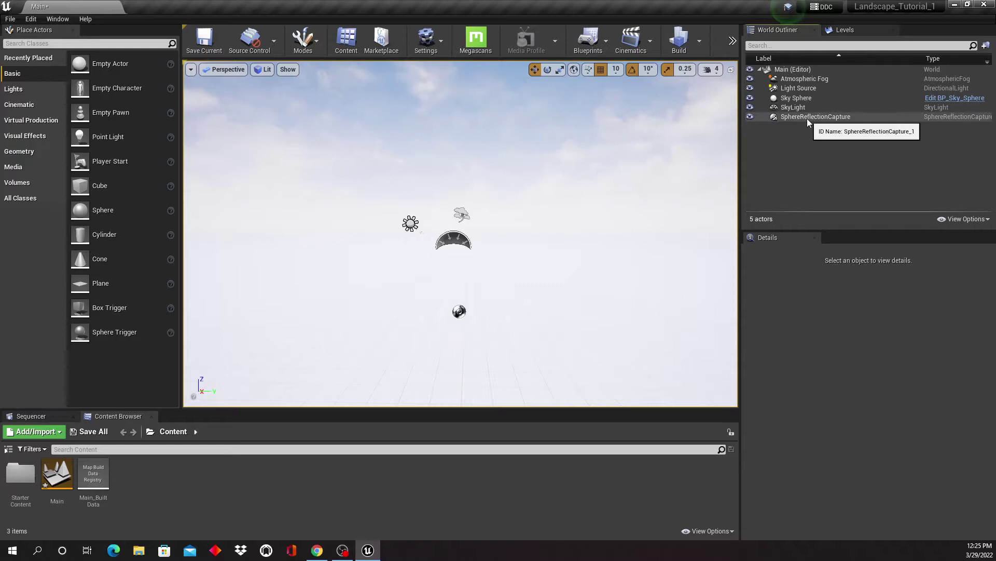
left_click(808, 117)
key("Delete")
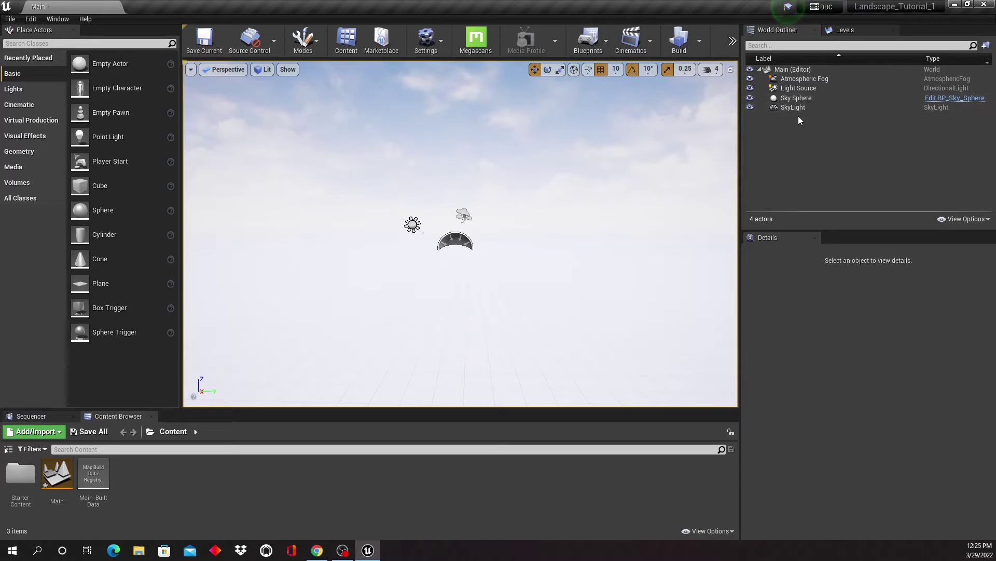
Search the plugins for "land" and enable the beta Landmass plugin
mouse_move(578, 227)
right_mouse_down()
mouse_move(576, 237)
mouse_move(562, 221)
mouse_move(604, 225)
mouse_move(584, 234)
mouse_move(587, 225)
right_mouse_up()
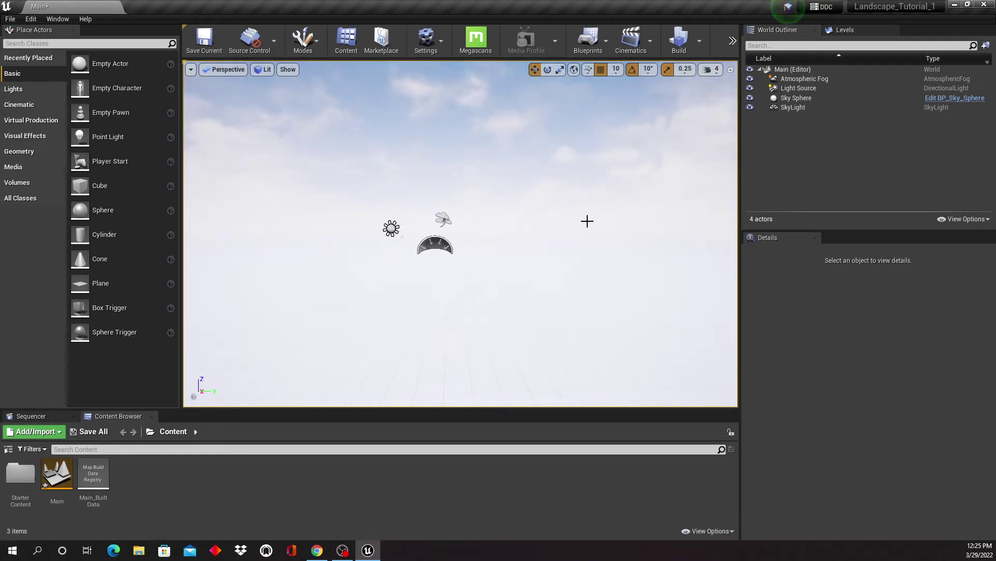
left_click(33, 21)
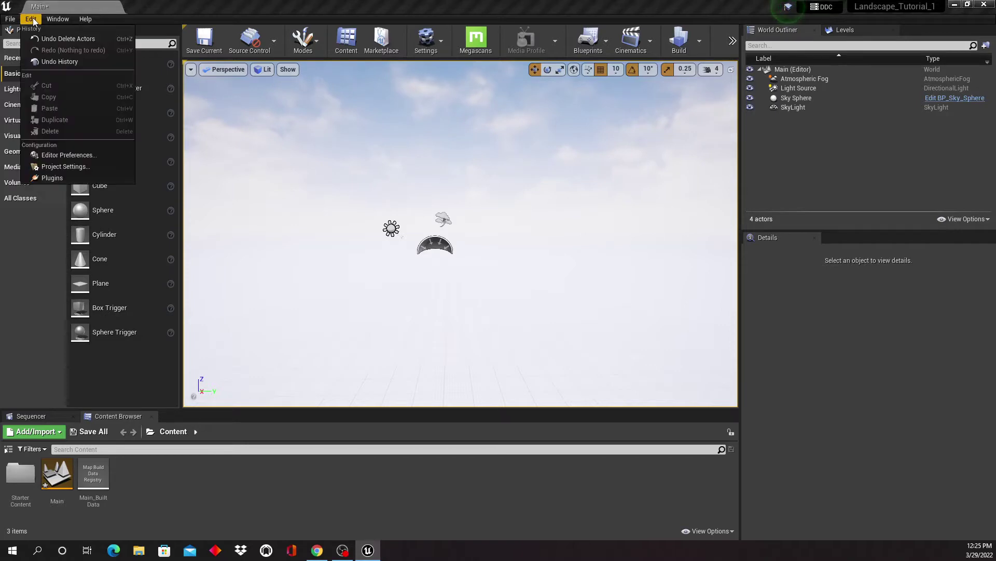
left_click(64, 178)
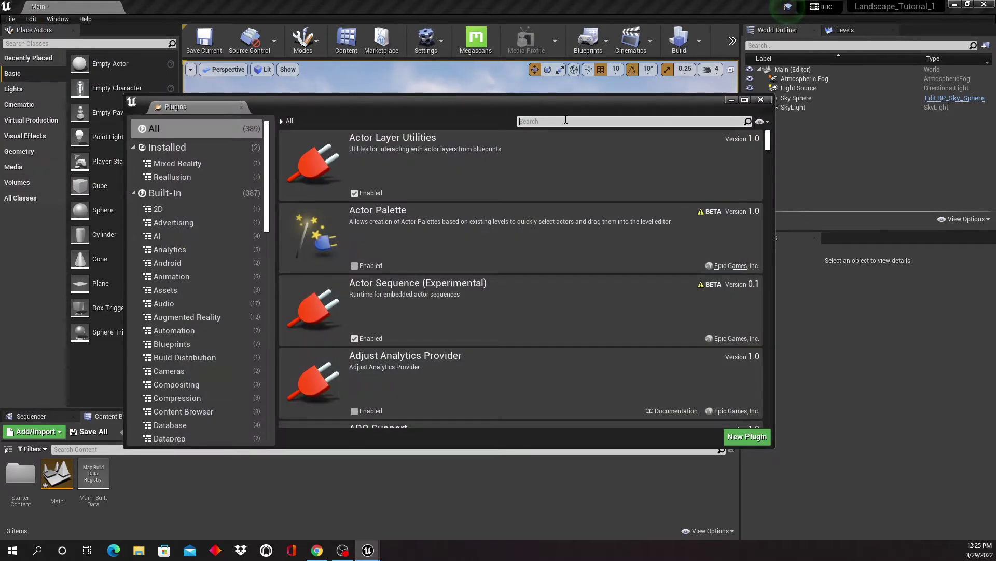
type("land")
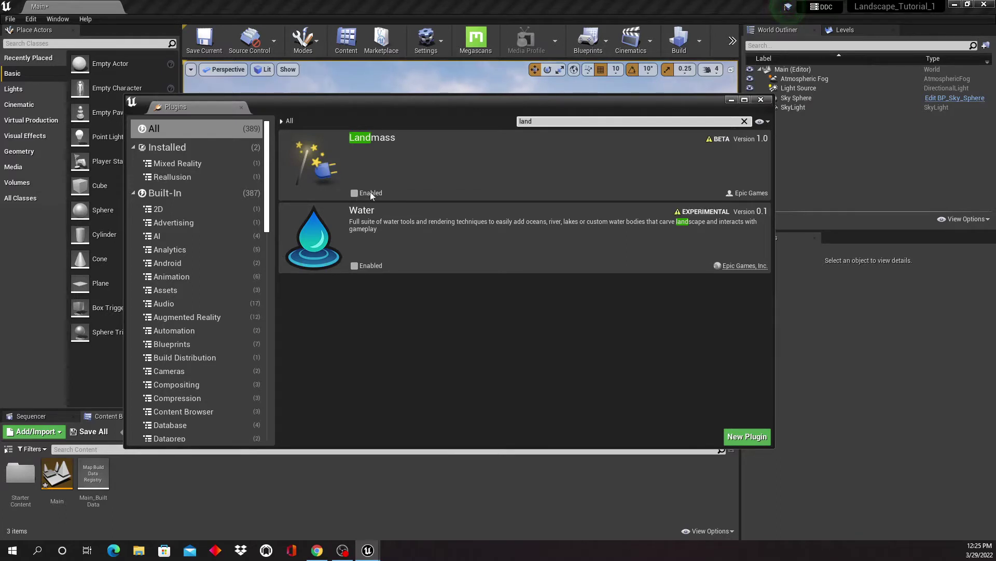
left_click(355, 193)
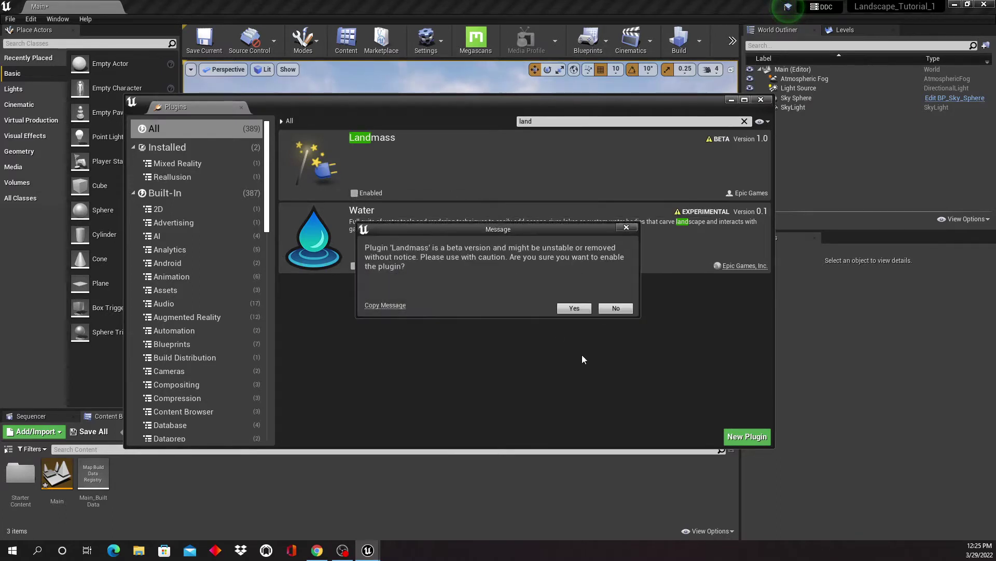
left_click(576, 308)
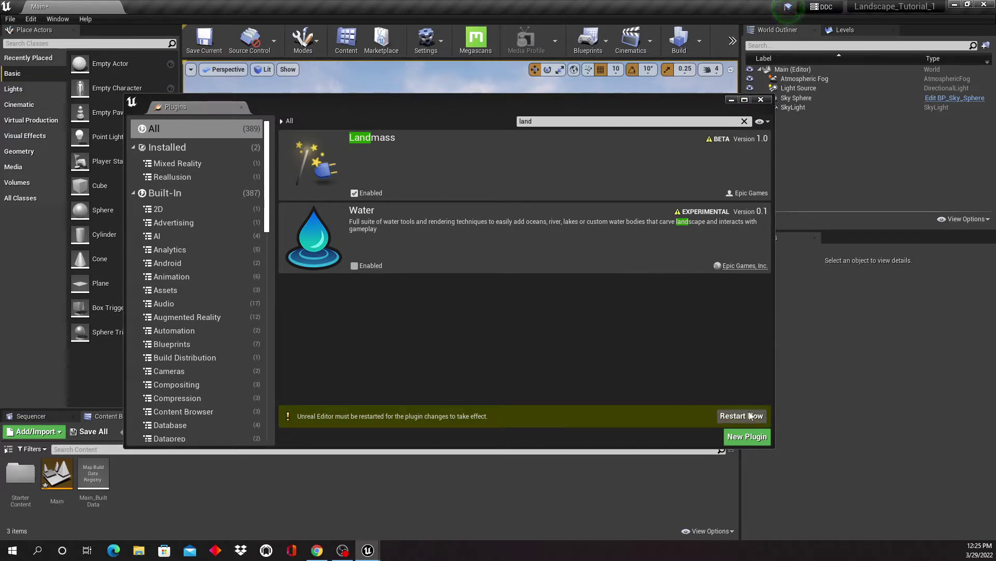
Restart the editor with the Main level saved, and close the plugin list without updating the project file
left_click(733, 419)
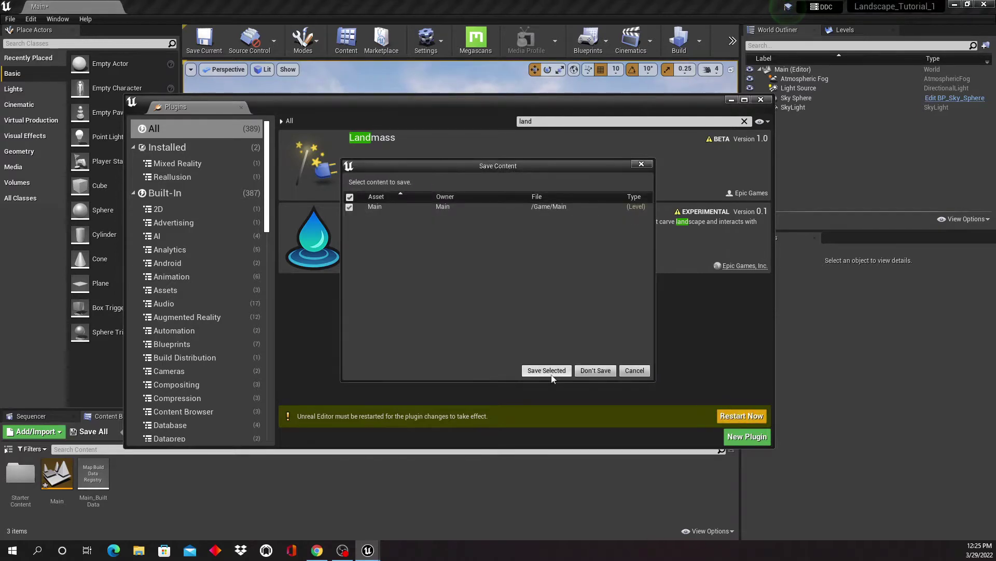
left_click(548, 370)
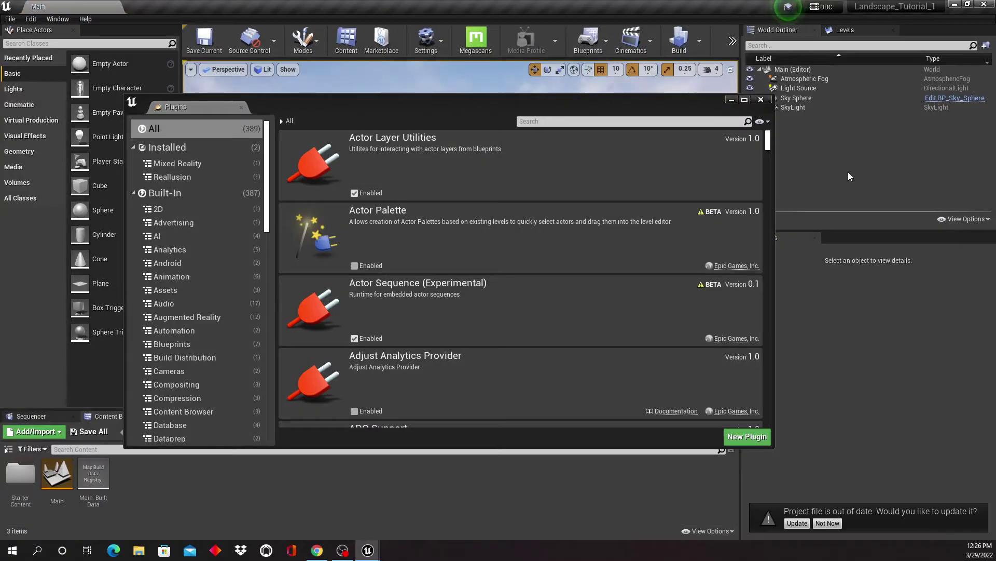
left_click(761, 101)
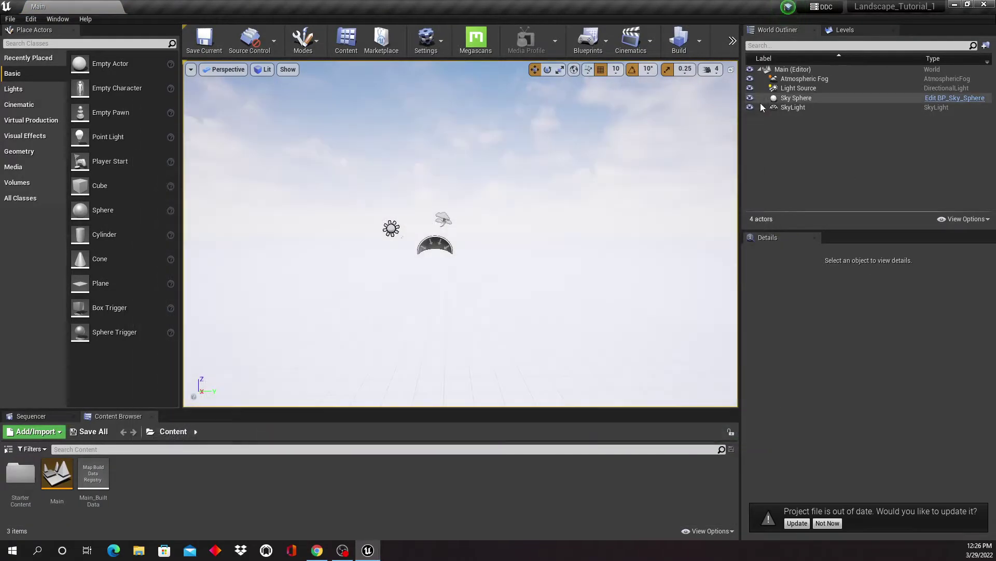
left_click(823, 522)
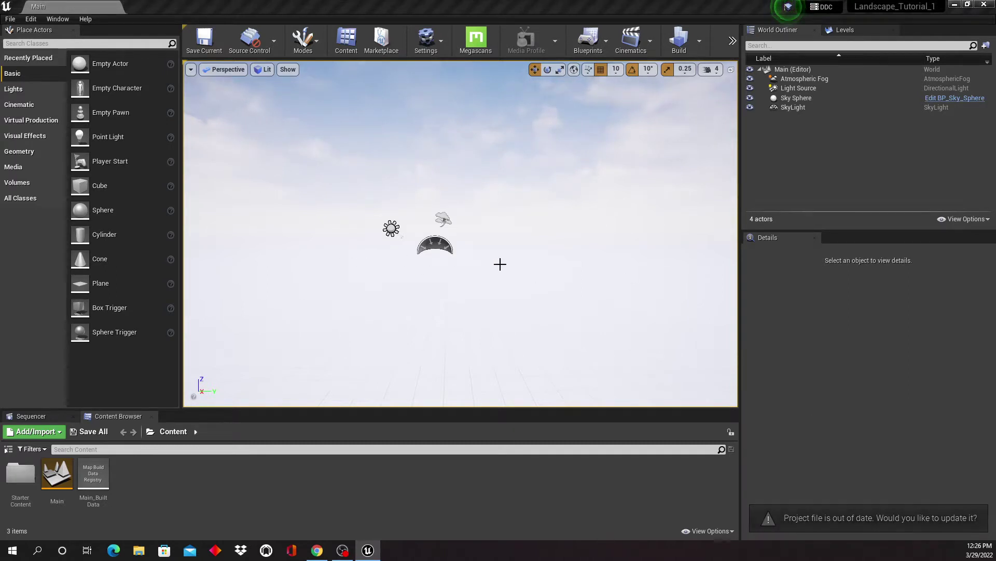
Switch to Landscape mode and look over the preview grid of the new landscape
mouse_move(499, 264)
right_mouse_down()
mouse_move(508, 263)
mouse_move(485, 267)
right_mouse_up()
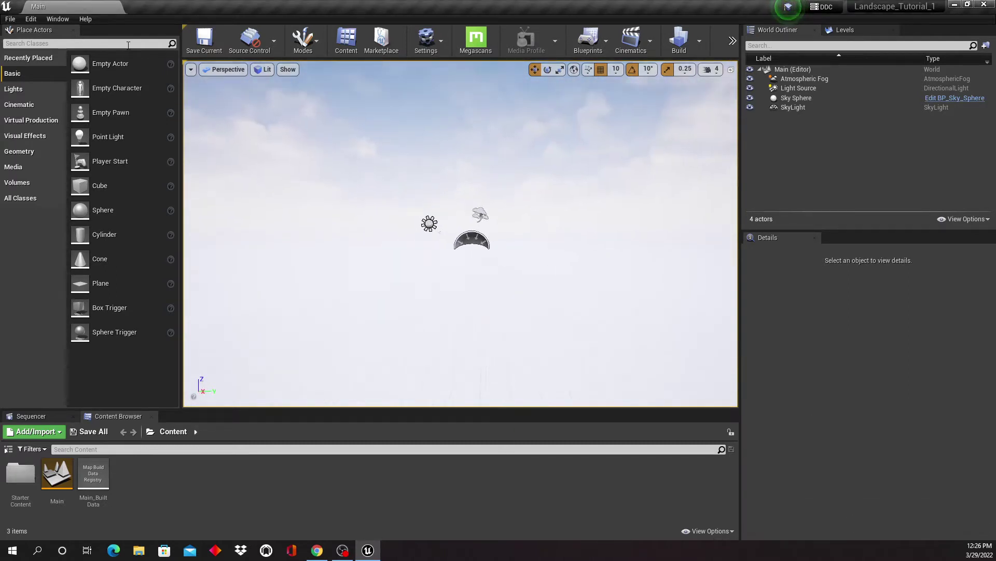
right_click_drag(469, 197, 471, 192)
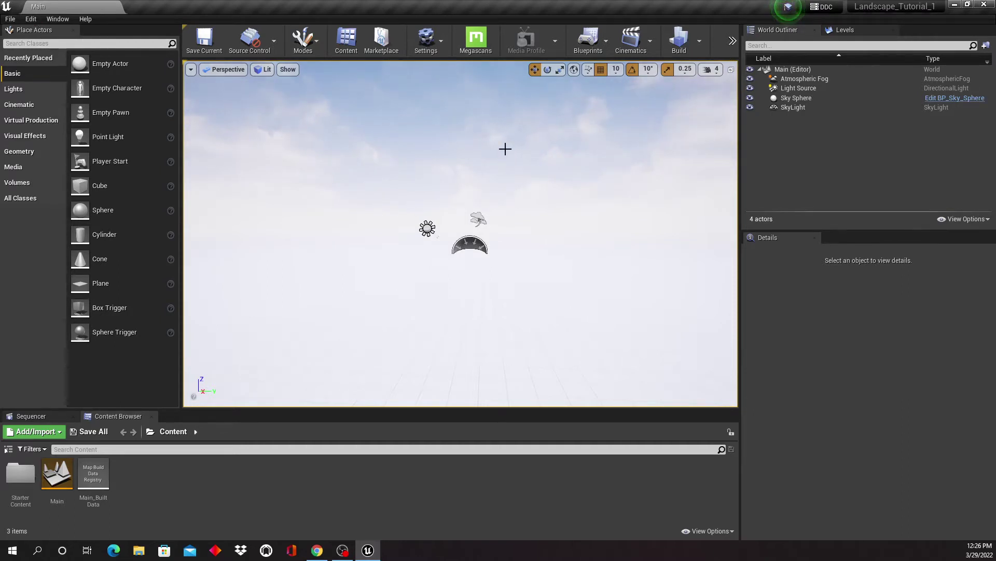
left_click(317, 45)
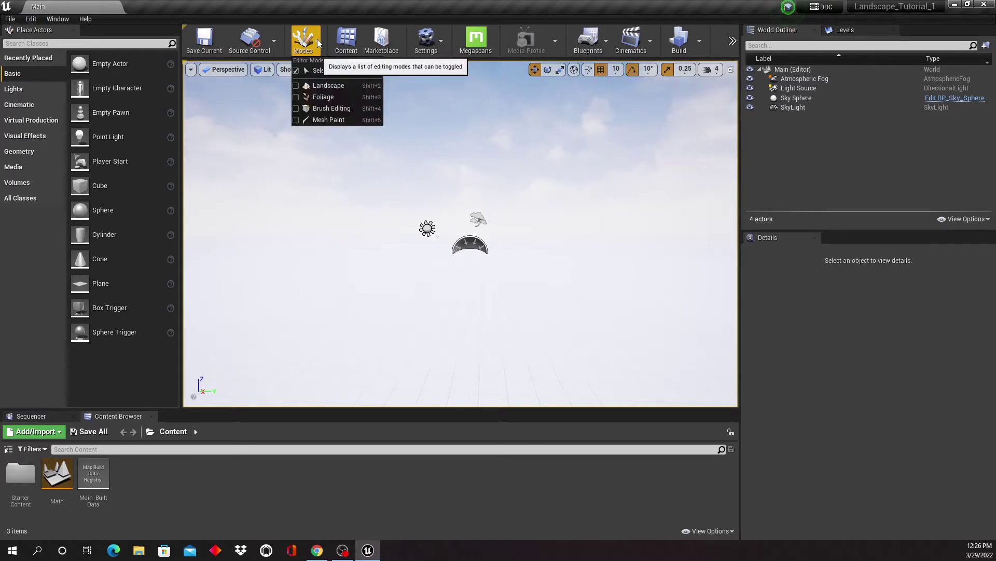
left_click(332, 86)
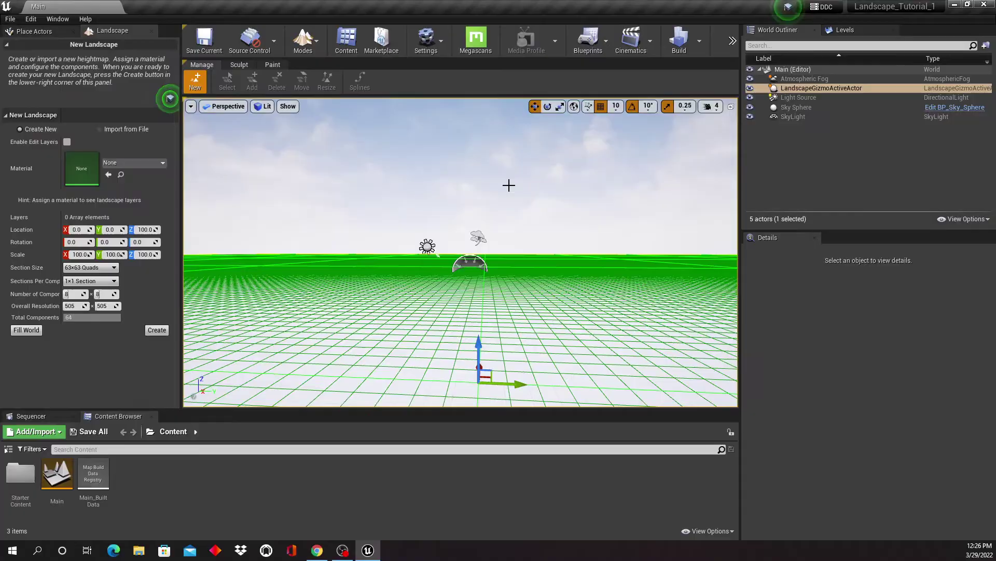
right_click_drag(507, 185, 403, 223)
key("e")
right_click_drag(420, 322, 420, 322)
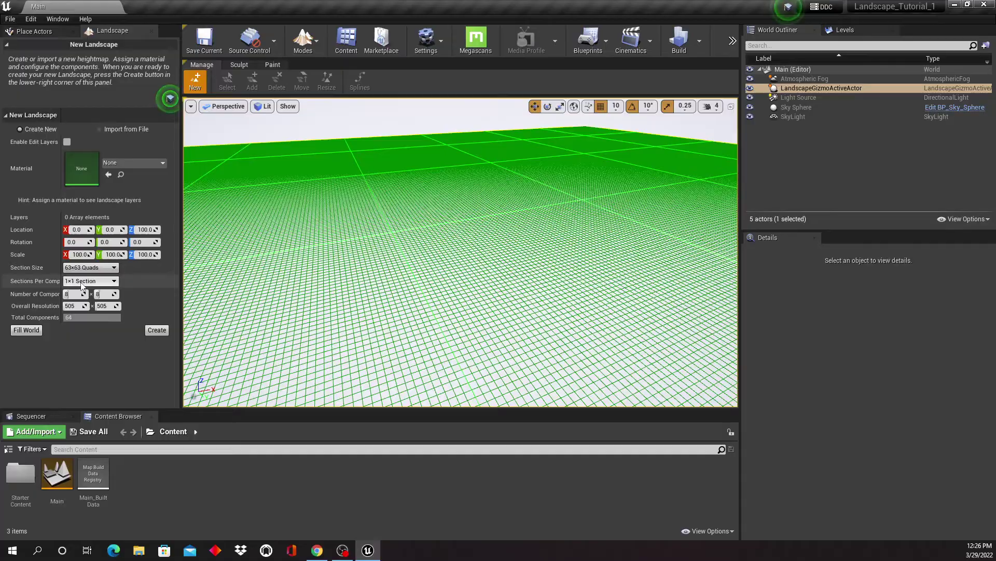
mouse_move(410, 286)
right_mouse_down()
mouse_move(462, 285)
mouse_move(410, 285)
right_mouse_up()
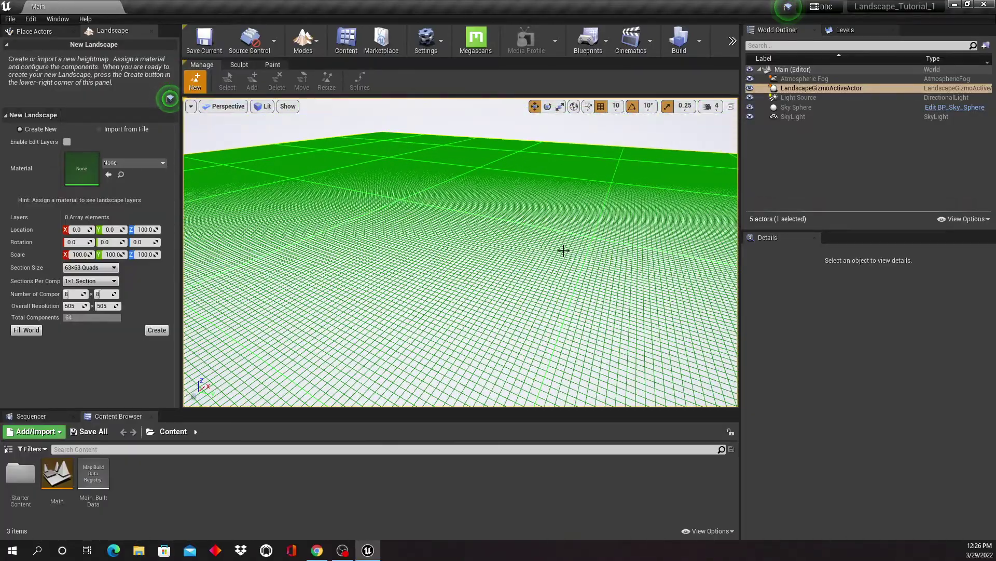
right_click_drag(563, 251, 552, 234)
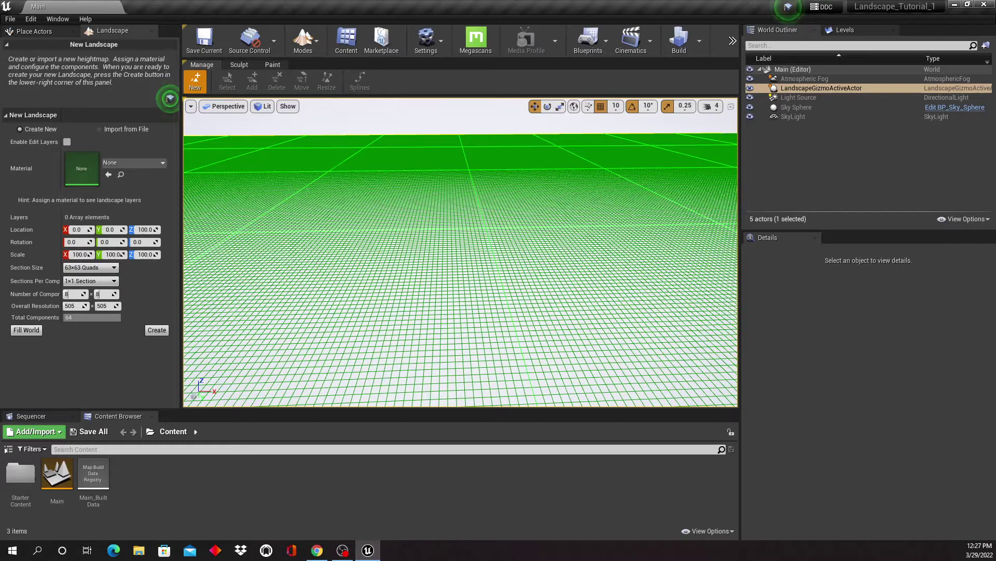
Switch to the Landscape Technical Guide in Chrome and review the Recommended Landscape Sizes table
left_click_drag(0, 76, 711, 56)
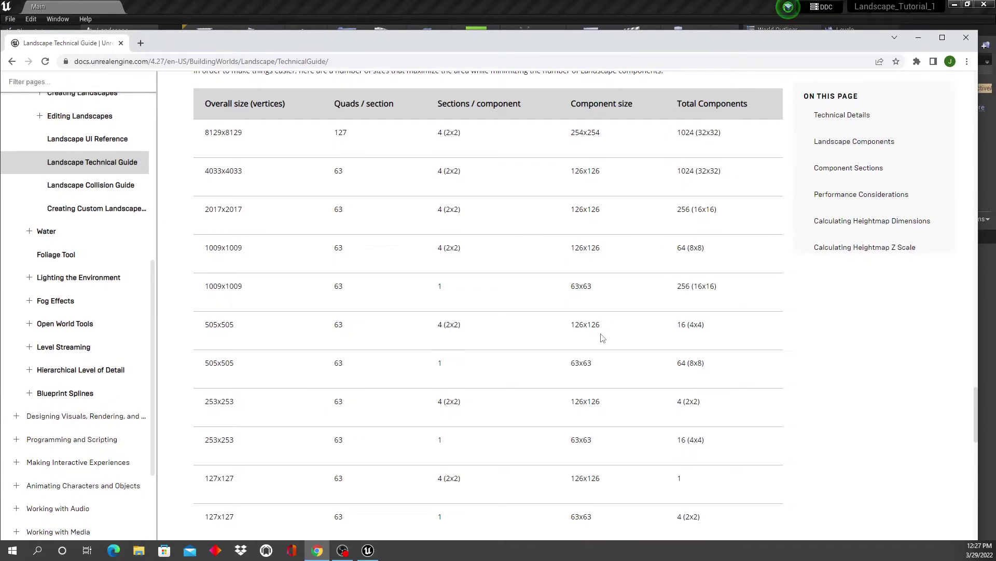
scroll(515, 297, "up", 2)
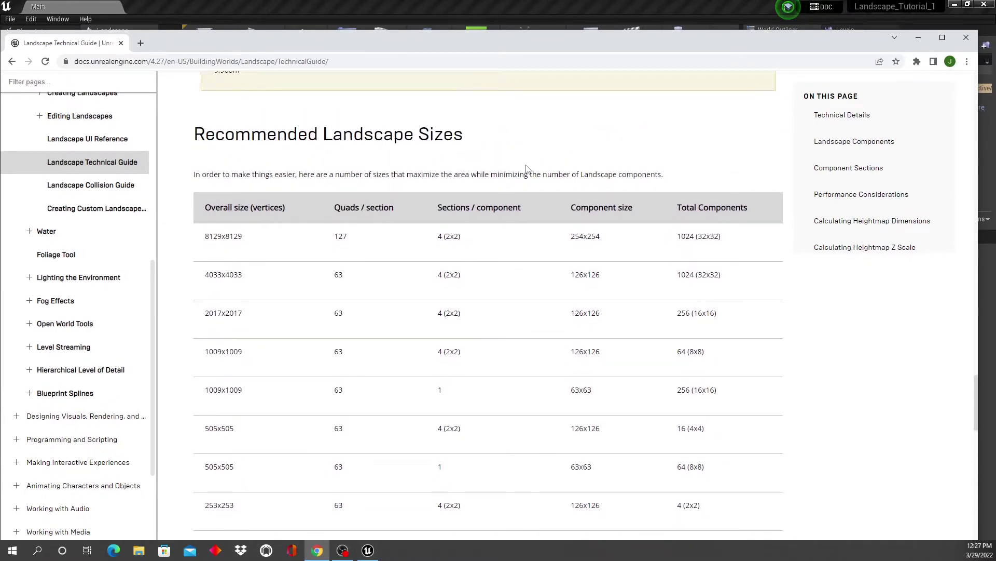
scroll(527, 168, "up", 3)
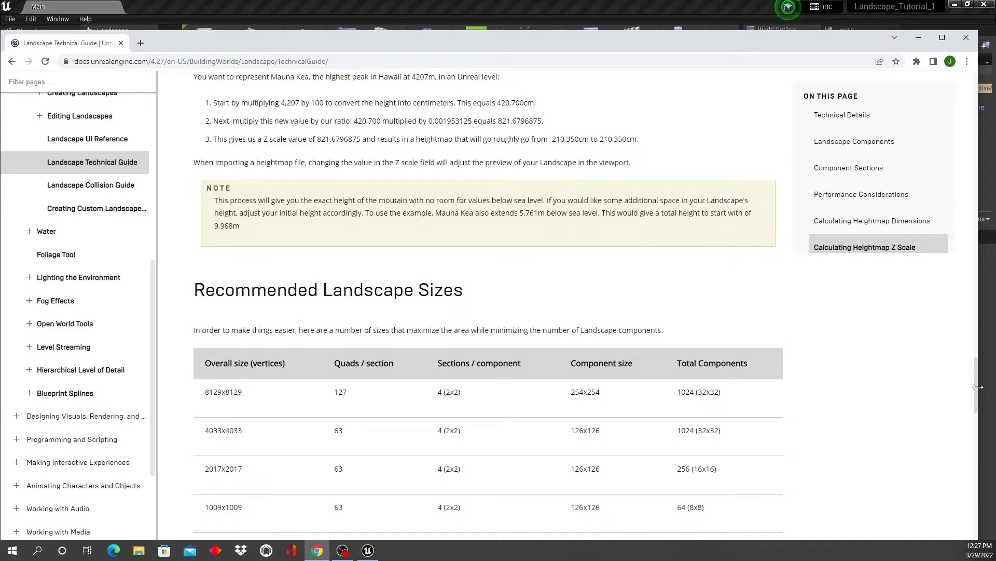
left_click_drag(978, 392, 980, 426)
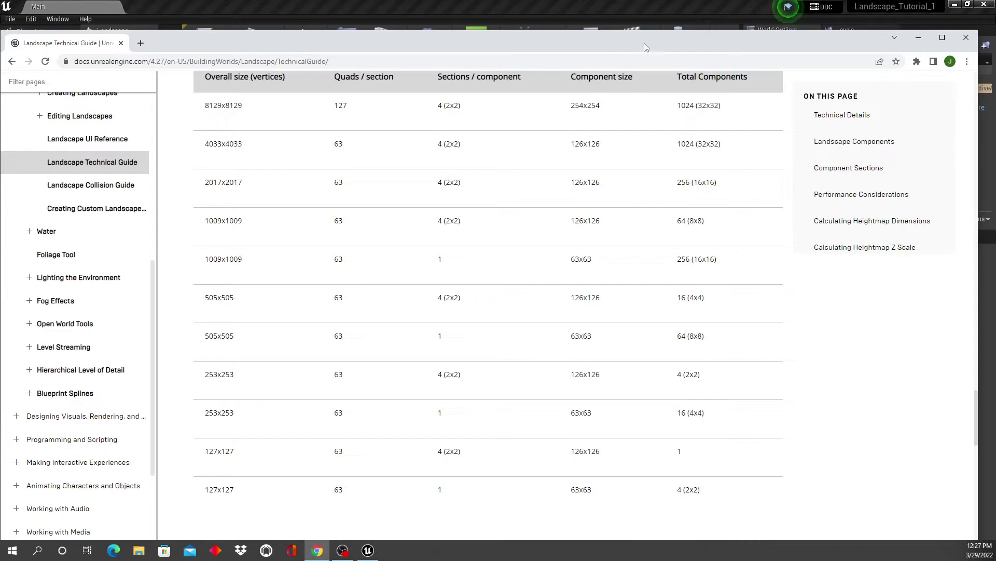
left_click_drag(644, 48, 0, 36)
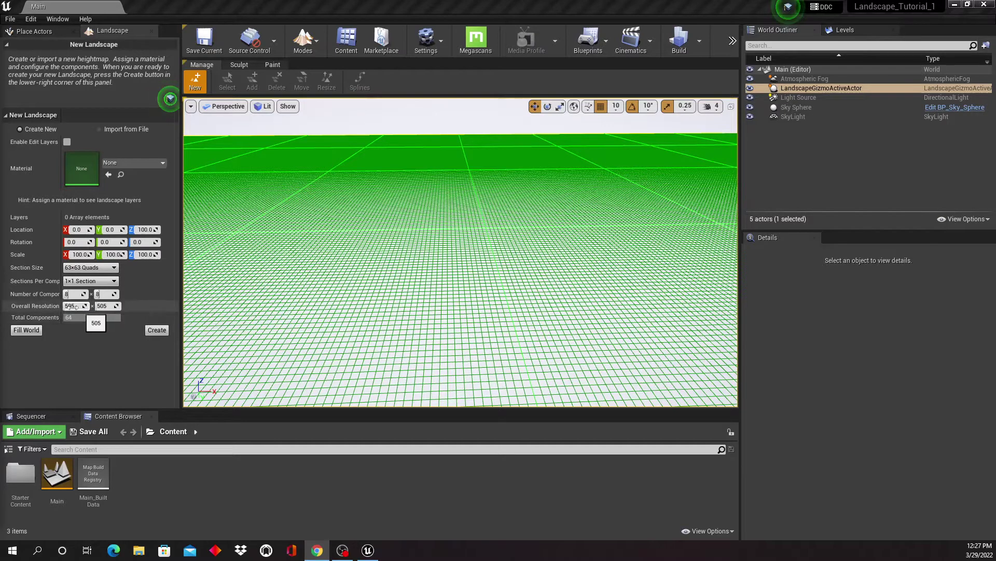
Set the new landscape's overall resolution to 1009 × 1009
left_click(72, 306)
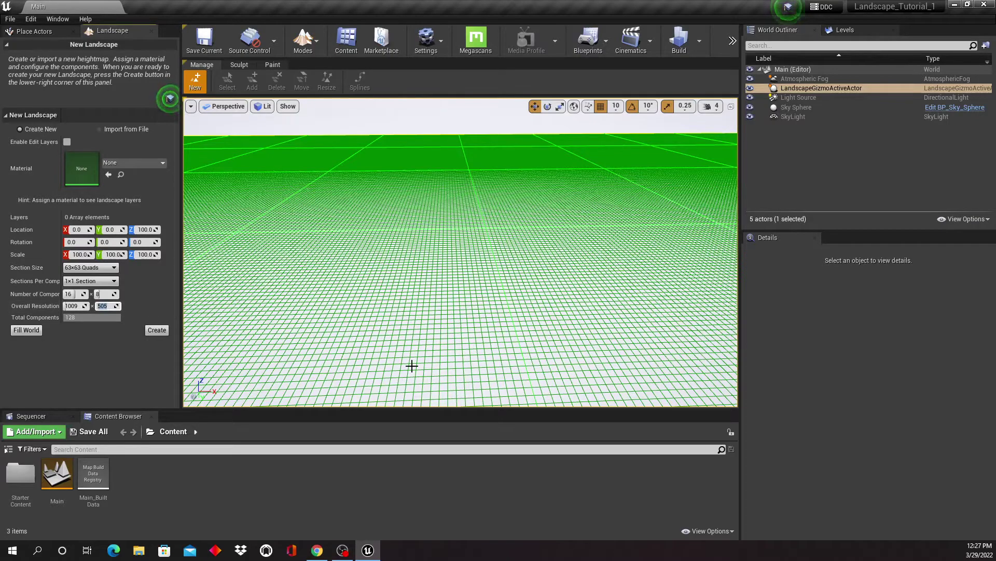
type("16")
key("Tab")
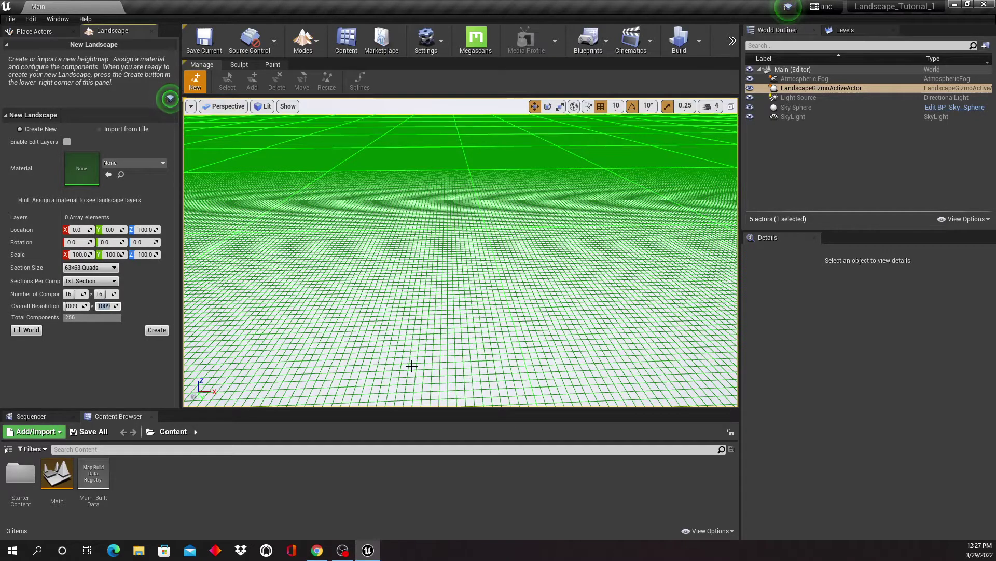
Set the new landscape's X and Y scale to 50 and check the preview grid
right_click_drag(451, 292, 378, 274)
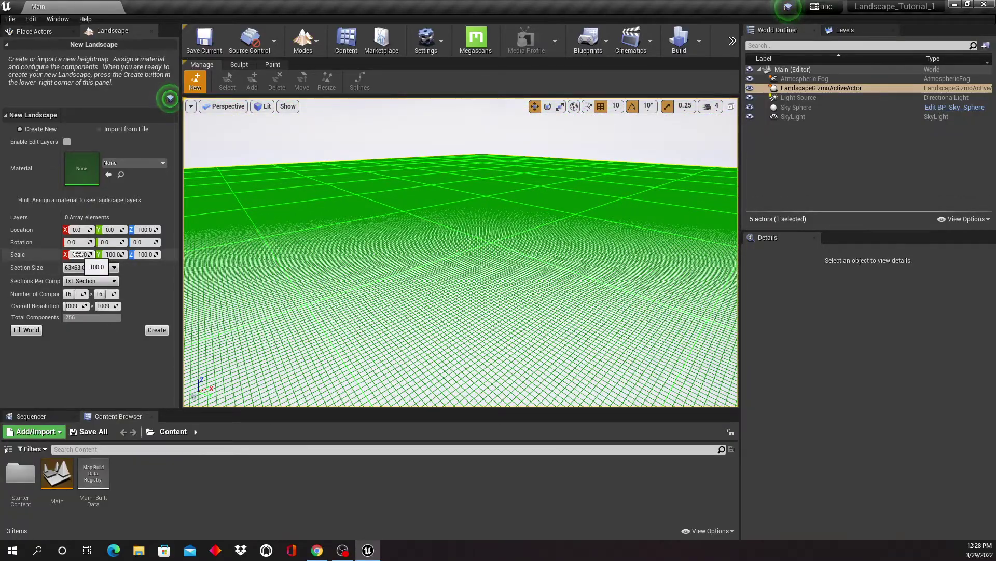
mouse_move(393, 299)
right_mouse_down()
mouse_move(405, 293)
mouse_move(393, 299)
right_mouse_up()
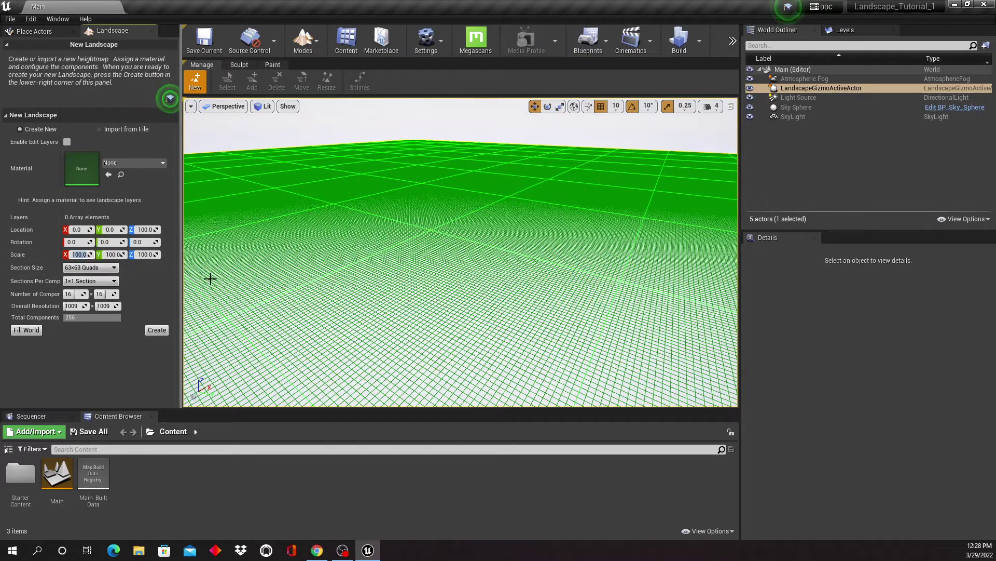
type("50")
key("Return")
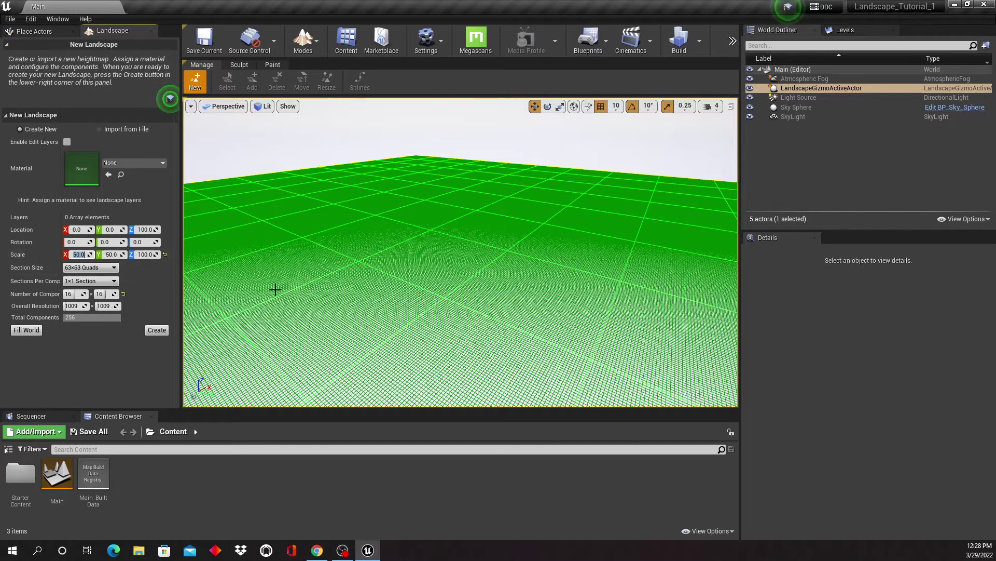
right_click_drag(275, 289, 295, 299)
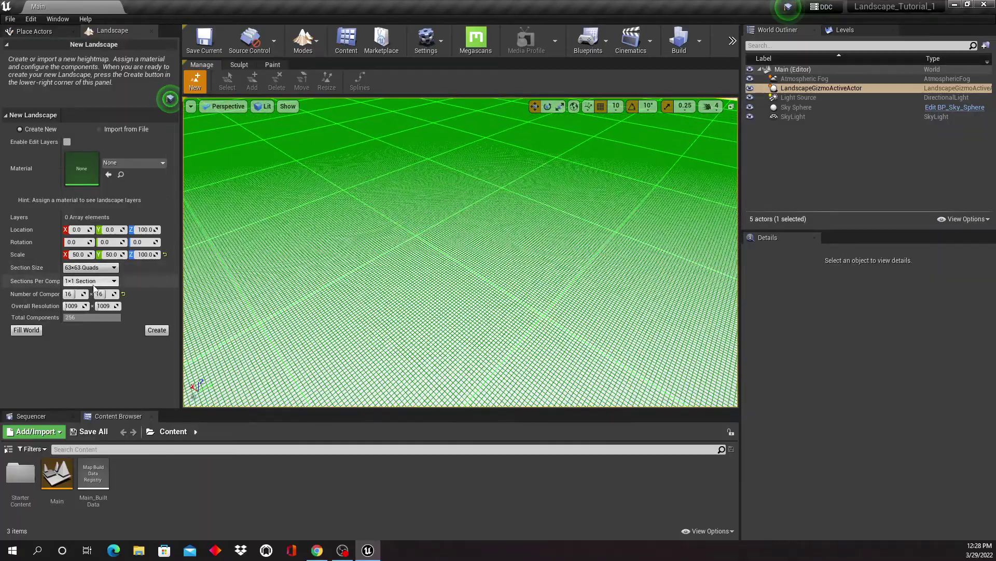
mouse_move(355, 319)
right_mouse_down()
mouse_move(355, 289)
mouse_move(356, 318)
right_mouse_up()
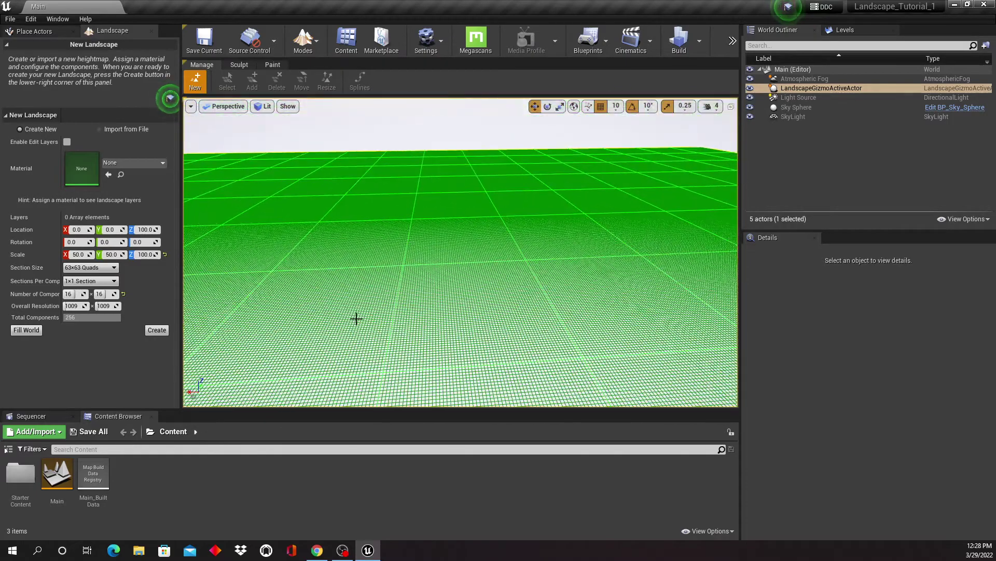
right_click_drag(425, 229, 467, 228)
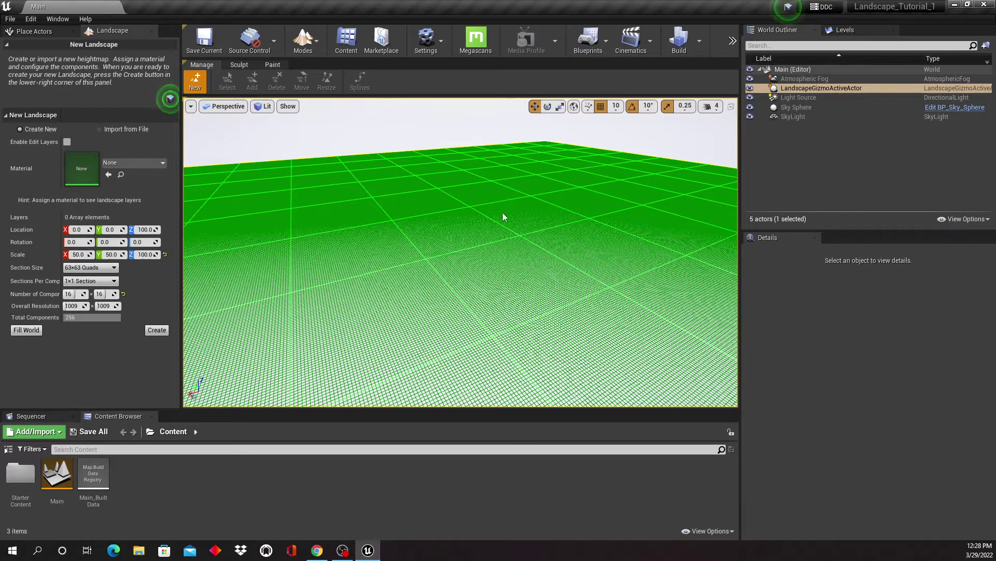
Enable edit layers for the new landscape and create it
right_click_drag(511, 228, 534, 230)
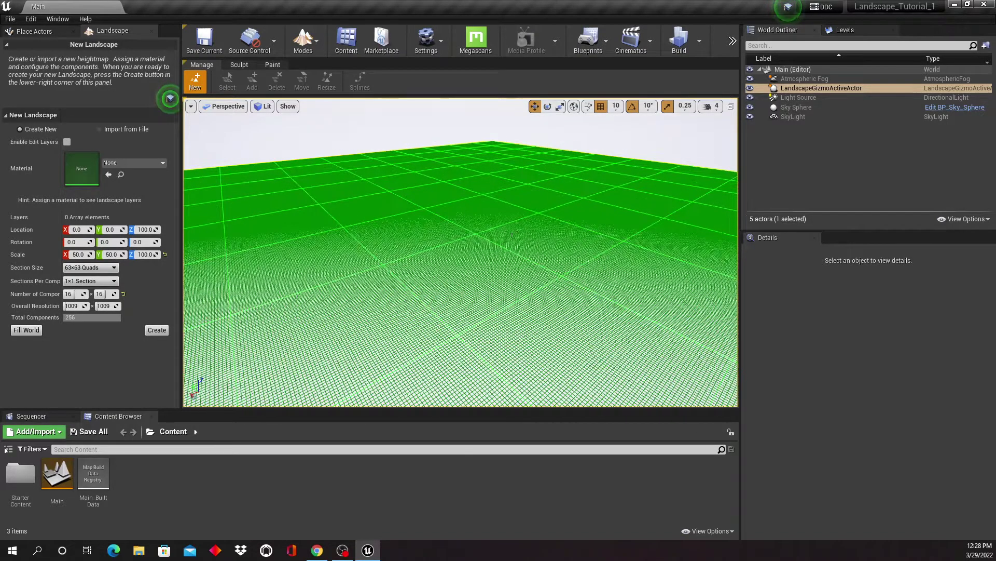
left_click(67, 141)
right_click_drag(390, 284, 405, 291)
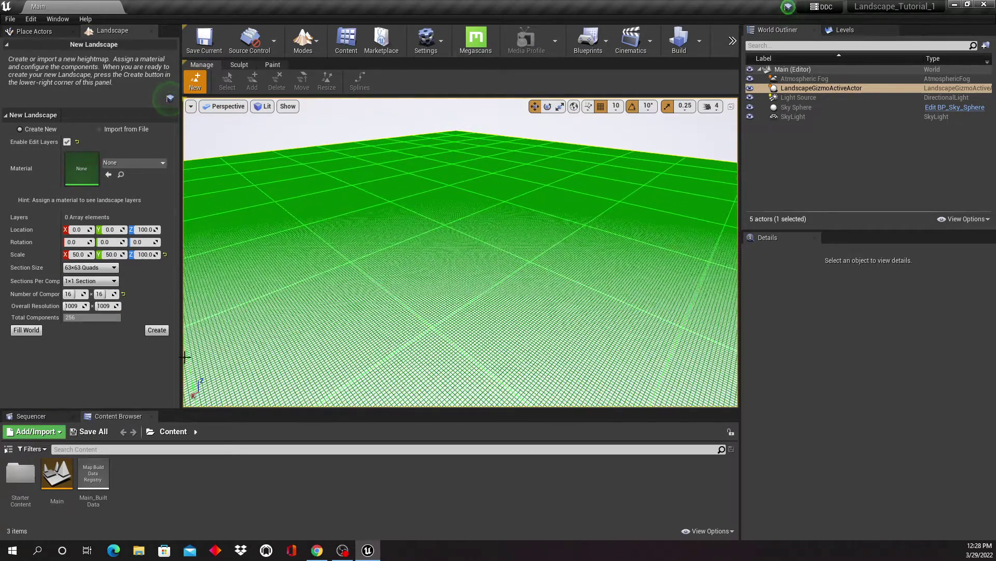
left_click(157, 331)
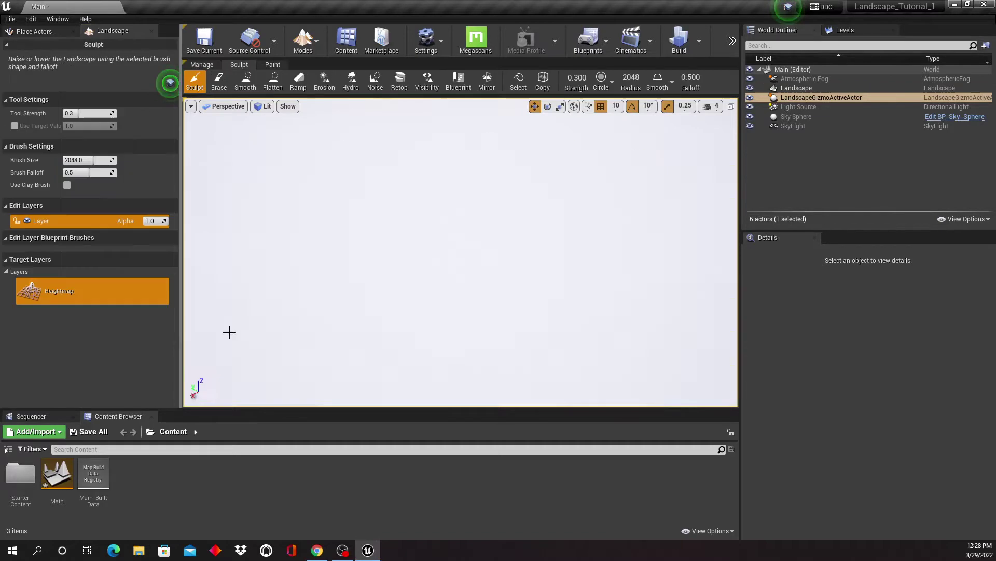
Raise a cluster of low, overlapping hills on the flat landscape using the Sculpt tool with a 2048 brush
mouse_move(472, 262)
right_mouse_down()
mouse_move(540, 239)
mouse_move(525, 264)
mouse_move(586, 254)
mouse_move(471, 251)
mouse_move(432, 230)
mouse_move(335, 255)
mouse_move(397, 231)
mouse_move(425, 243)
right_mouse_up()
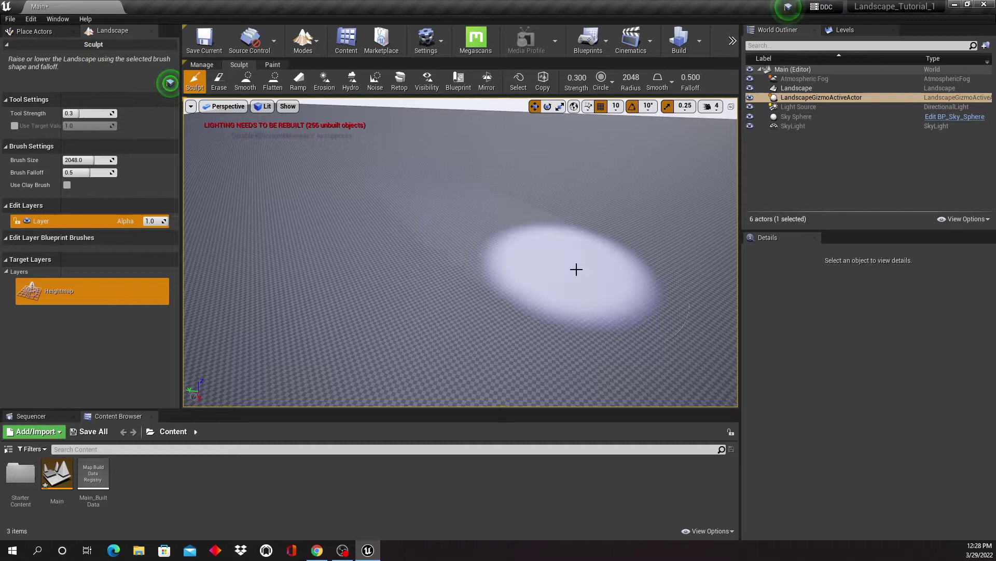
right_click_drag(576, 268, 577, 269)
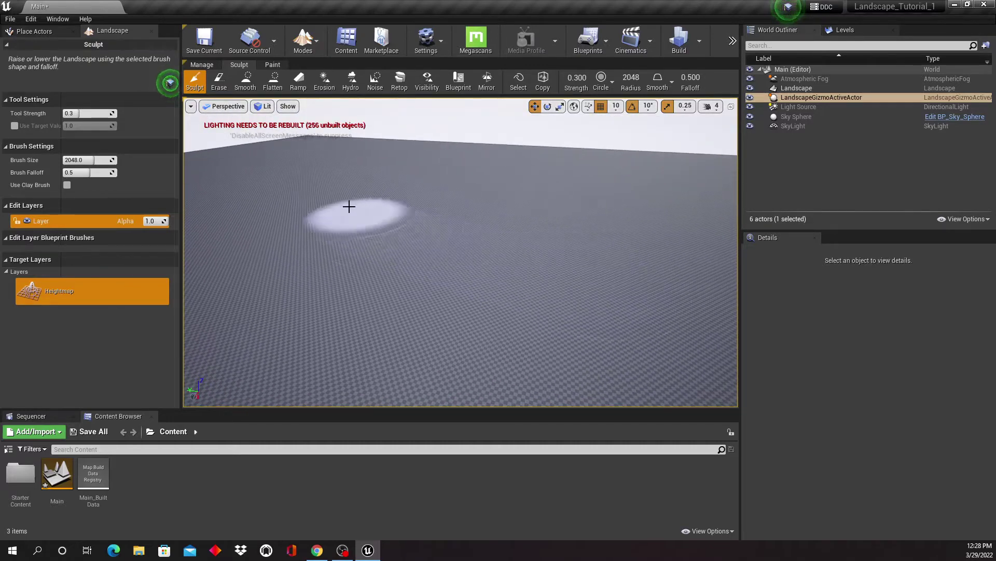
left_click_drag(327, 189, 536, 209)
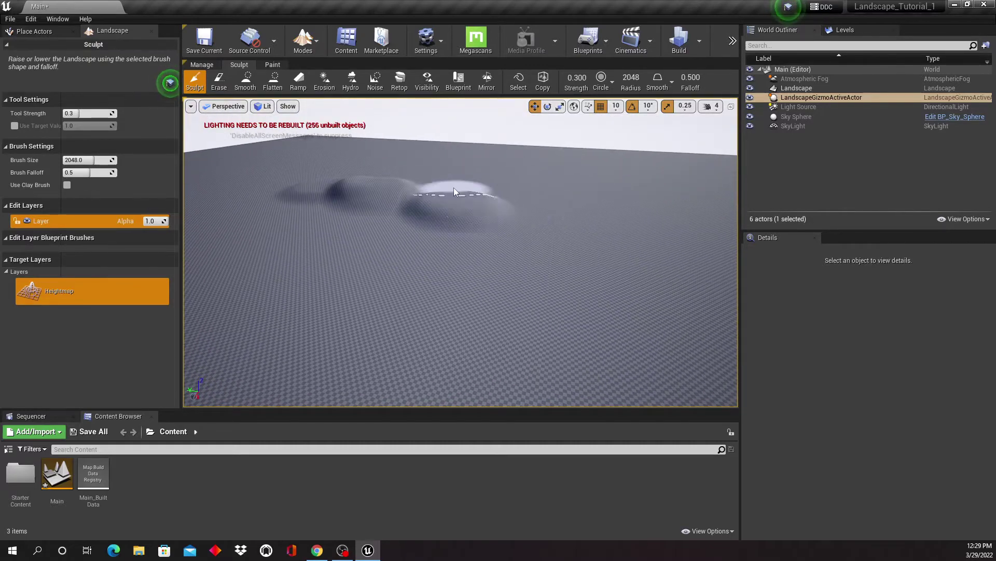
mouse_move(453, 191)
left_mouse_down()
mouse_move(560, 192)
mouse_move(574, 214)
mouse_move(630, 231)
left_mouse_up()
right_click_drag(630, 231, 629, 232)
left_click_drag(439, 191, 577, 189)
left_click_drag(493, 196, 620, 235)
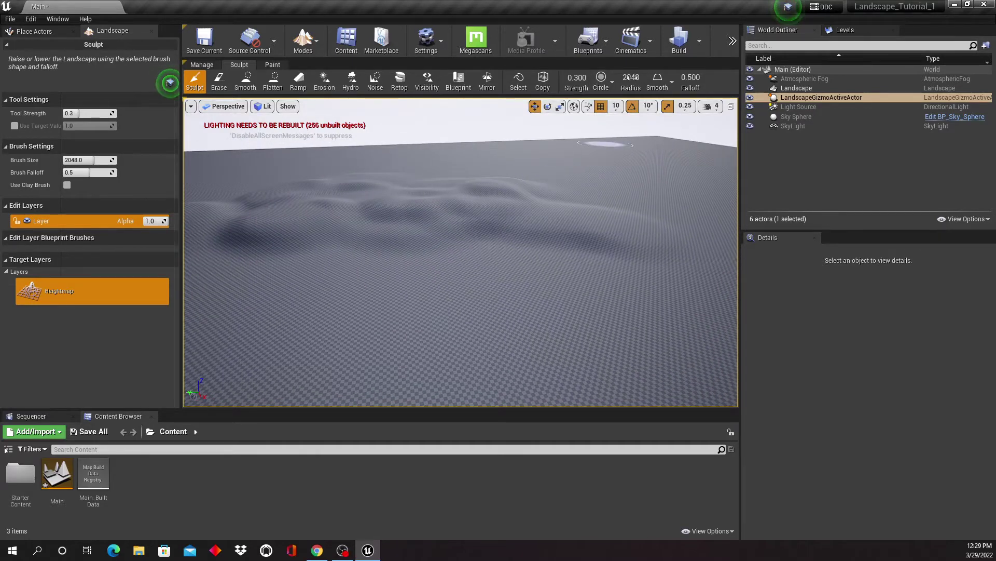
Set the Sculpt brush radius to 8192 and raise broad mounds over and beside the low hills
left_click_drag(631, 77, 675, 78)
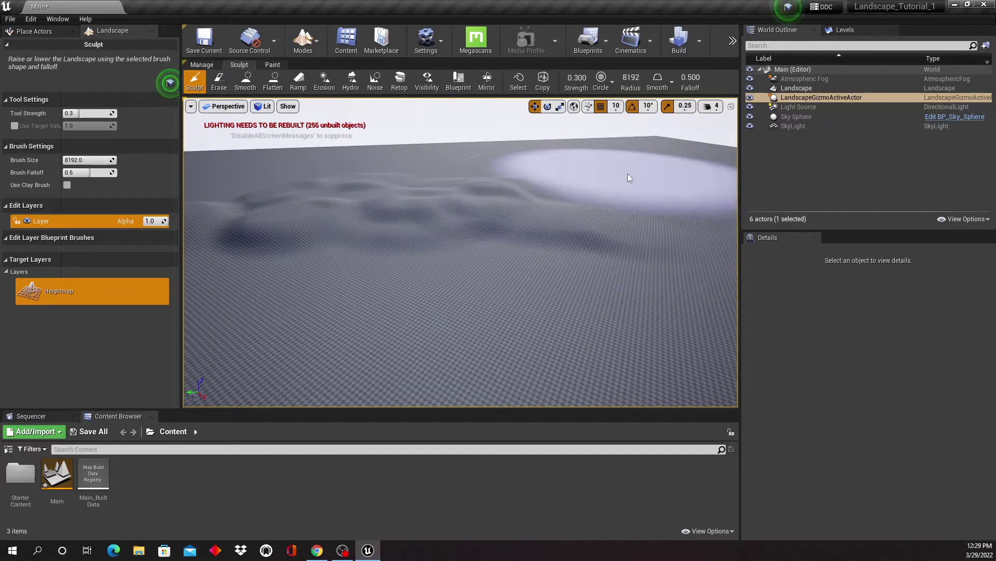
mouse_move(619, 179)
left_mouse_down()
mouse_move(593, 185)
mouse_move(352, 147)
mouse_move(480, 216)
left_mouse_up()
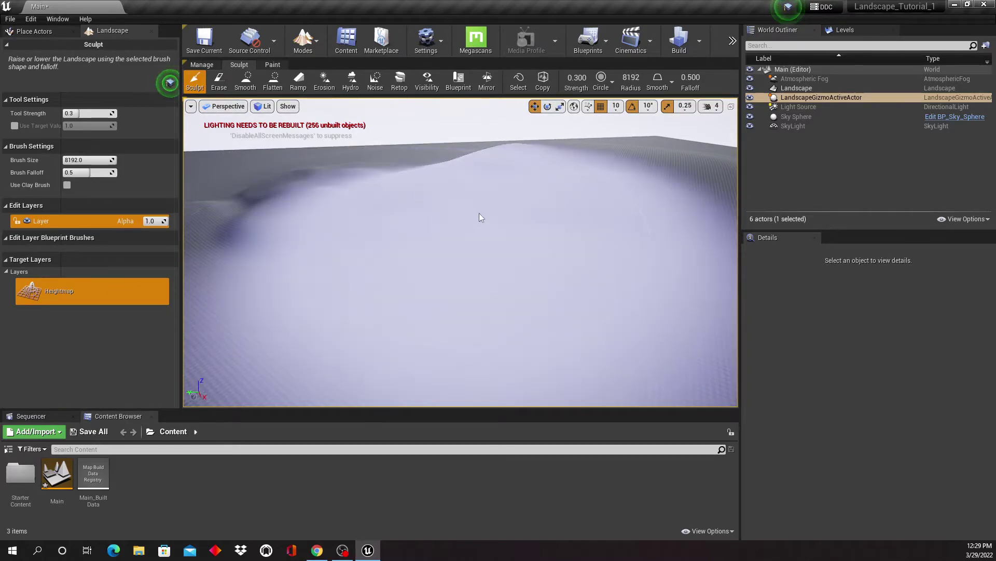
right_click_drag(481, 216, 550, 216)
mouse_move(480, 216)
left_mouse_down()
mouse_move(458, 207)
mouse_move(576, 213)
mouse_move(531, 211)
left_mouse_up()
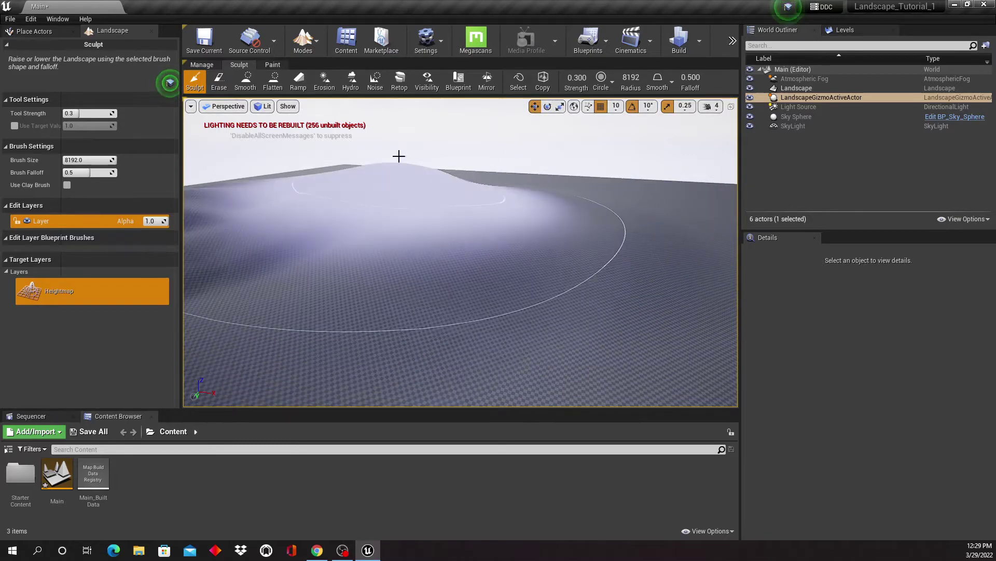
Try to build up a tall mountain with large Sculpt strokes and undo the last stroke
mouse_move(435, 184)
left_mouse_down()
mouse_move(456, 182)
mouse_move(498, 229)
mouse_move(282, 178)
mouse_move(603, 147)
left_mouse_up()
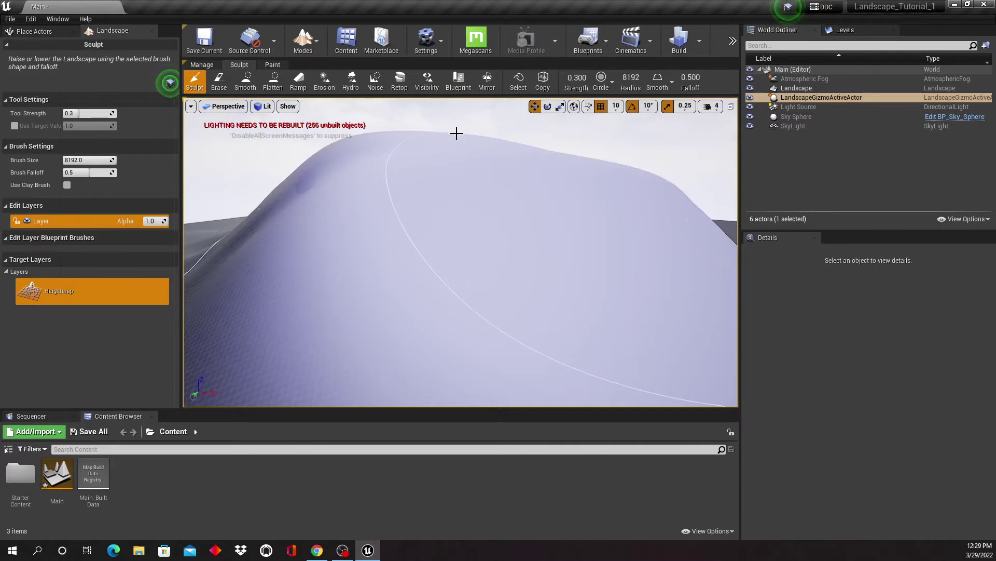
mouse_move(456, 134)
left_mouse_down()
mouse_move(428, 119)
mouse_move(452, 138)
mouse_move(448, 156)
left_mouse_up()
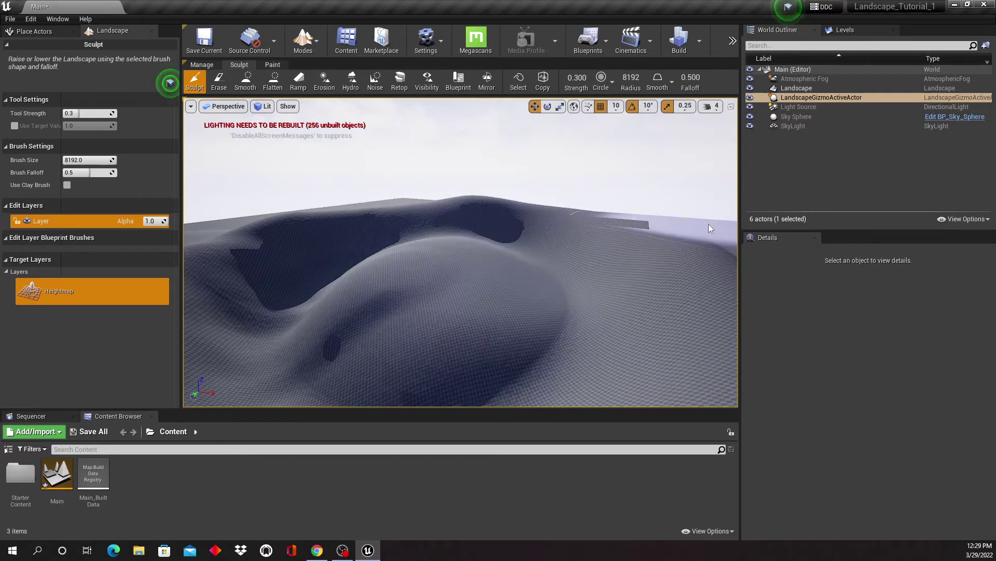
key("ctrl+z")
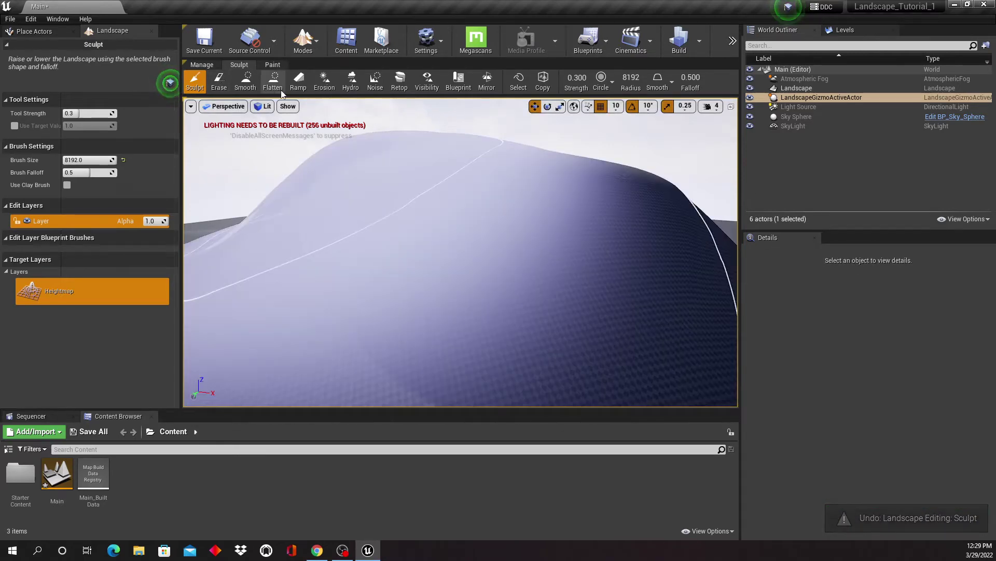
Try the Smooth and Flatten tools on the mountain and undo the last three landscape edits
left_click(246, 82)
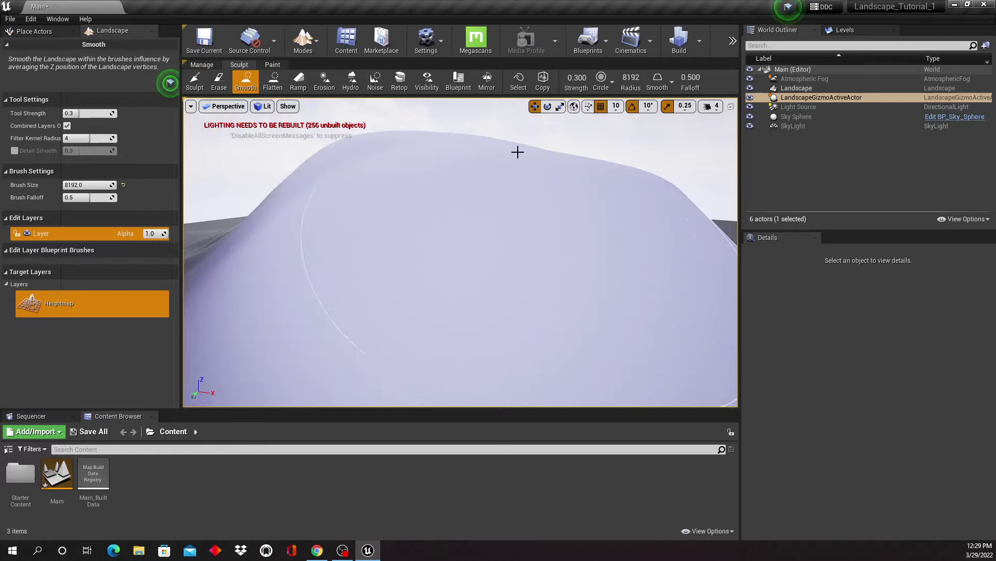
left_click_drag(518, 152, 418, 162)
left_click(274, 82)
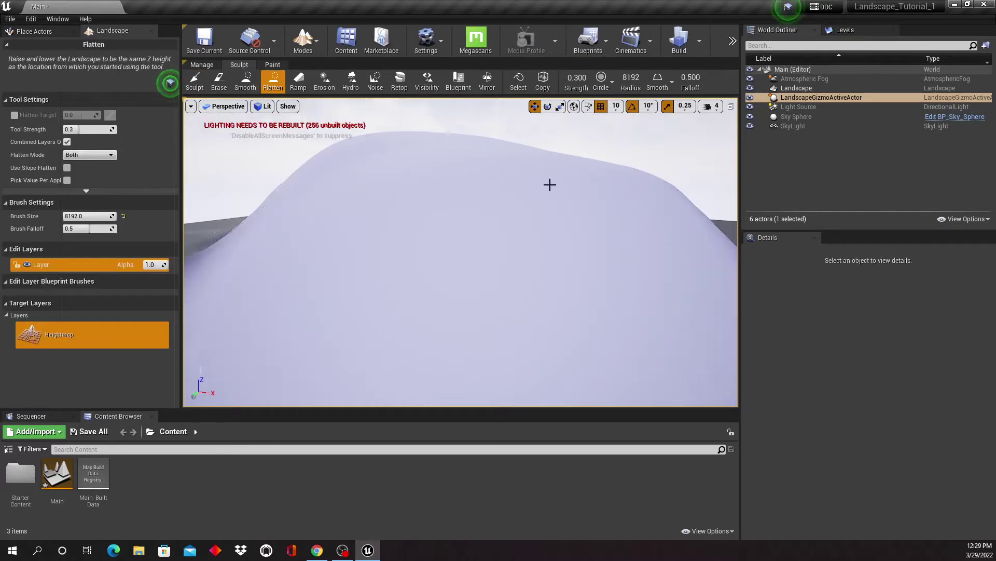
left_click_drag(549, 184, 498, 178)
right_click_drag(498, 178, 332, 151)
key("ctrl+z")
key("ctrl+z")
key("ctrl+z")
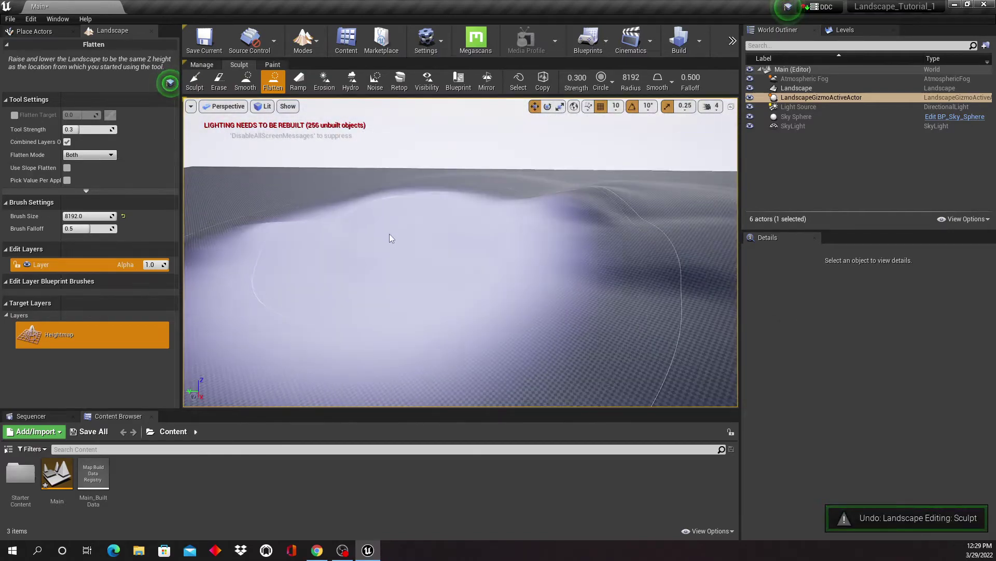
Reduce the Flatten brush size to about 3483 and flatten the terrain around the hills
mouse_move(272, 220)
right_mouse_down()
mouse_move(312, 239)
mouse_move(353, 224)
right_mouse_up()
right_click_drag(452, 252, 503, 239)
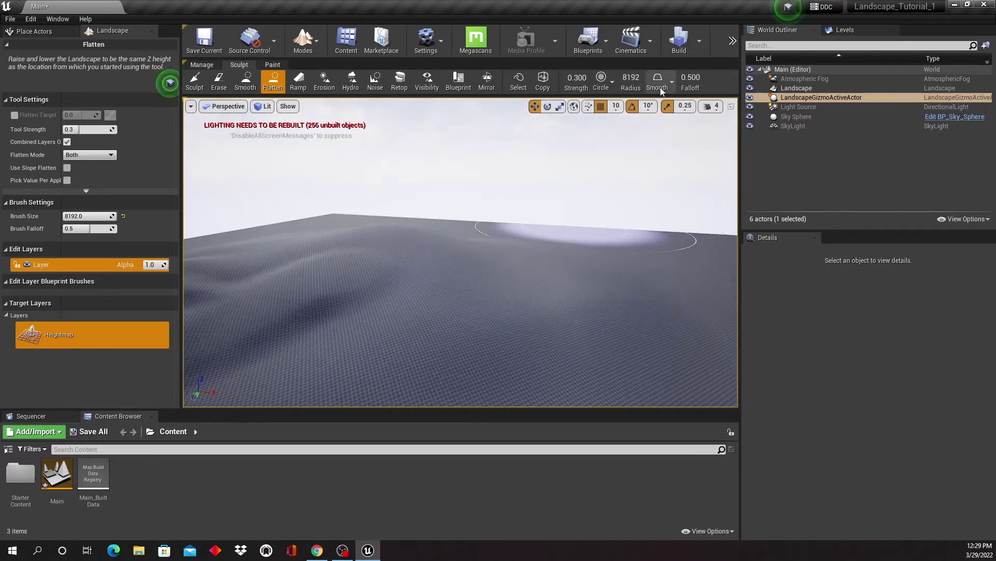
key("[")
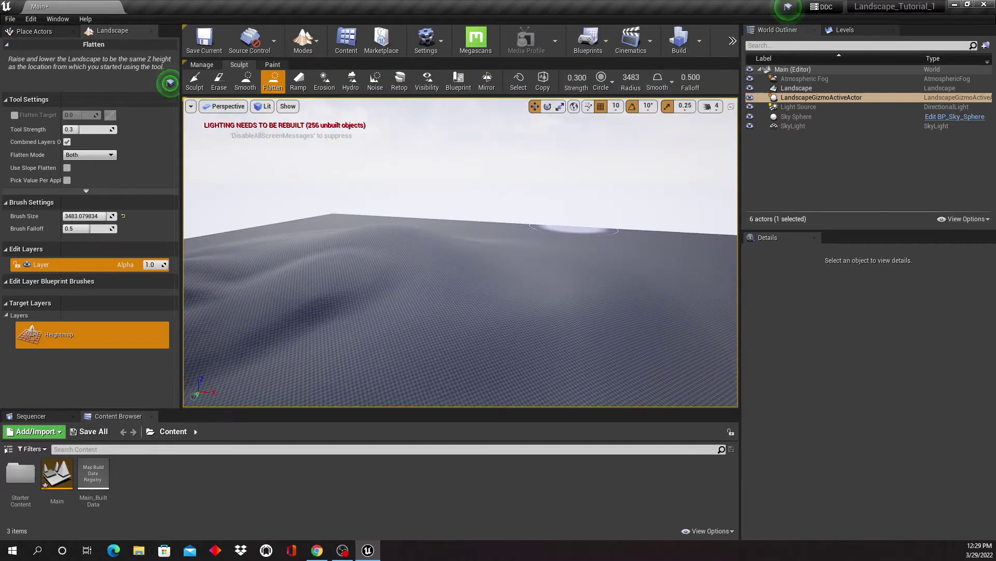
right_click_drag(449, 291, 450, 291)
key("w")
right_click_drag(449, 256, 450, 254)
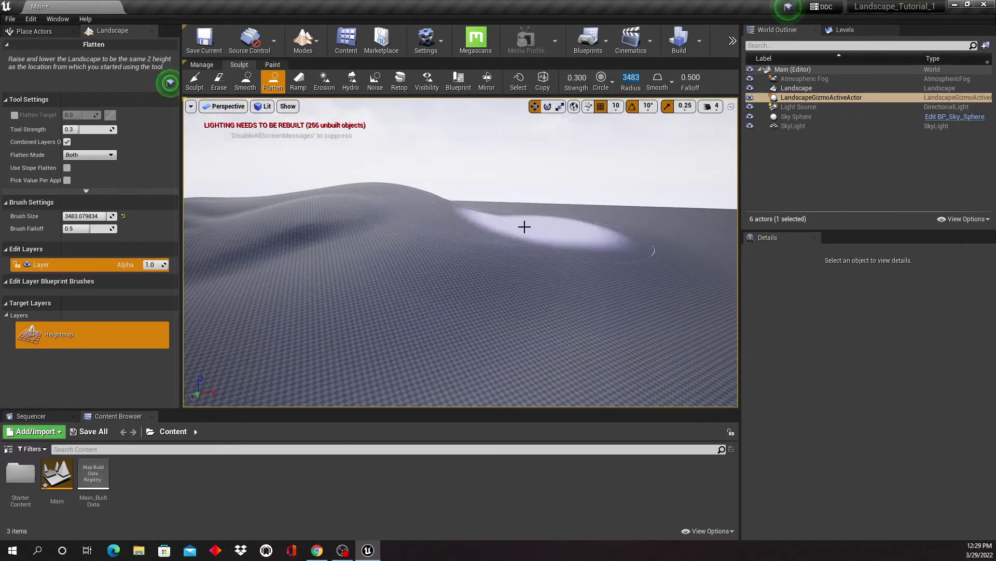
mouse_move(523, 225)
left_mouse_down()
mouse_move(605, 258)
mouse_move(408, 234)
mouse_move(636, 262)
left_mouse_up()
right_click_drag(546, 219, 507, 201)
mouse_move(602, 198)
left_mouse_down()
mouse_move(447, 202)
mouse_move(538, 161)
mouse_move(476, 183)
mouse_move(356, 173)
left_mouse_up()
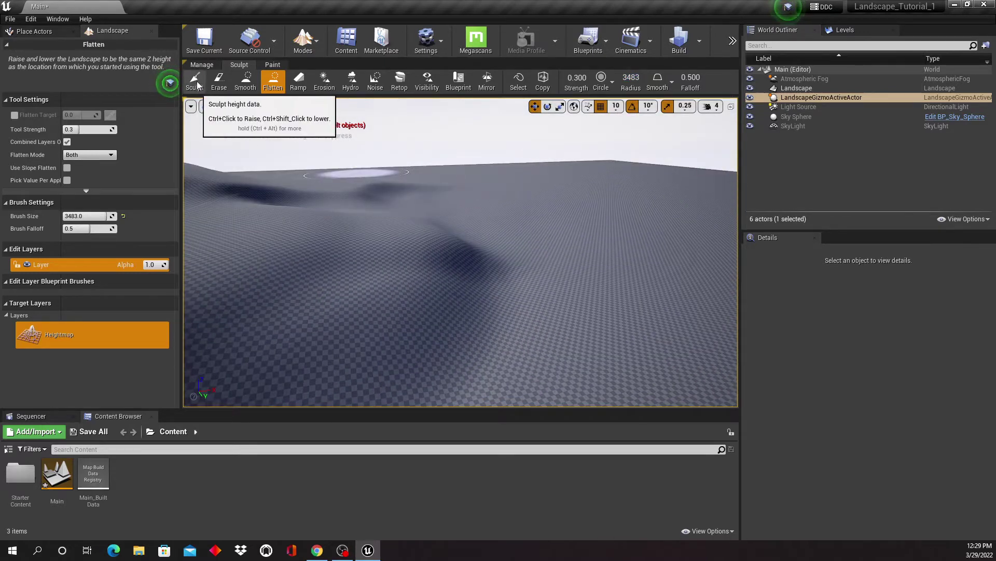
Raise more rolling hills across the terrain using the Sculpt tool with the 3483 brush
left_click(196, 82)
mouse_move(475, 178)
left_mouse_down()
mouse_move(408, 205)
mouse_move(523, 244)
left_mouse_up()
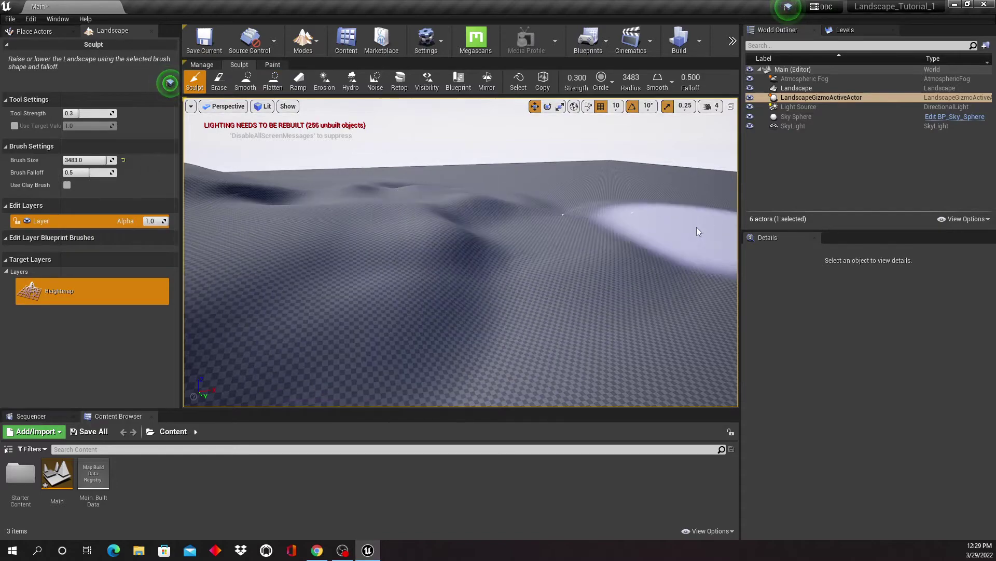
right_click_drag(484, 223, 555, 203)
mouse_move(479, 203)
left_mouse_down()
mouse_move(290, 206)
mouse_move(572, 220)
mouse_move(363, 216)
mouse_move(349, 205)
left_mouse_up()
right_click_drag(349, 205, 349, 205)
mouse_move(350, 206)
left_mouse_down()
mouse_move(574, 224)
mouse_move(618, 207)
left_mouse_up()
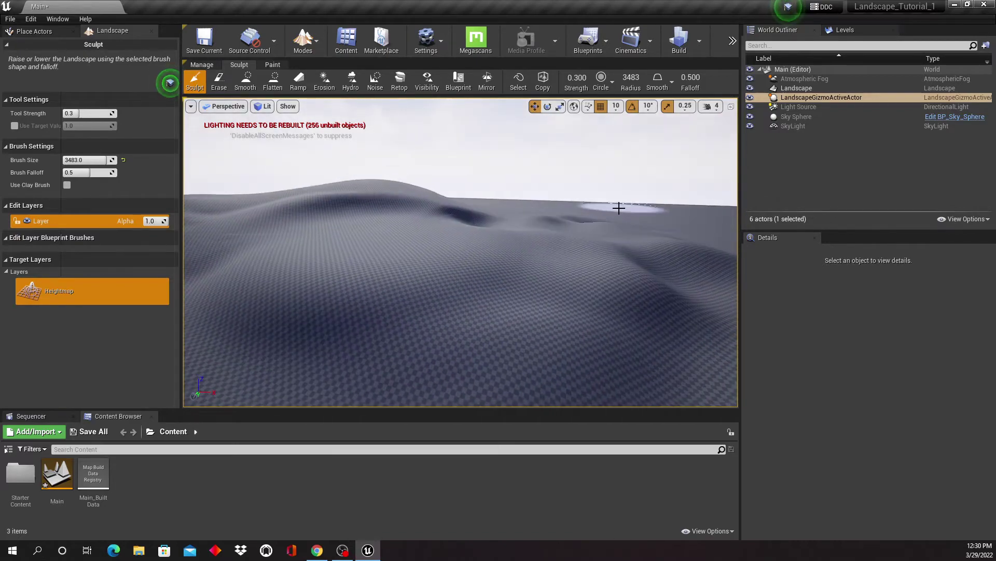
Place two Ramp points on the flat ground in front of the hills
mouse_move(478, 216)
right_mouse_down()
mouse_move(434, 214)
mouse_move(558, 396)
right_mouse_up()
right_click_drag(434, 214, 434, 214)
right_click_drag(566, 299, 599, 293)
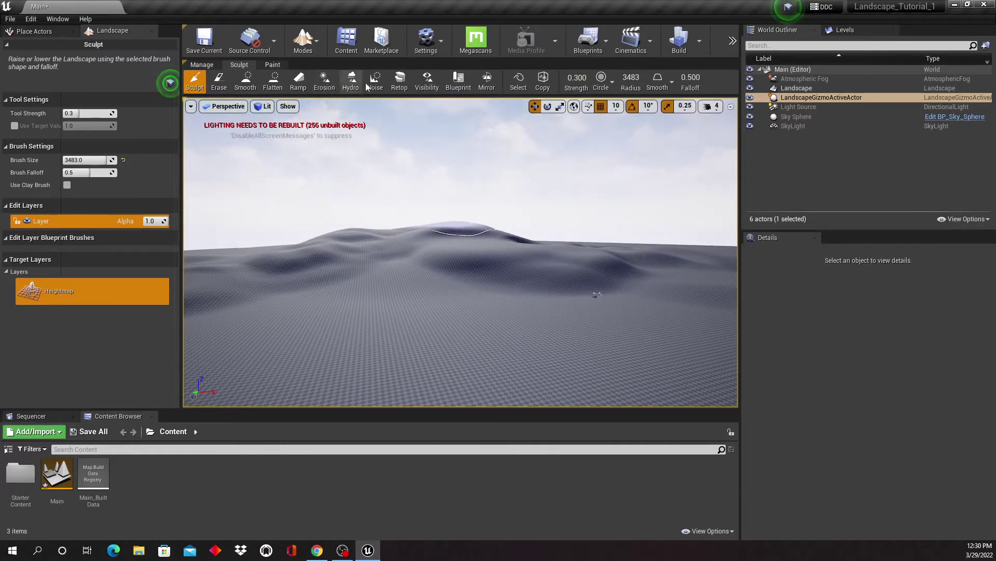
right_click_drag(480, 146, 493, 130)
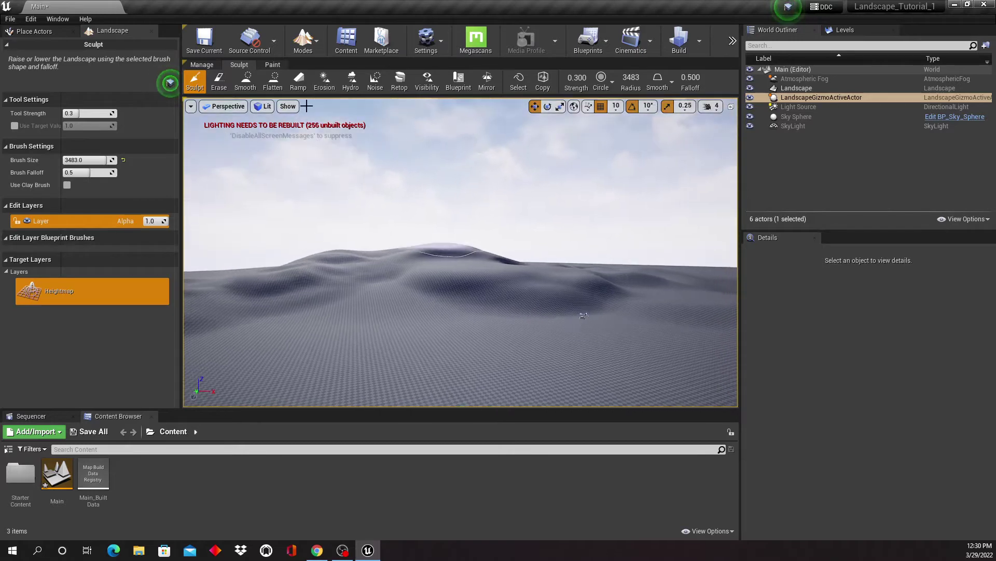
left_click(298, 83)
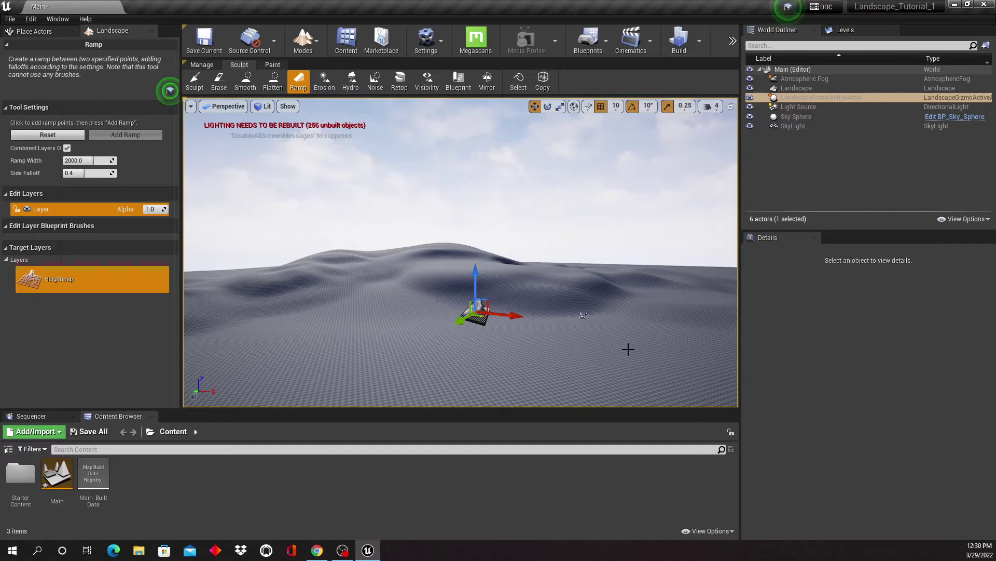
left_click(287, 313)
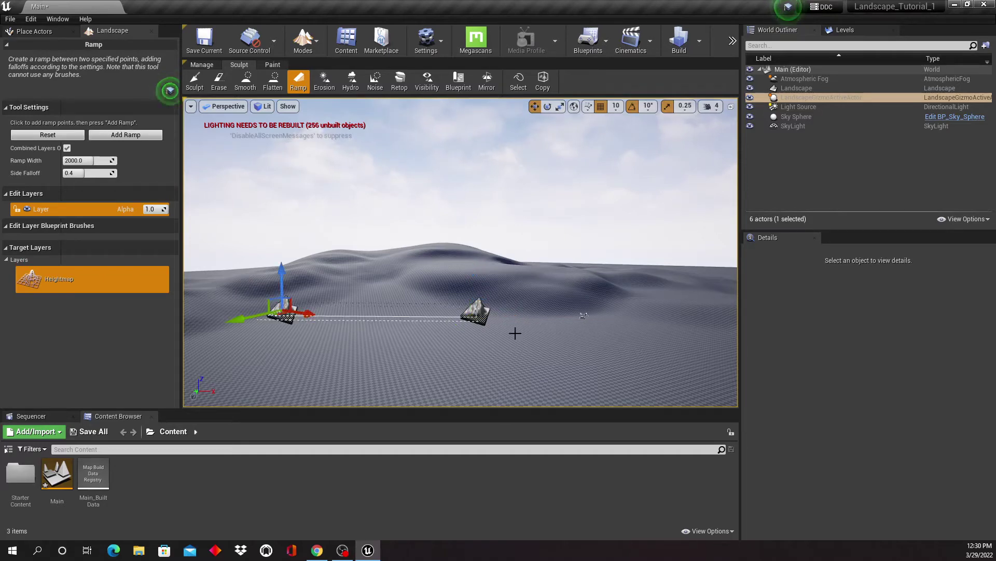
Move one ramp point back toward the hills and raise it, and pull the other point outward across the flat ground
right_click_drag(521, 356, 493, 389)
key("e")
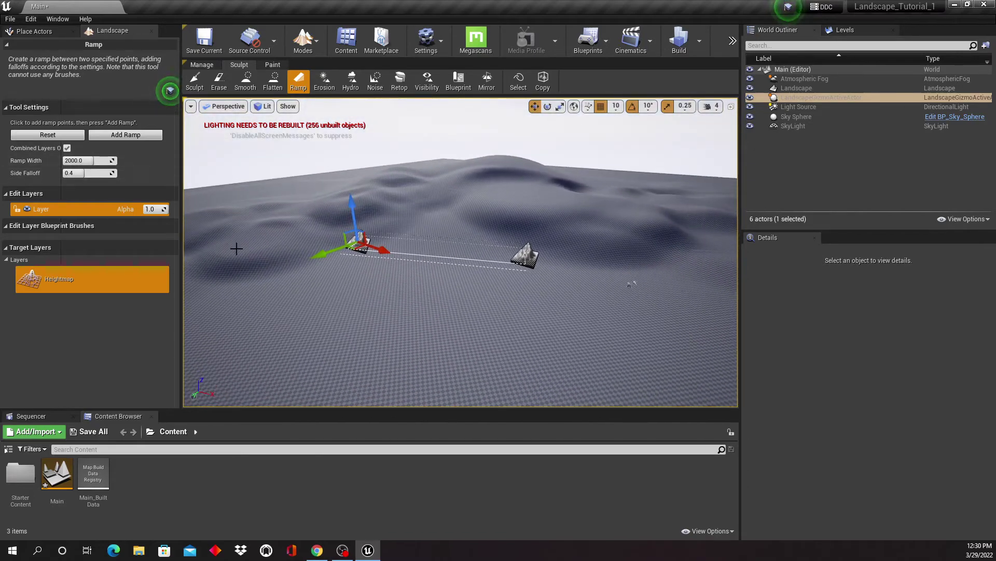
mouse_move(323, 282)
right_mouse_down()
mouse_move(343, 295)
mouse_move(376, 287)
mouse_move(322, 284)
right_mouse_up()
key("w")
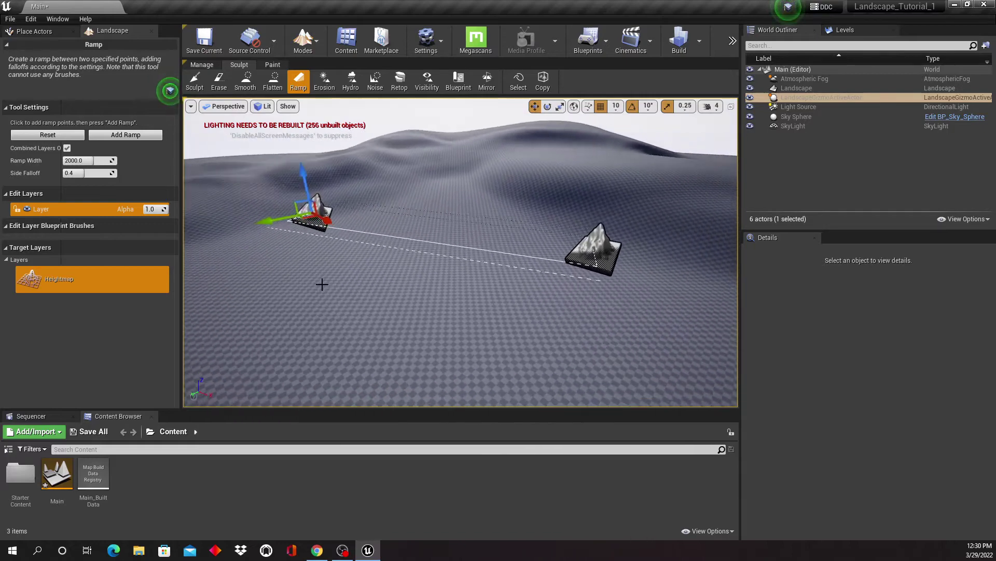
scroll(322, 284, "up", 1)
left_click_drag(331, 220, 287, 206)
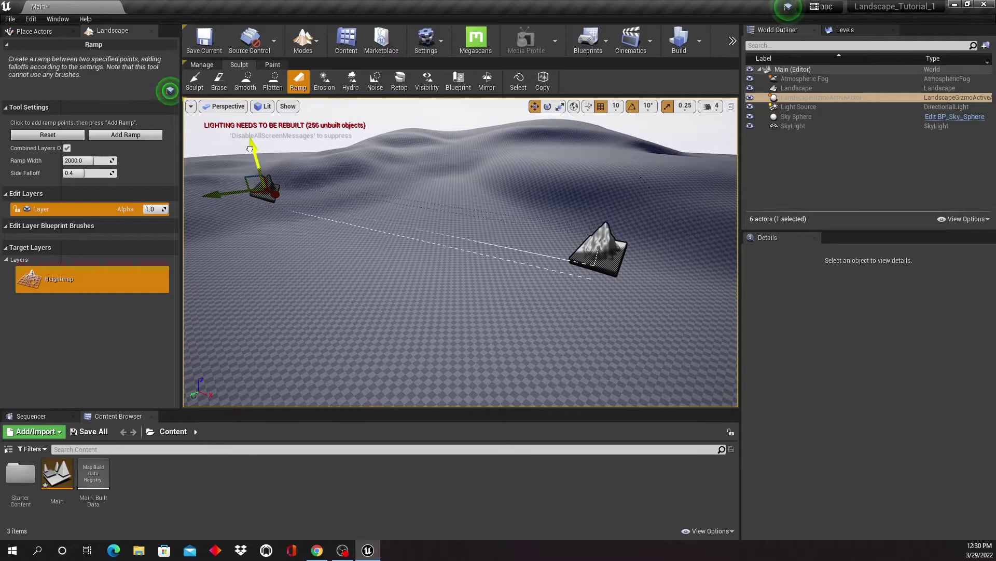
left_click_drag(249, 149, 249, 136)
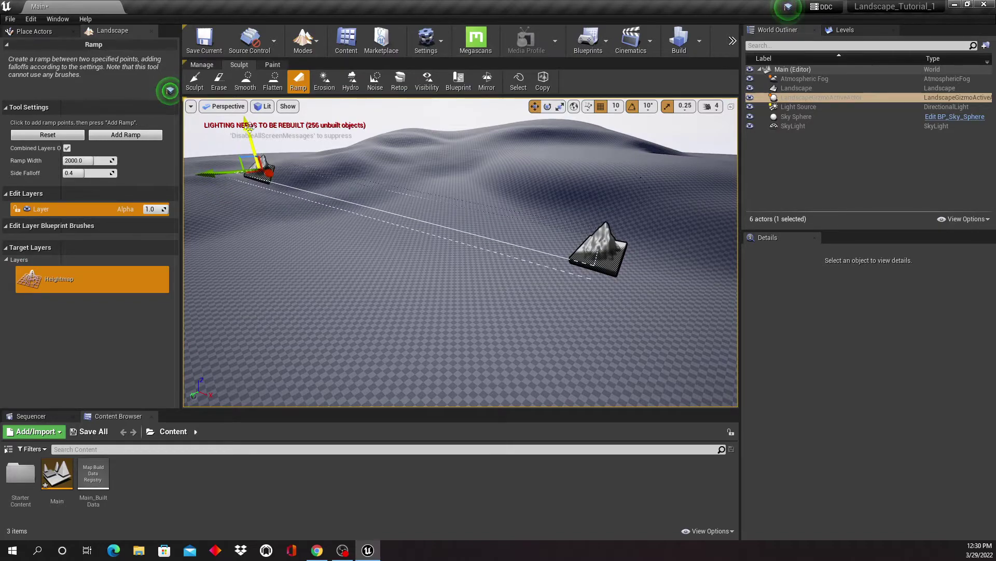
mouse_move(422, 312)
right_mouse_down()
mouse_move(441, 315)
mouse_move(430, 331)
mouse_move(422, 312)
right_mouse_up()
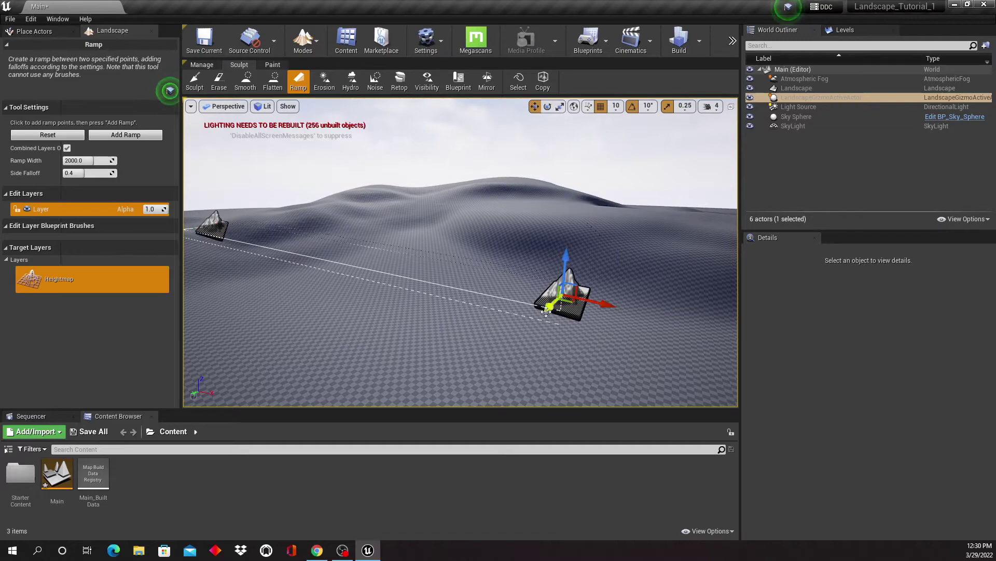
left_click_drag(546, 312, 448, 400)
Set the ramp width to about 3530 and side falloff to about 0.56, and add the ramp between the two points
right_click_drag(550, 394, 490, 390)
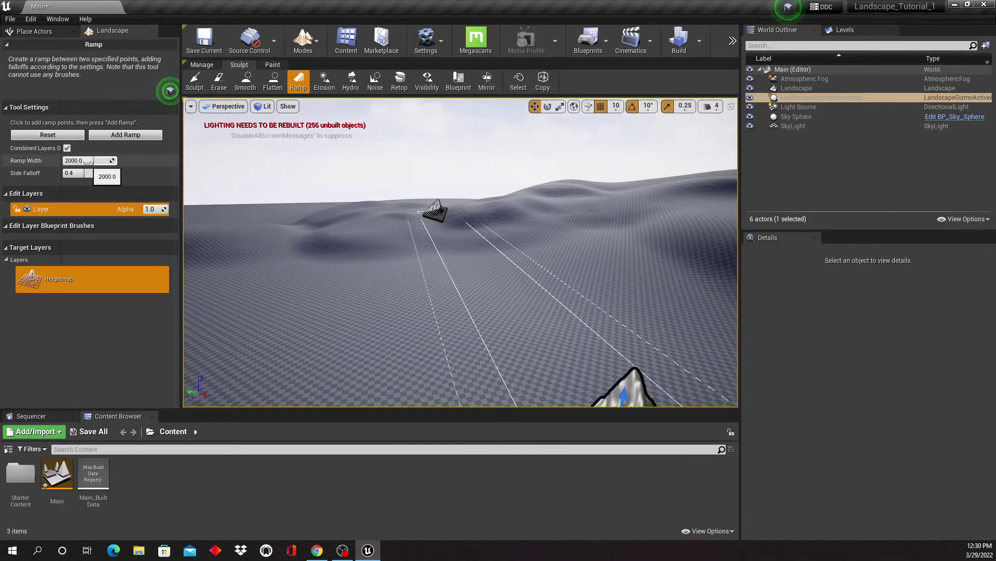
mouse_move(85, 163)
left_mouse_down()
mouse_move(124, 163)
mouse_move(96, 175)
left_mouse_up()
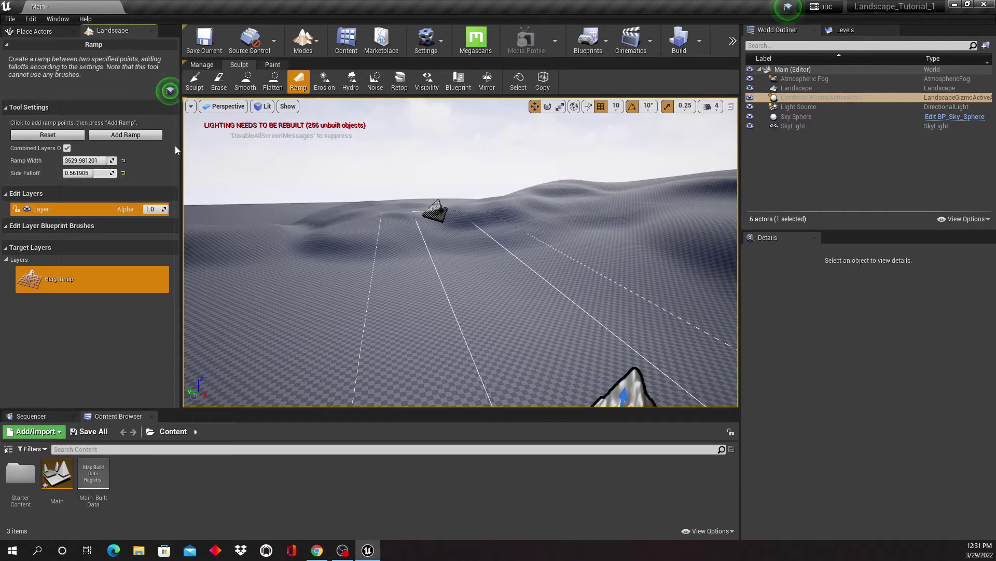
left_click(134, 136)
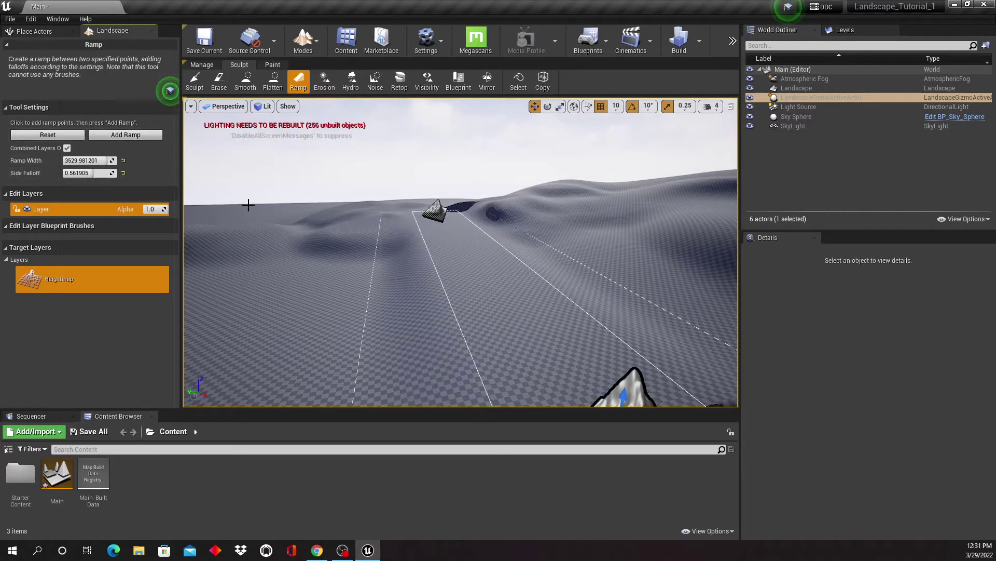
right_click_drag(380, 286, 482, 340)
mouse_move(564, 317)
right_mouse_down()
mouse_move(482, 290)
mouse_move(493, 280)
mouse_move(562, 316)
right_mouse_up()
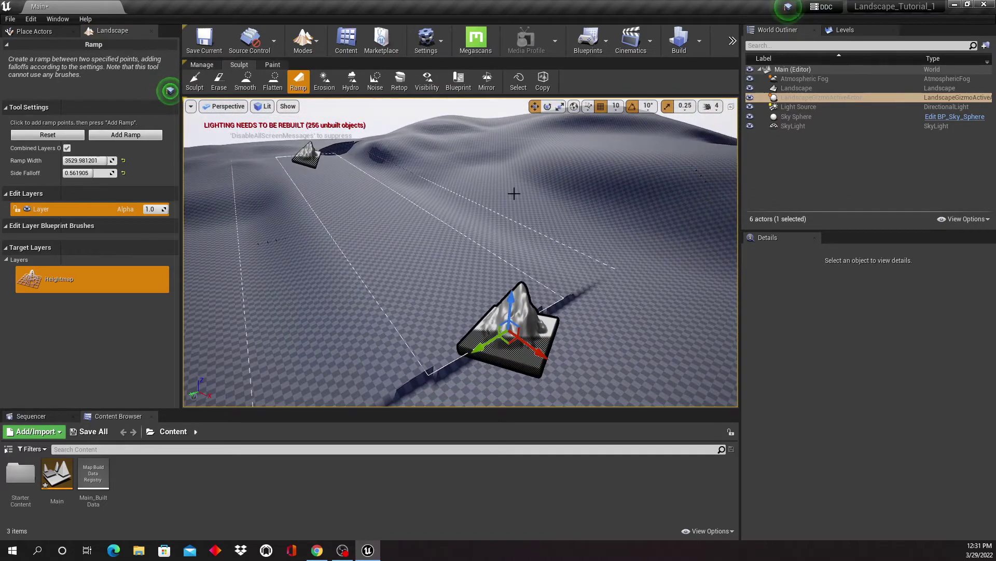
Try smoothing the ramp's end seam with the Smooth tool at strength 0.3, and undo the stroke
left_click(245, 82)
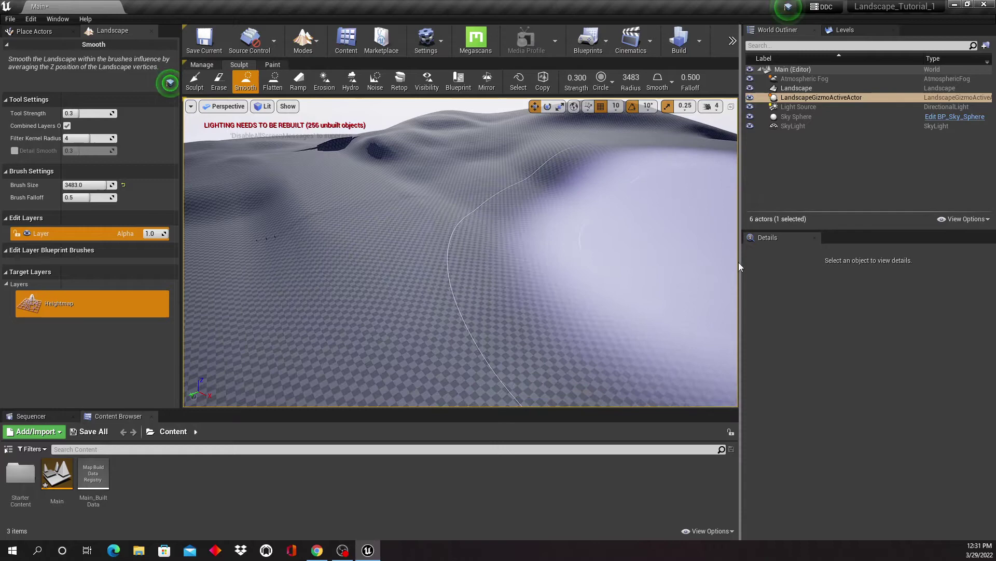
key("ctrl+z")
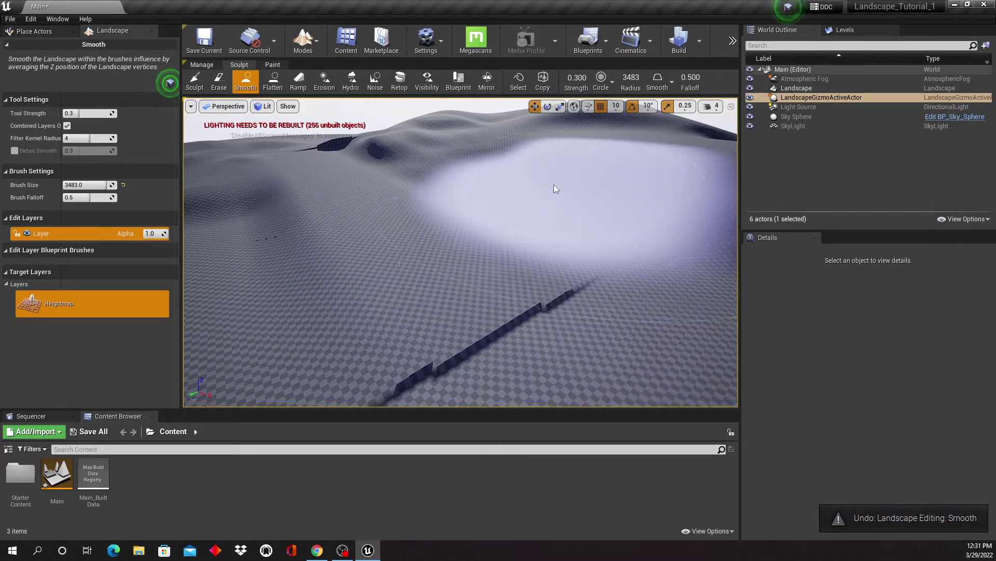
key("a")
right_click_drag(555, 185, 560, 180)
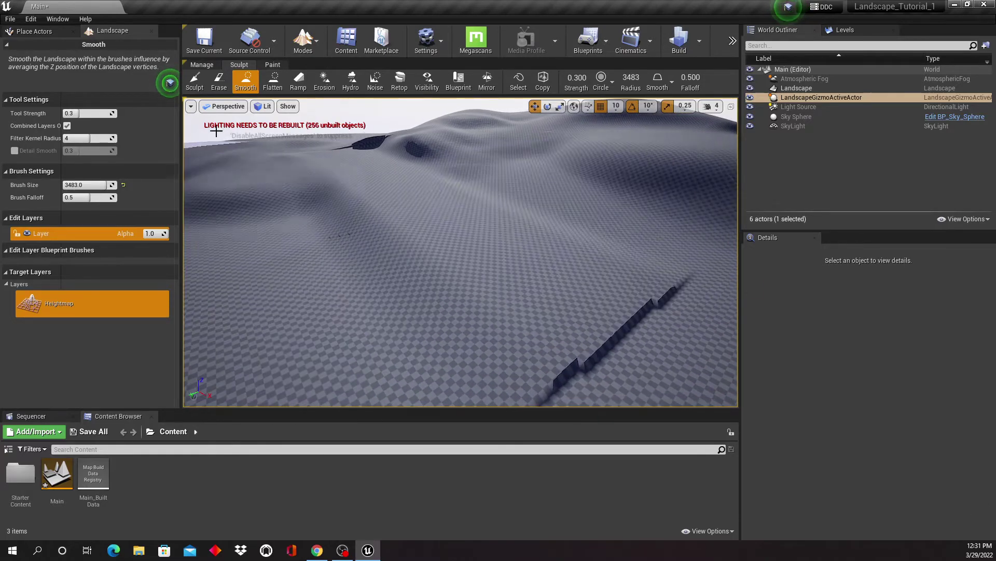
Carve gullies around the ramp's near end using Hydro Erosion with strength 0.3 and the 3483 brush
left_click(351, 83)
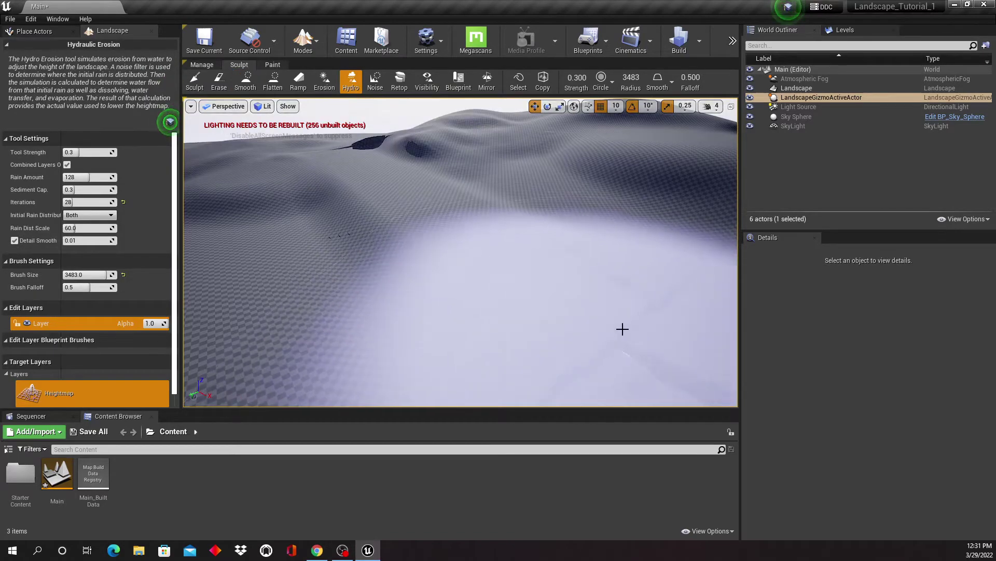
right_click_drag(501, 270, 537, 283)
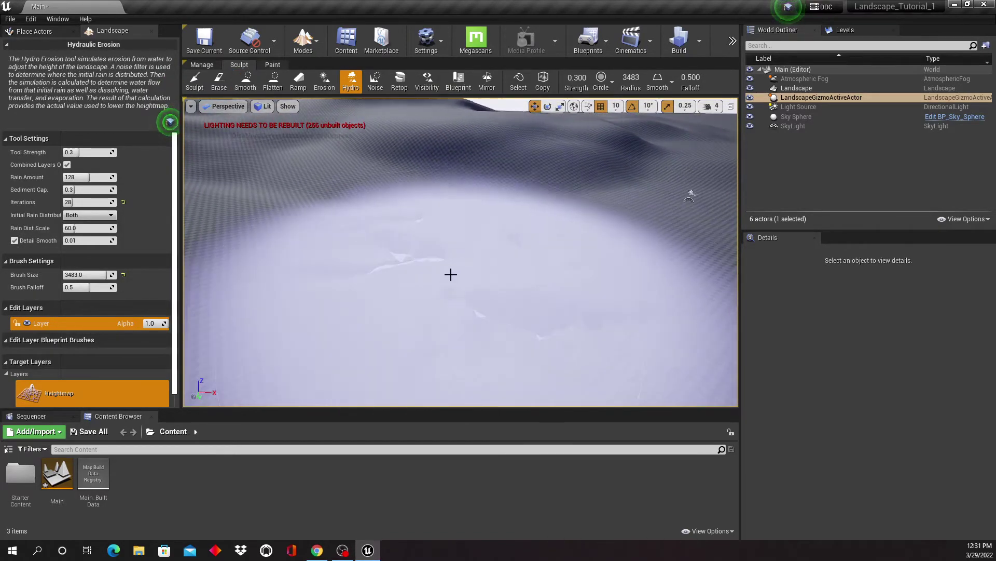
mouse_move(436, 275)
right_mouse_down()
mouse_move(420, 274)
mouse_move(450, 272)
mouse_move(429, 281)
right_mouse_up()
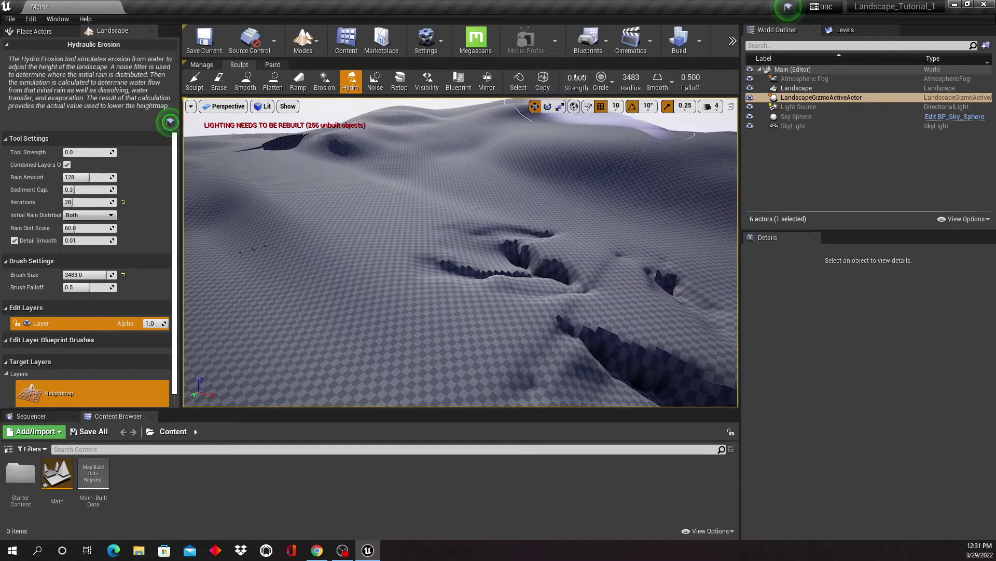
Set the Hydro Erosion strength to 0.26 and erode channels into the hills and the slope in front of them
left_click_drag(577, 77, 582, 77)
mouse_move(536, 147)
left_mouse_down()
mouse_move(410, 127)
mouse_move(536, 169)
mouse_move(615, 221)
left_mouse_up()
mouse_move(619, 227)
right_mouse_down()
mouse_move(670, 260)
mouse_move(680, 235)
mouse_move(644, 250)
mouse_move(623, 234)
mouse_move(618, 203)
right_mouse_up()
key("s")
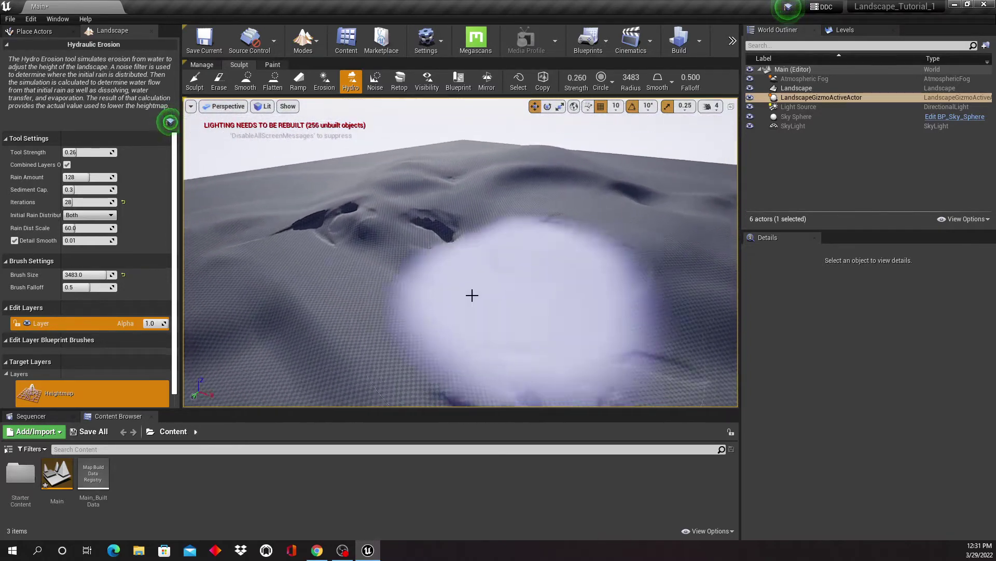
mouse_move(264, 236)
left_mouse_down()
mouse_move(341, 227)
mouse_move(262, 233)
left_mouse_up()
right_click_drag(581, 259, 690, 259)
left_click(392, 197)
left_click(578, 250)
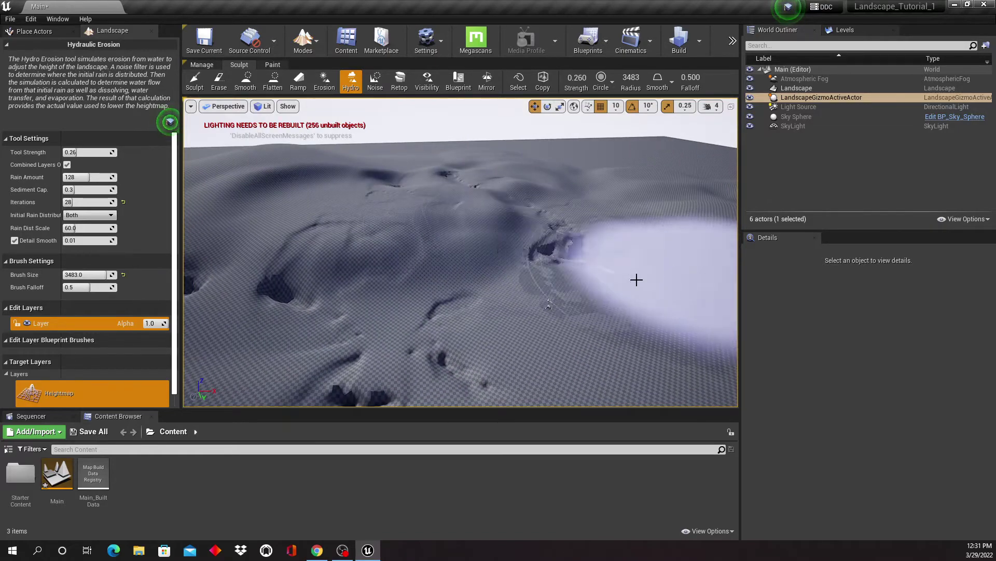
Carve more water-eroded hollows into the side and top of the hills with Hydro Erosion
right_click_drag(636, 280, 716, 281)
mouse_move(514, 301)
right_mouse_down()
mouse_move(525, 291)
mouse_move(512, 283)
mouse_move(456, 283)
right_mouse_up()
left_click(622, 268)
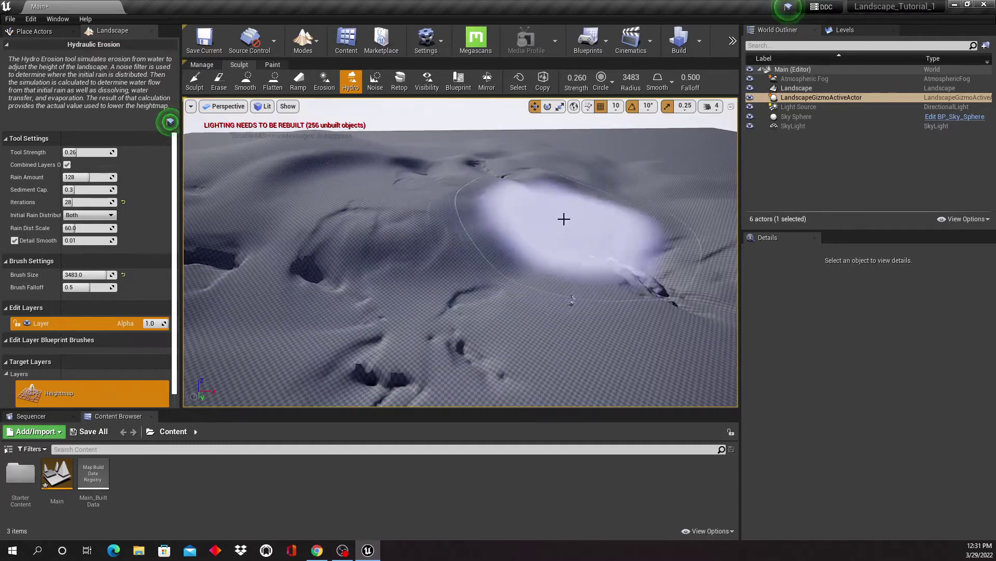
left_click(493, 238)
right_click_drag(493, 237, 451, 235)
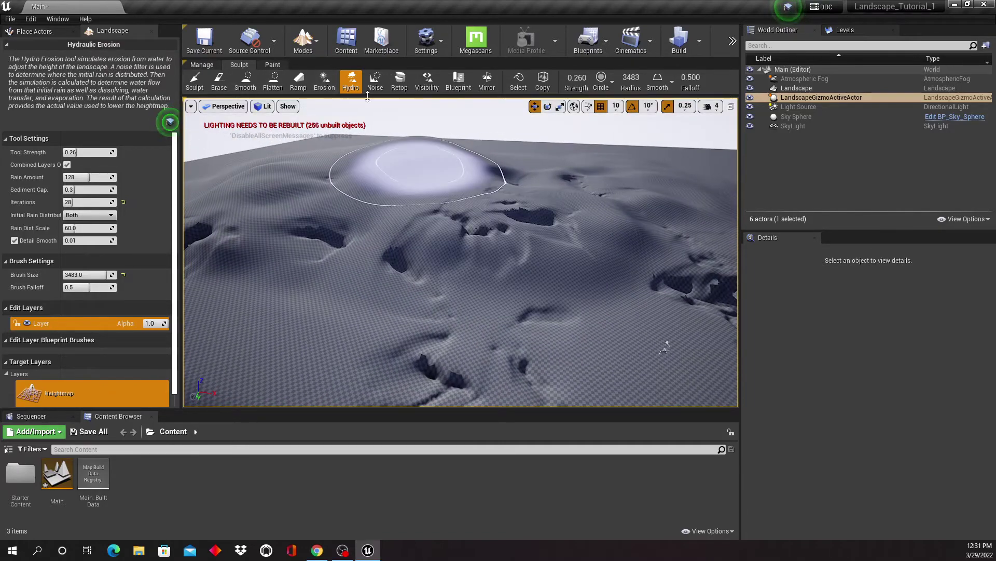
Roughen the hills and surrounding slopes using the thermal Erosion tool with strength 0.26 and the 3483 brush
left_click(325, 78)
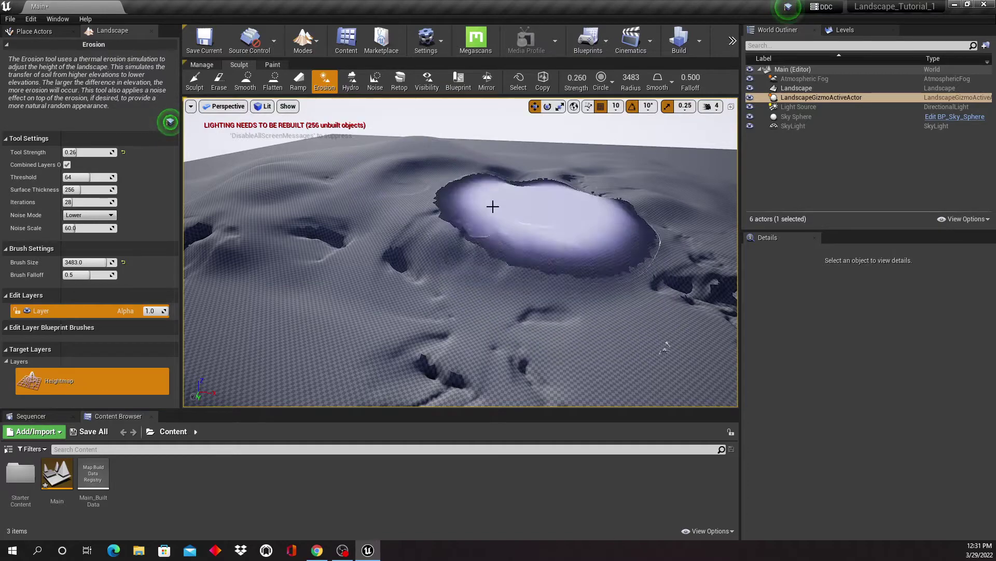
right_click_drag(458, 219, 410, 210)
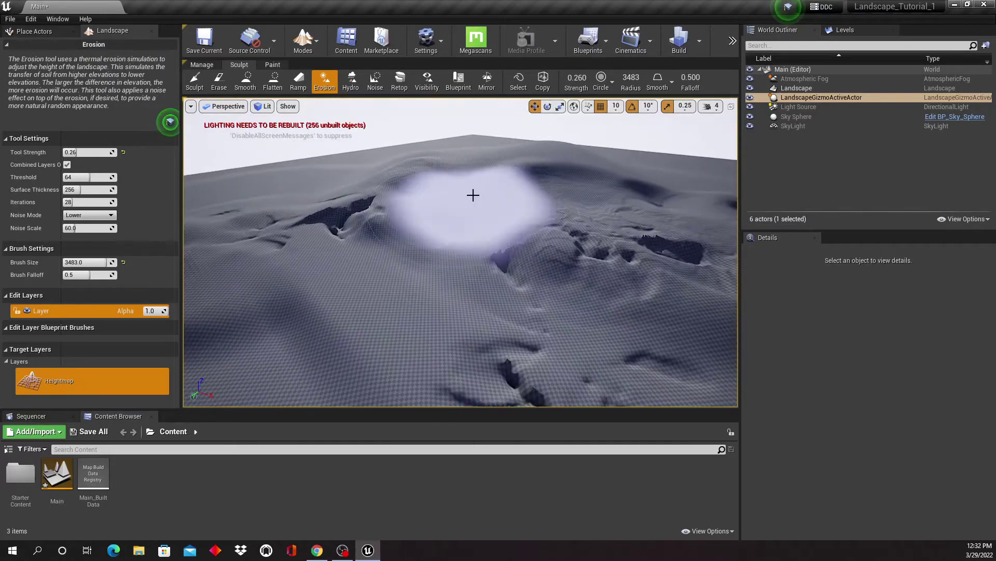
right_click_drag(454, 178, 391, 191)
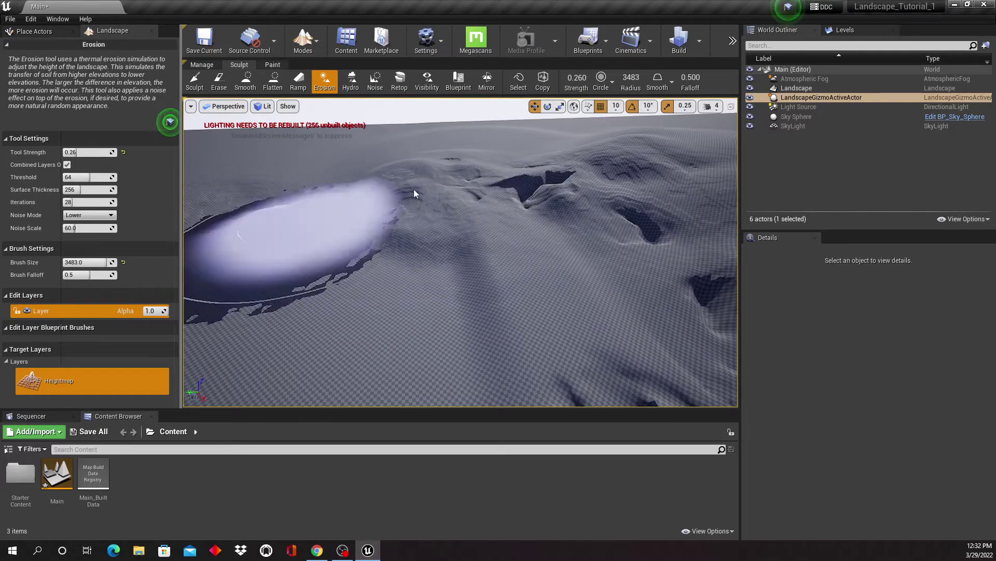
right_click_drag(498, 236, 498, 235)
right_click_drag(385, 211, 457, 223)
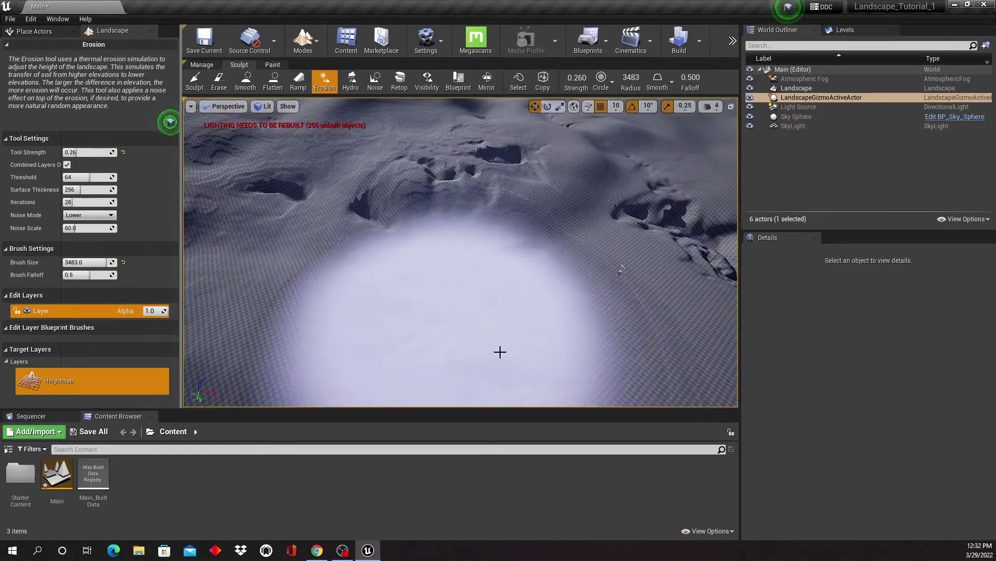
right_click_drag(600, 242, 600, 242)
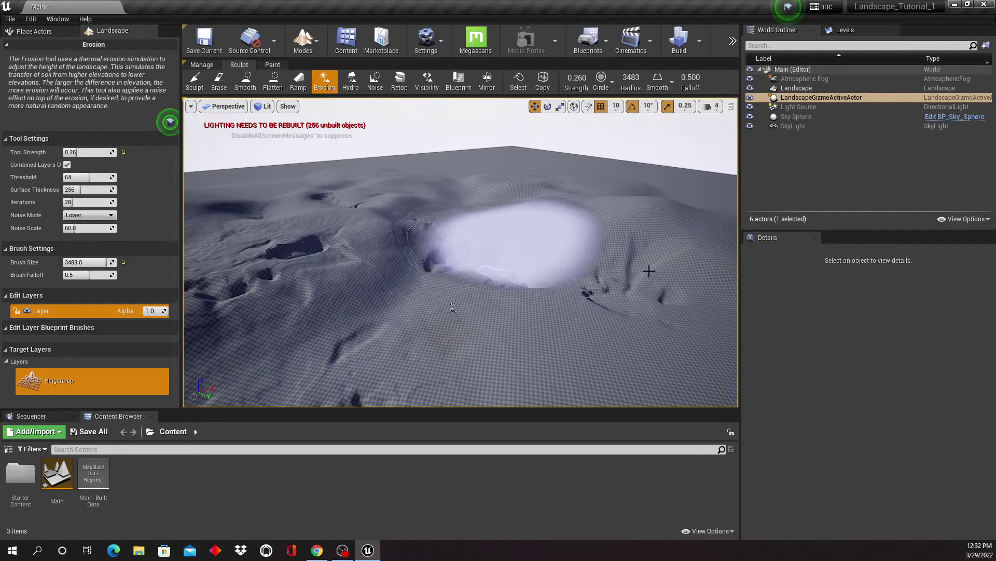
Try smoothing the eroded hillside with the Smooth tool at strength 0.26, and undo the stroke
left_click(246, 82)
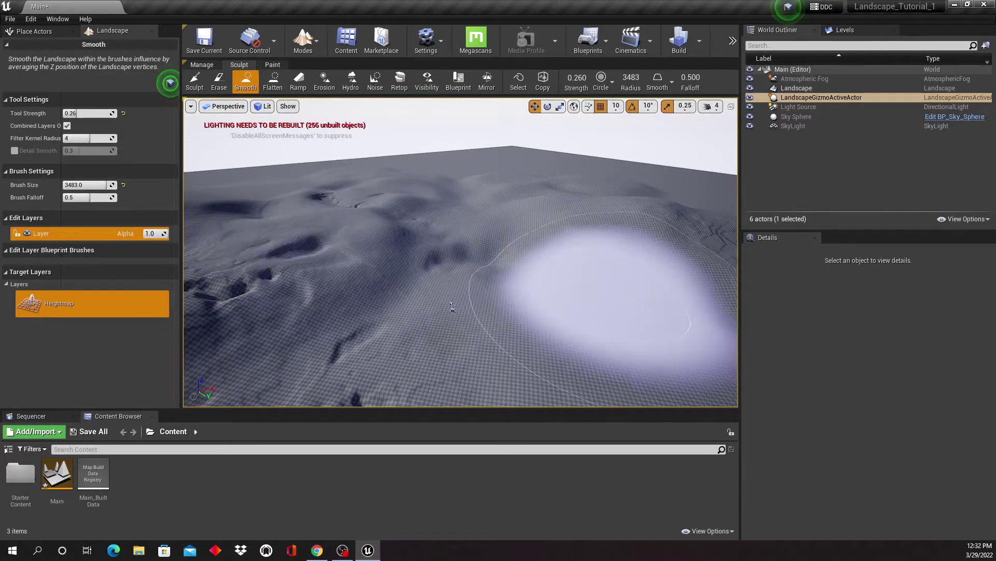
right_click_drag(605, 296, 605, 295)
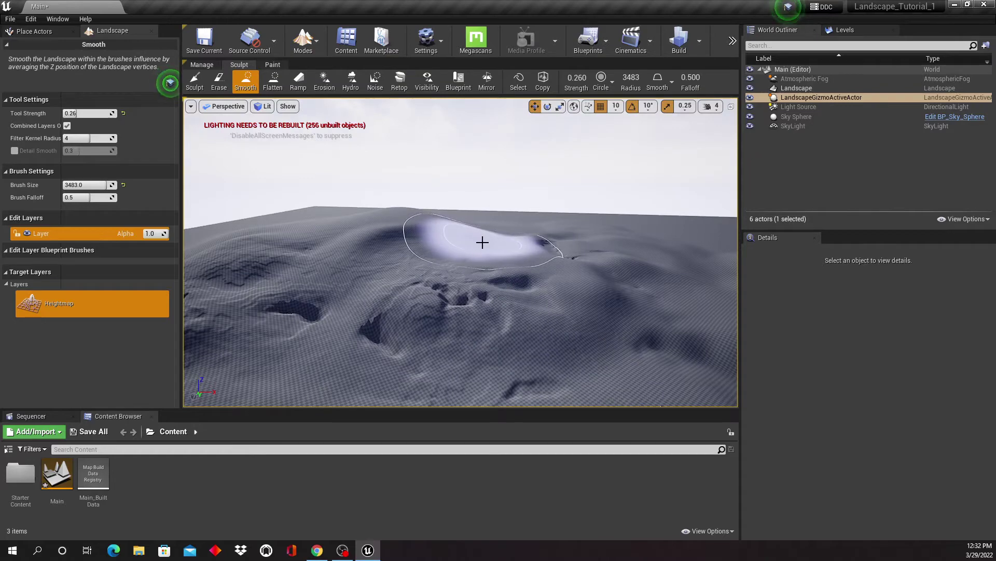
right_click_drag(701, 291, 548, 318)
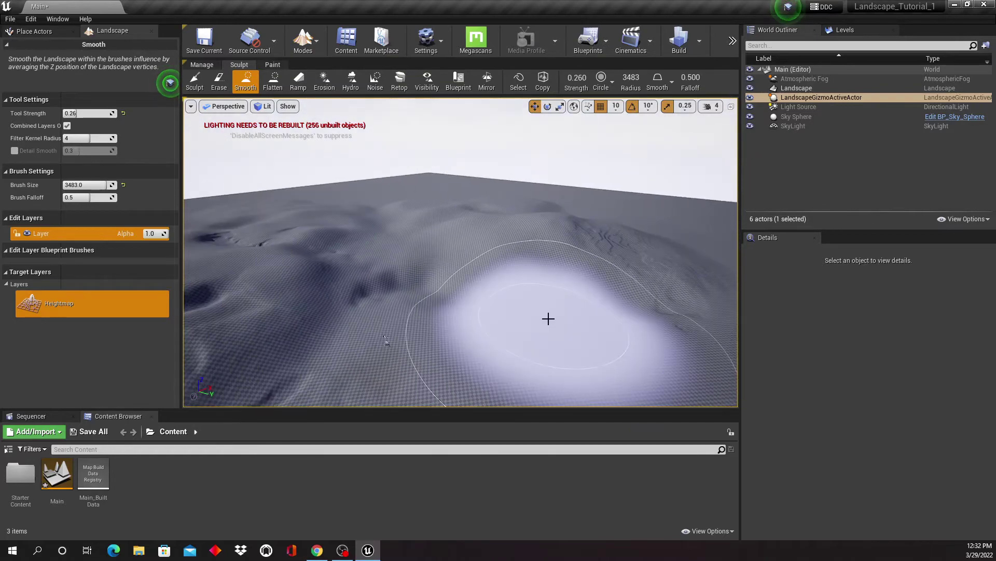
key("ctrl+z")
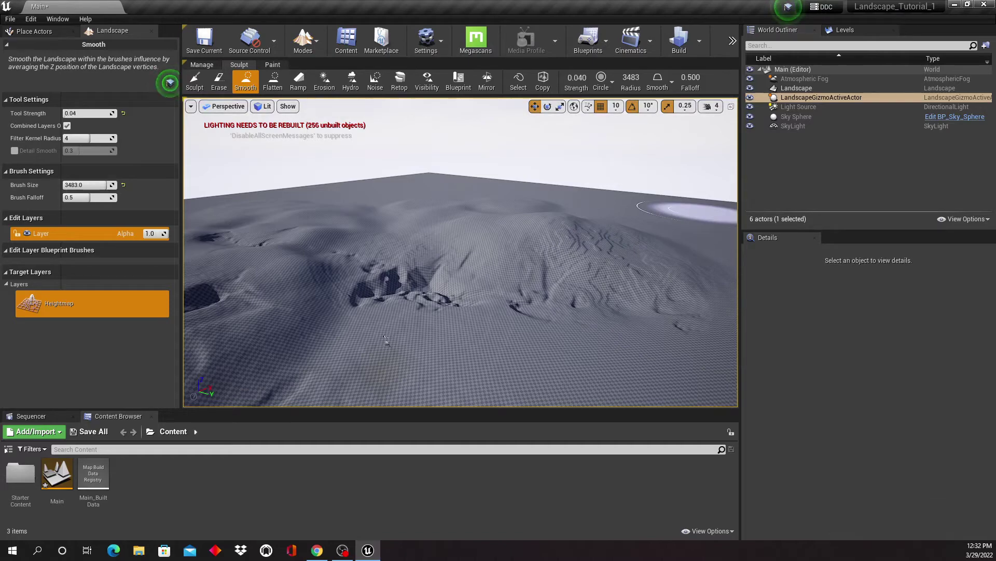
Soften the eroded hillsides with light Smooth strokes at strength 0.04
left_click_drag(422, 290, 521, 285)
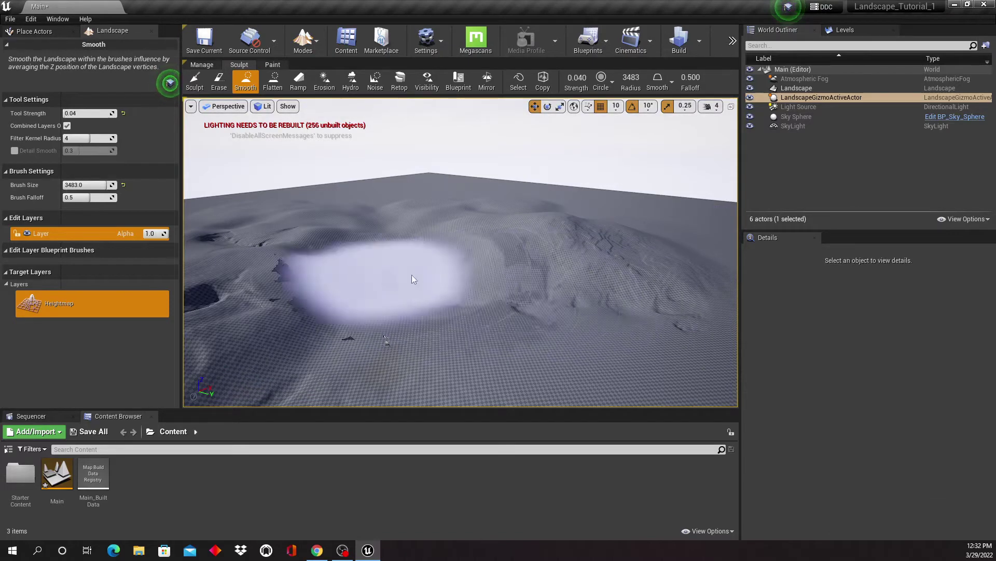
right_click_drag(538, 289, 538, 289)
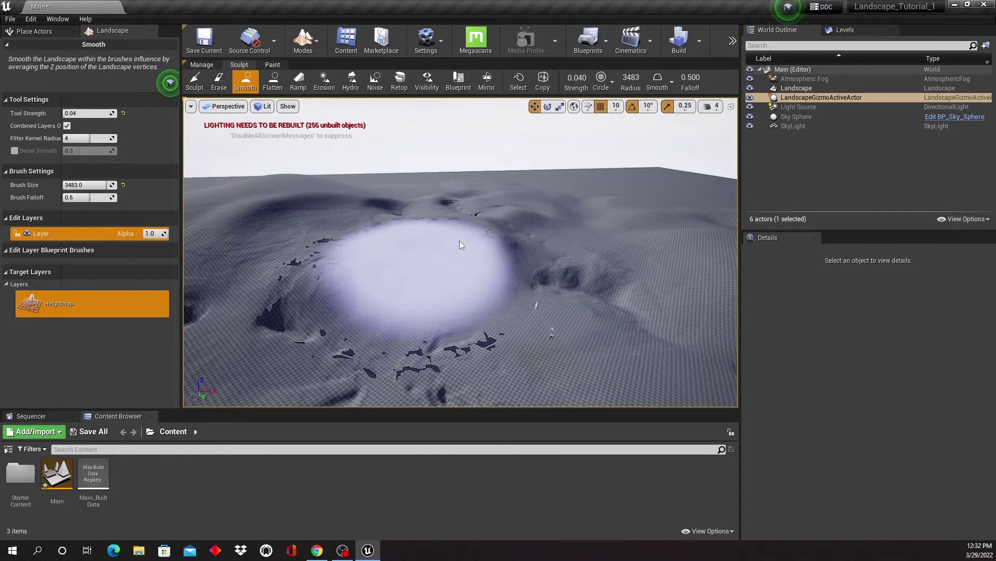
mouse_move(462, 245)
left_mouse_down()
mouse_move(394, 240)
mouse_move(422, 229)
left_mouse_up()
right_click_drag(467, 280, 446, 279)
left_click_drag(467, 280, 414, 267)
right_click_drag(687, 297, 684, 291)
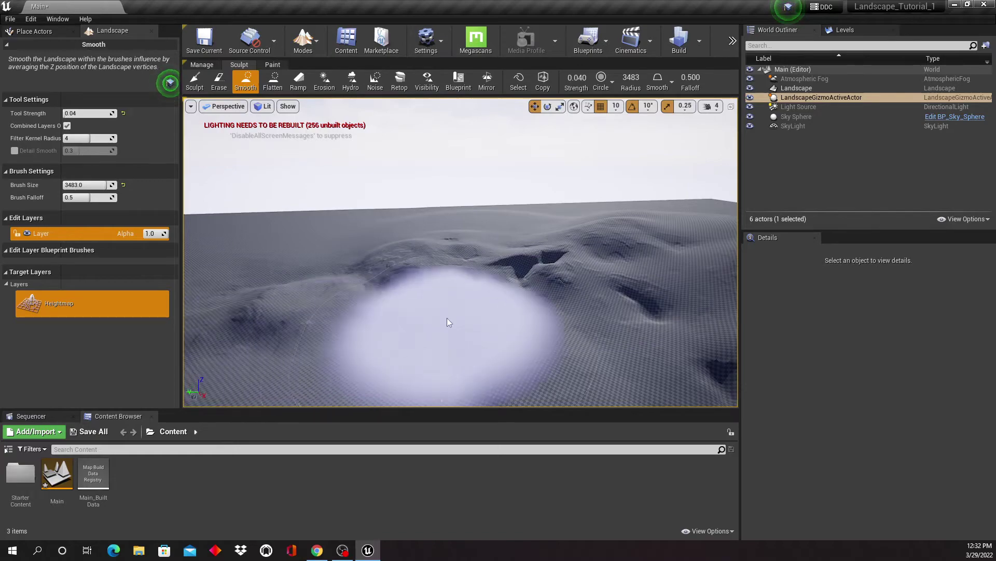
Smooth the outer slopes and the gullies on the ground in front of the hills at strength 0.04
right_click_drag(449, 322, 500, 303)
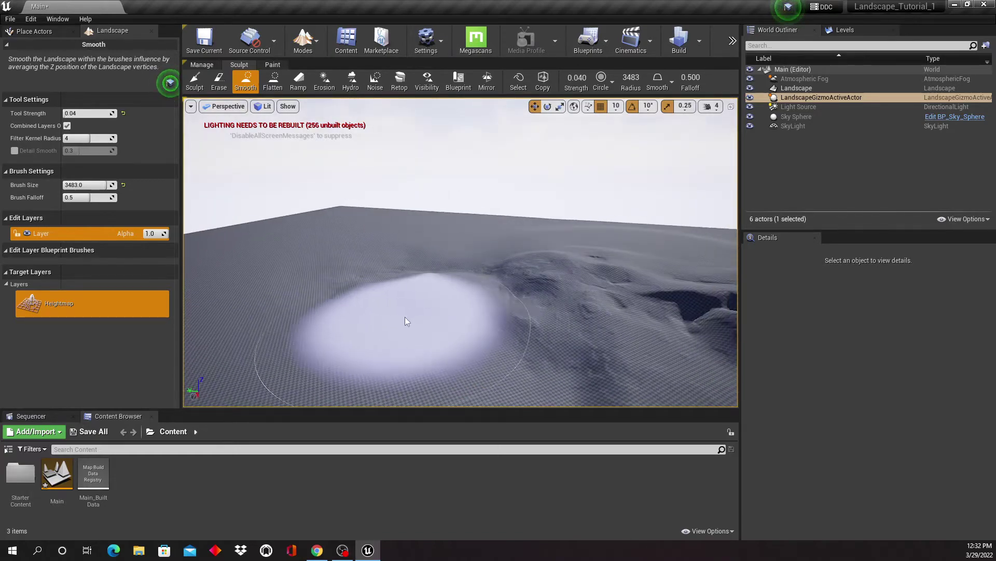
mouse_move(405, 320)
right_mouse_down()
mouse_move(469, 308)
mouse_move(526, 318)
right_mouse_up()
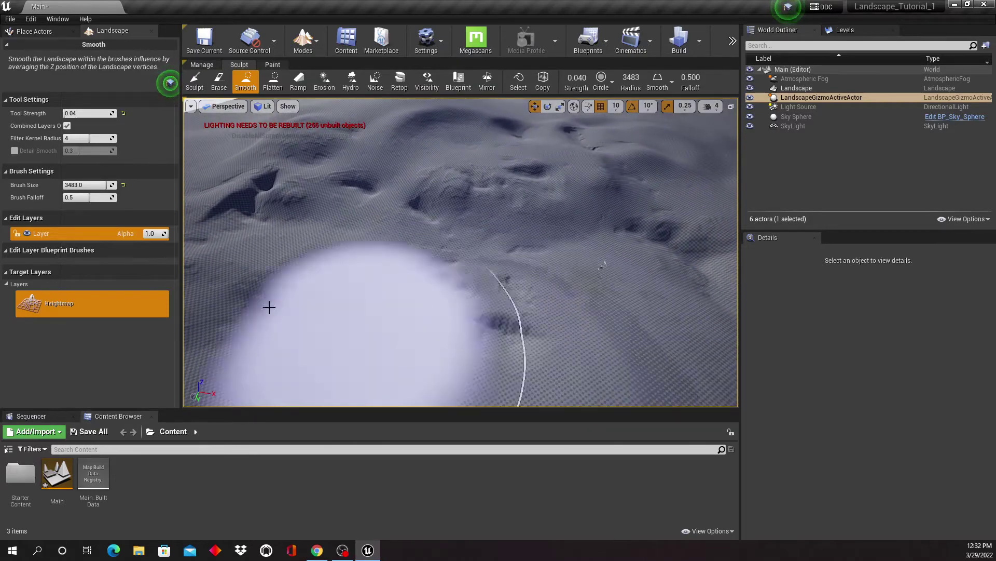
mouse_move(571, 346)
right_mouse_down()
mouse_move(571, 295)
mouse_move(570, 373)
right_mouse_up()
key("w")
right_click_drag(596, 183, 594, 239)
mouse_move(573, 402)
right_mouse_down()
mouse_move(693, 271)
mouse_move(603, 243)
mouse_move(595, 299)
mouse_move(592, 257)
mouse_move(550, 283)
right_mouse_up()
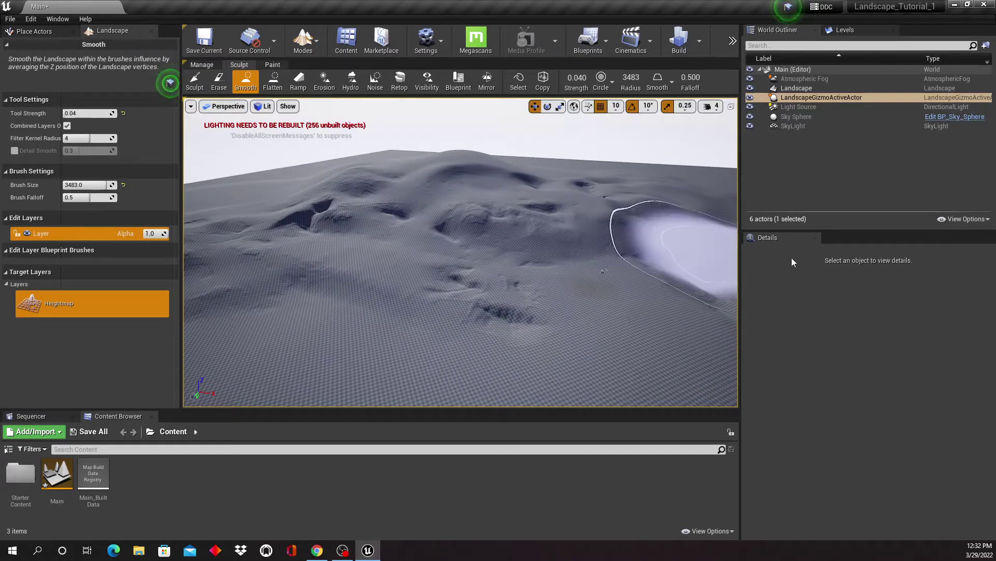
Choose the CustomBrush_Landmass blueprint brush and place it on the flat ground beside the hills
left_click(459, 82)
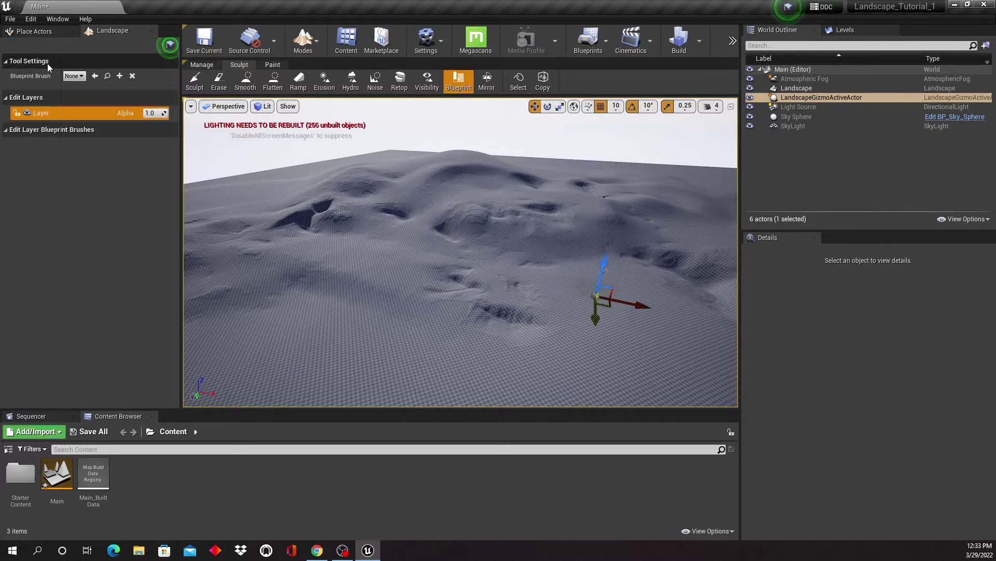
left_click(82, 76)
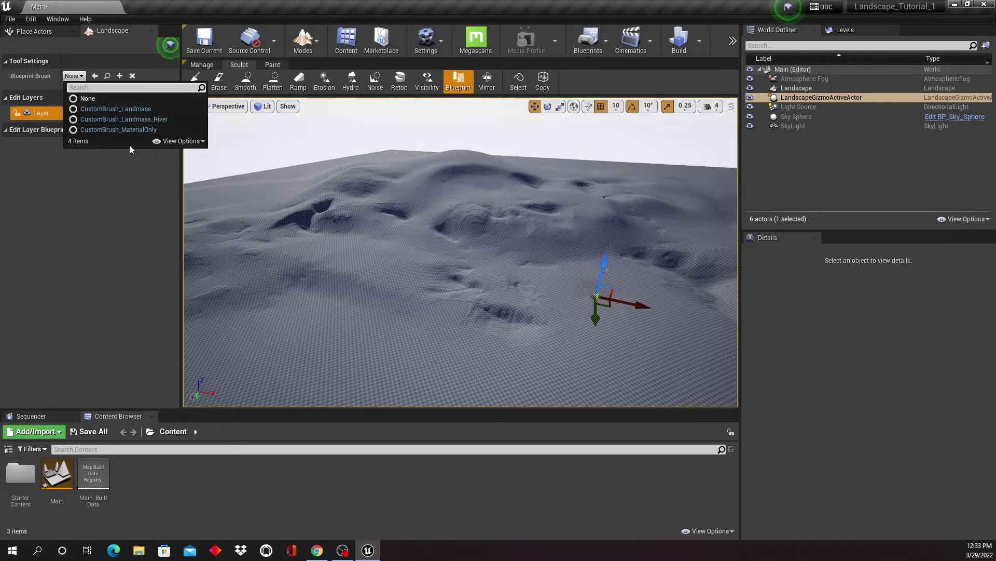
left_click(119, 110)
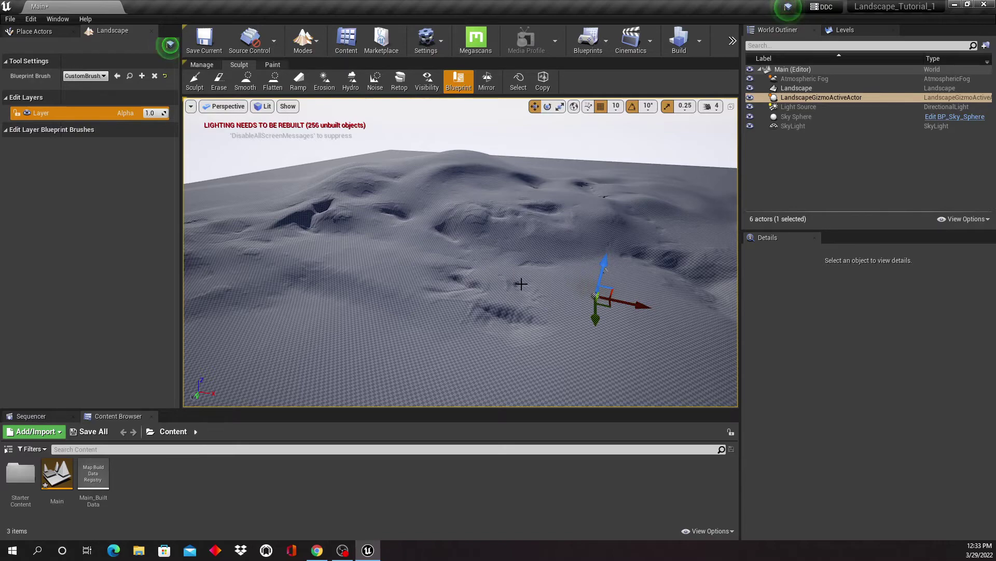
right_click_drag(522, 284, 644, 278)
left_click(604, 239)
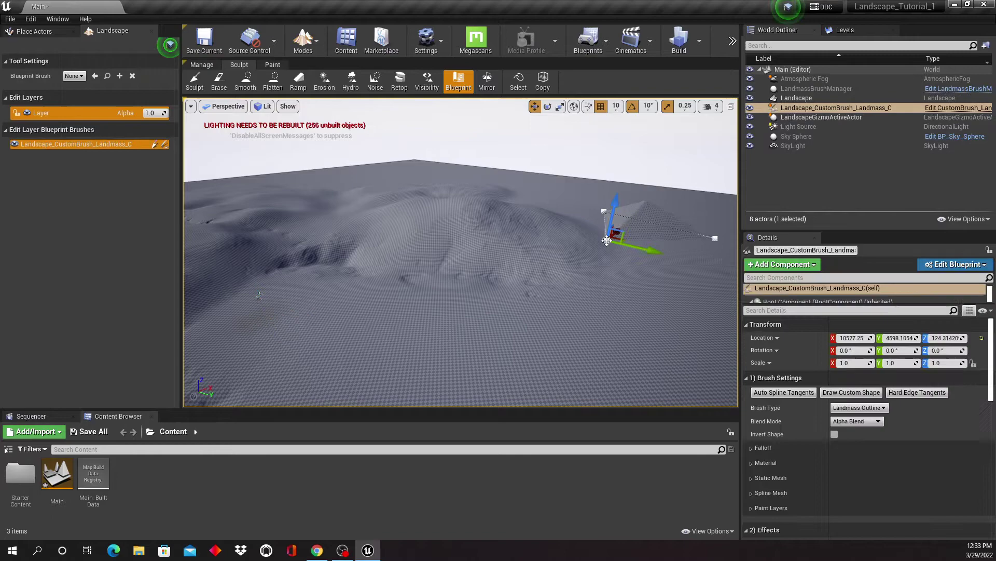
Enlarge the landmass brush by pulling its outline points outward across the flat ground
right_click_drag(554, 303, 475, 304)
mouse_move(625, 296)
right_mouse_down()
mouse_move(653, 295)
mouse_move(657, 278)
mouse_move(715, 282)
mouse_move(684, 274)
mouse_move(685, 287)
mouse_move(657, 302)
mouse_move(614, 302)
right_mouse_up()
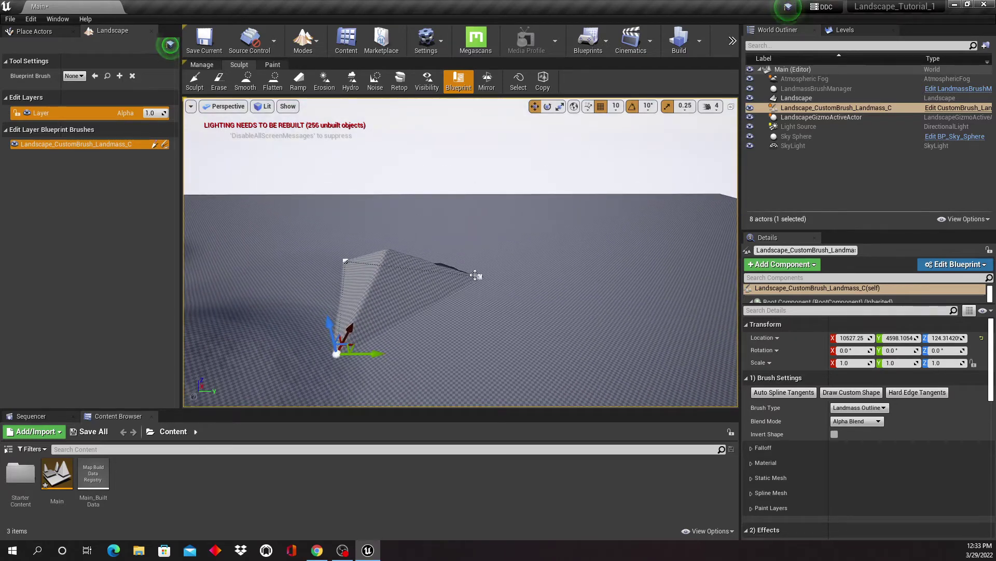
left_click_drag(524, 279, 736, 277)
mouse_move(360, 288)
right_mouse_down()
mouse_move(351, 298)
mouse_move(360, 264)
right_mouse_up()
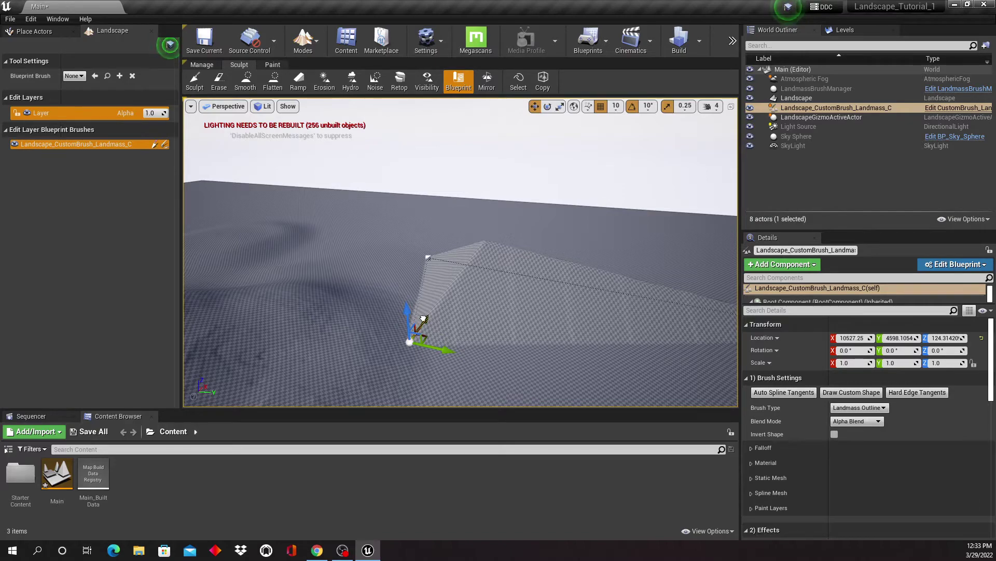
left_click_drag(422, 318, 373, 357)
right_click_drag(471, 346, 521, 344)
right_click_drag(450, 312, 449, 309)
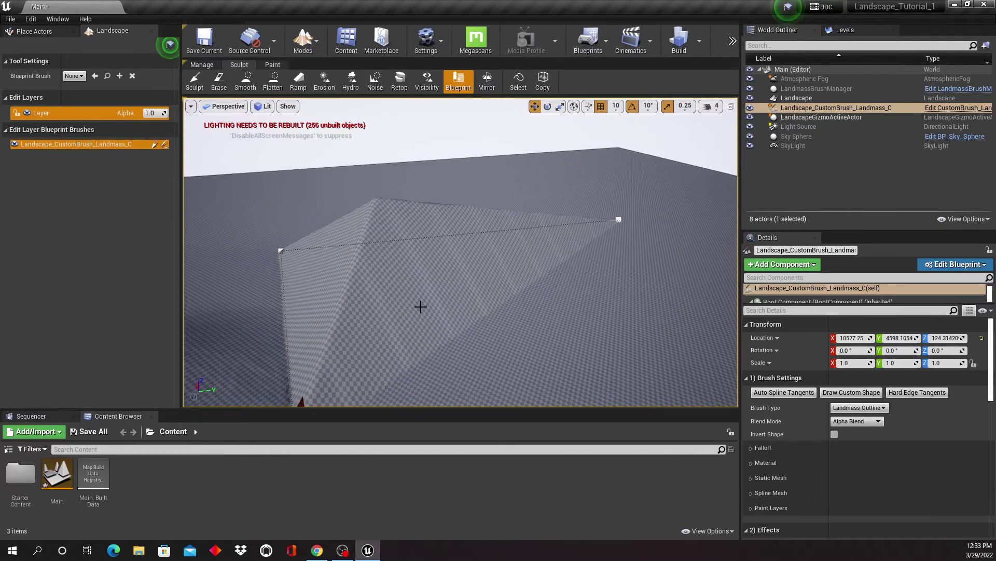
Add a spline point on the landmass brush's short edge and pull it outward to widen the outline
right_click(286, 310)
left_click(294, 323)
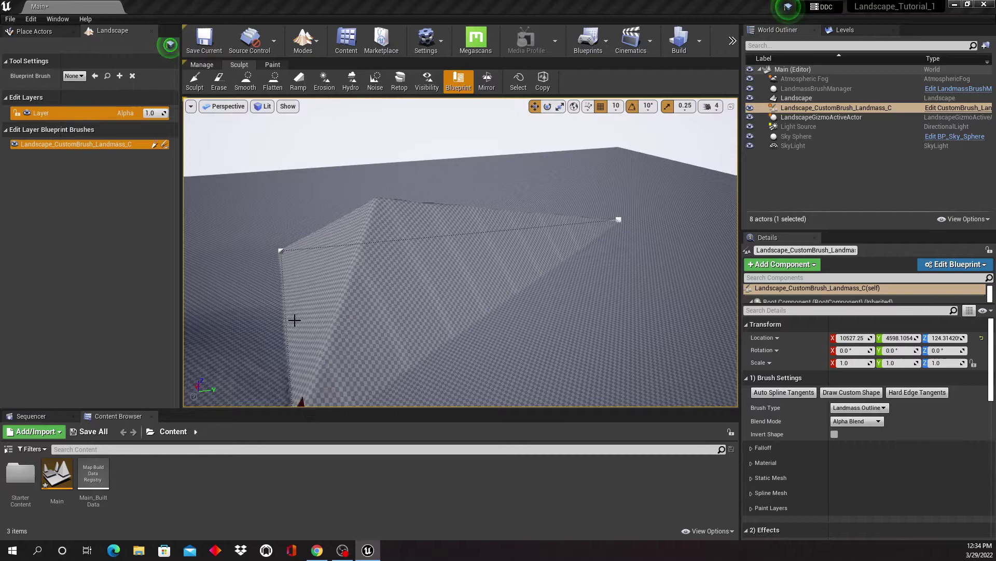
right_click_drag(449, 323, 456, 321)
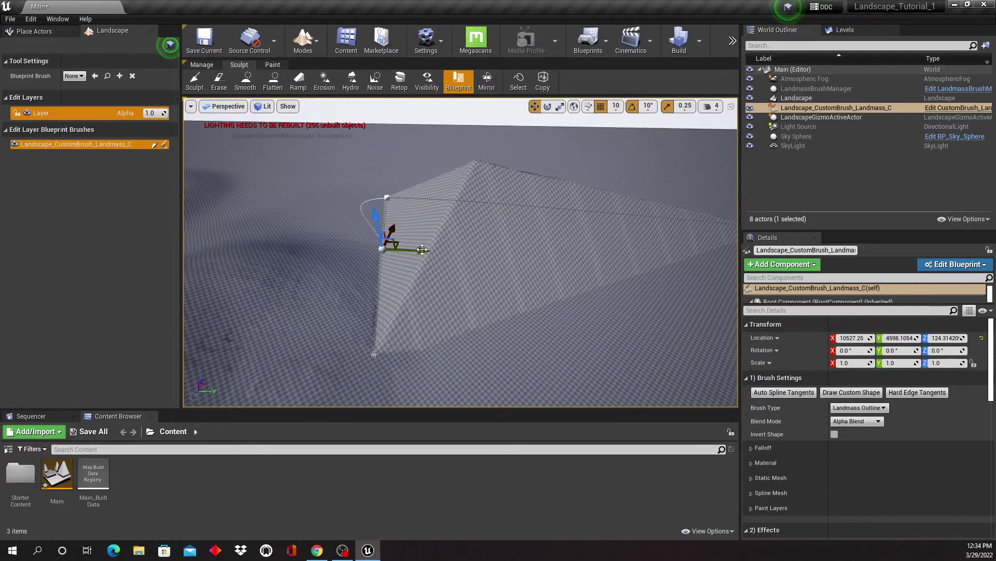
left_click_drag(416, 250, 364, 249)
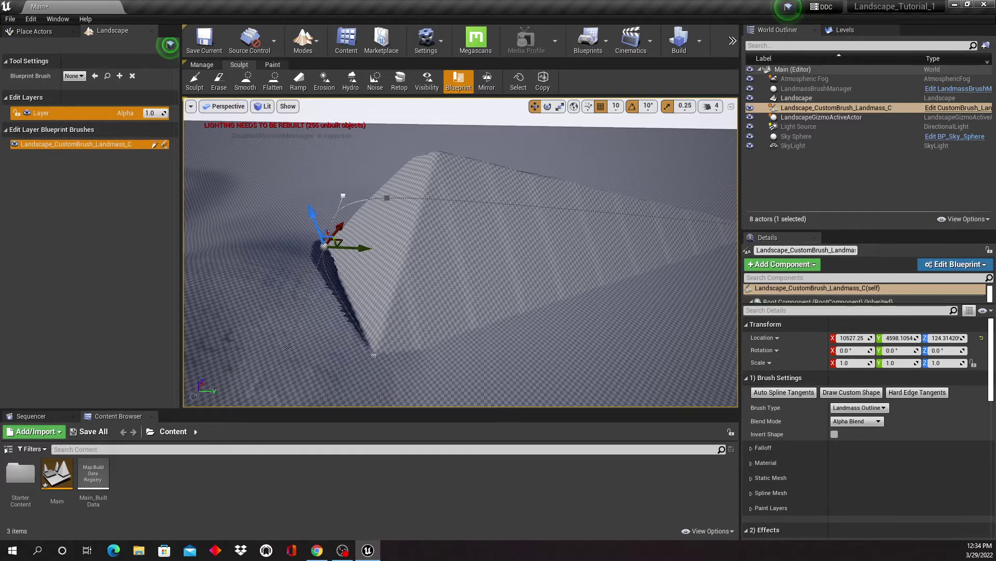
Examine the landmass shape's long slopes, base edge and peak from several angles
right_click(591, 290)
right_click(574, 294)
mouse_move(551, 308)
right_mouse_down()
mouse_move(592, 310)
mouse_move(550, 297)
right_mouse_up()
right_click_drag(723, 240, 679, 241)
right_click_drag(585, 248, 545, 213)
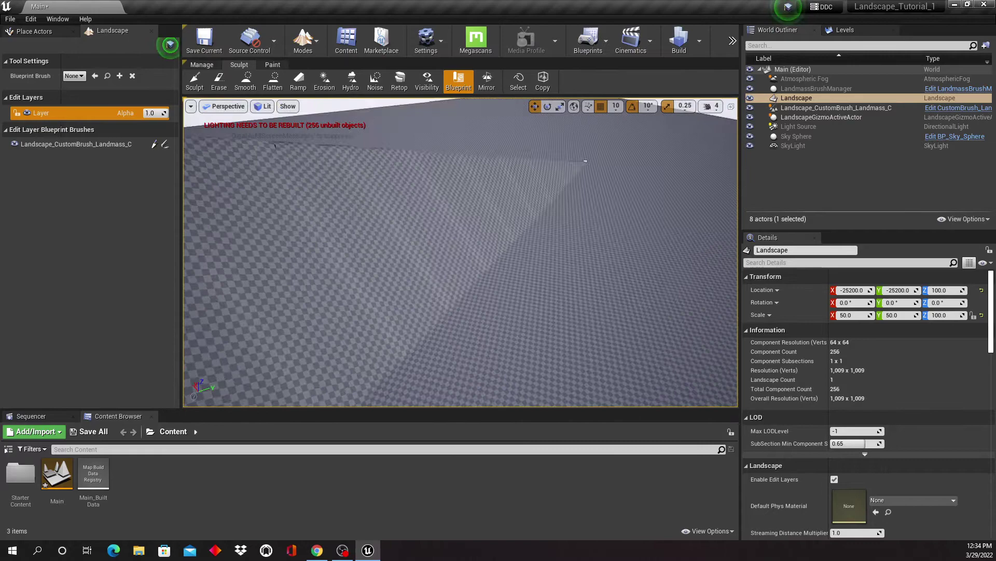
right_click_drag(384, 202, 572, 233)
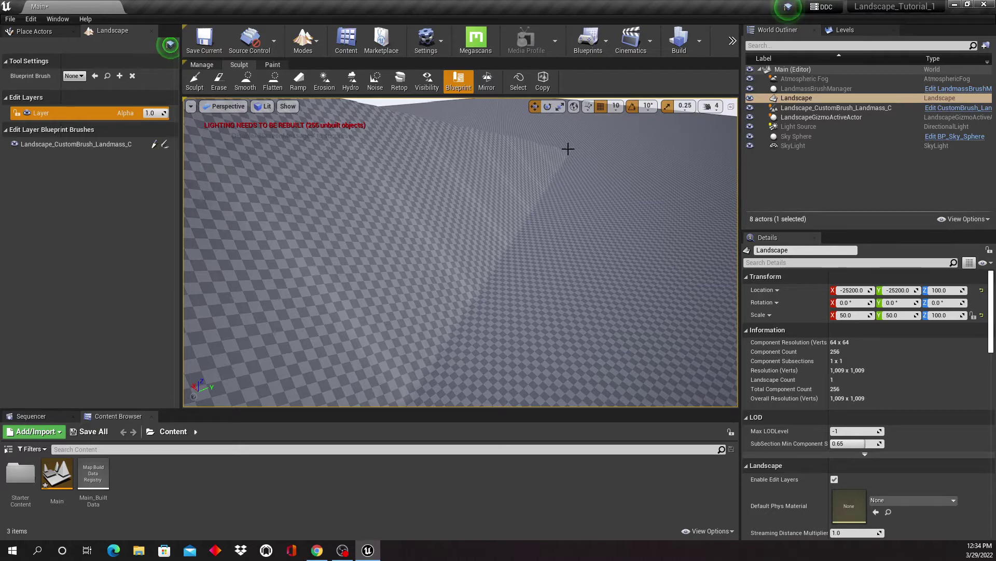
right_click_drag(568, 148, 568, 163)
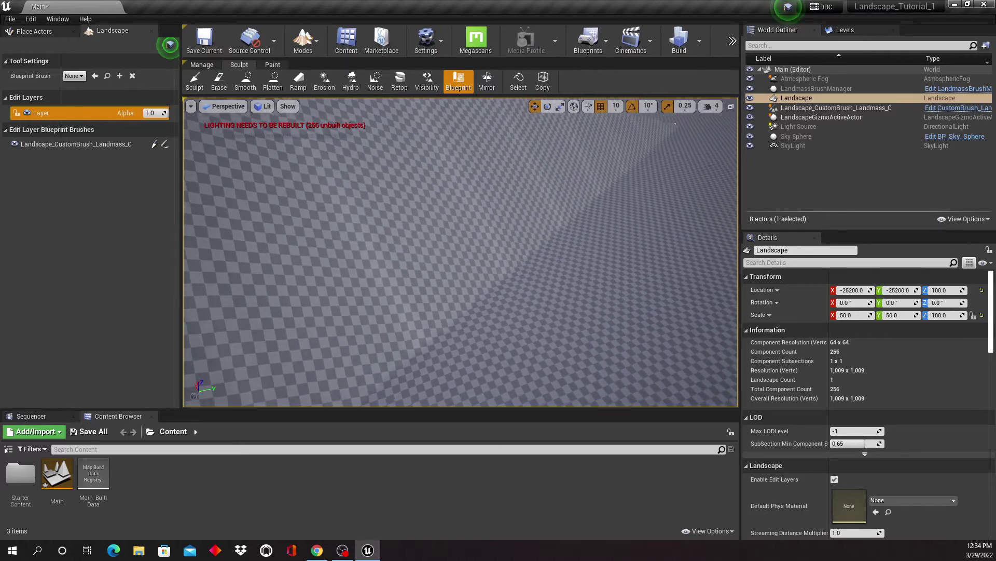
right_click_drag(461, 252, 389, 250)
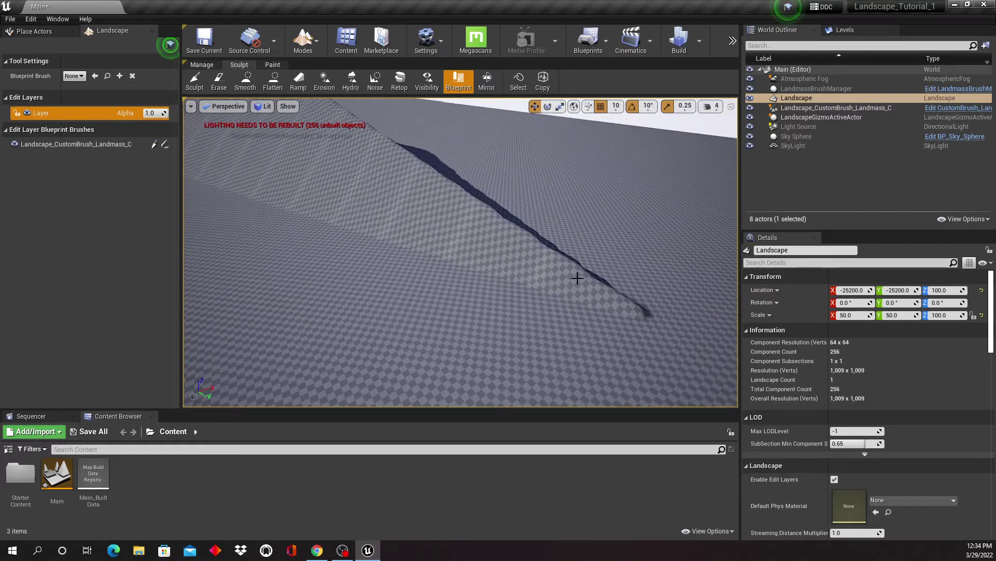
right_click_drag(540, 247, 493, 211)
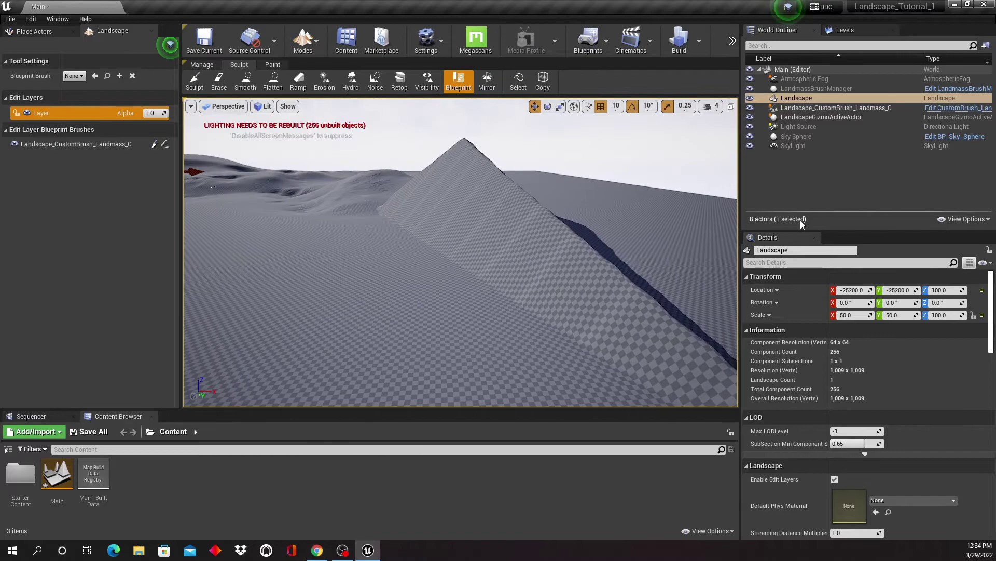
Reselect Landscape_CustomBrush_Landmass_C, add a spline point on its long shaded edge and pull it outward to widen the shape
left_click(852, 108)
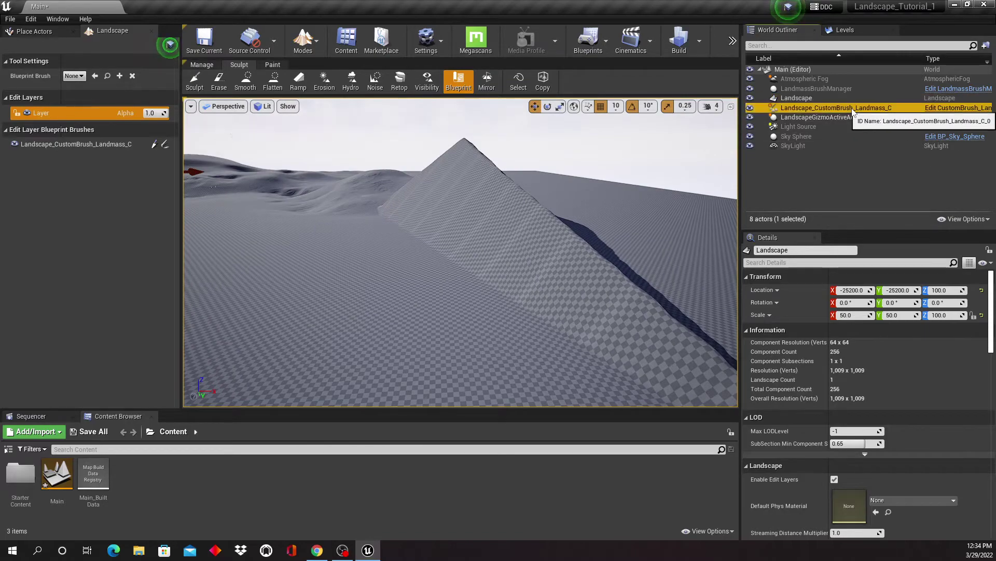
right_click_drag(452, 248, 493, 265)
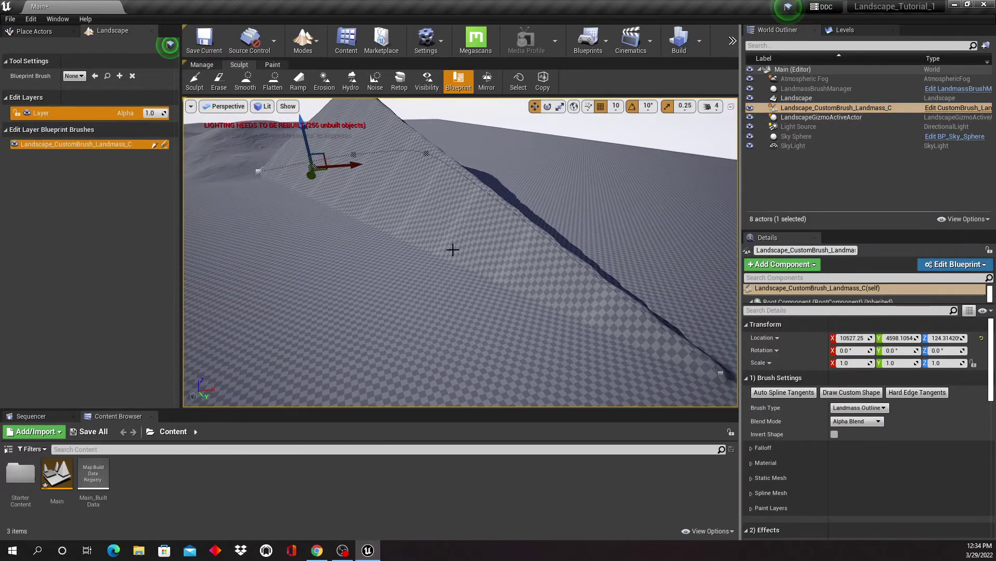
right_click_drag(681, 386, 629, 365)
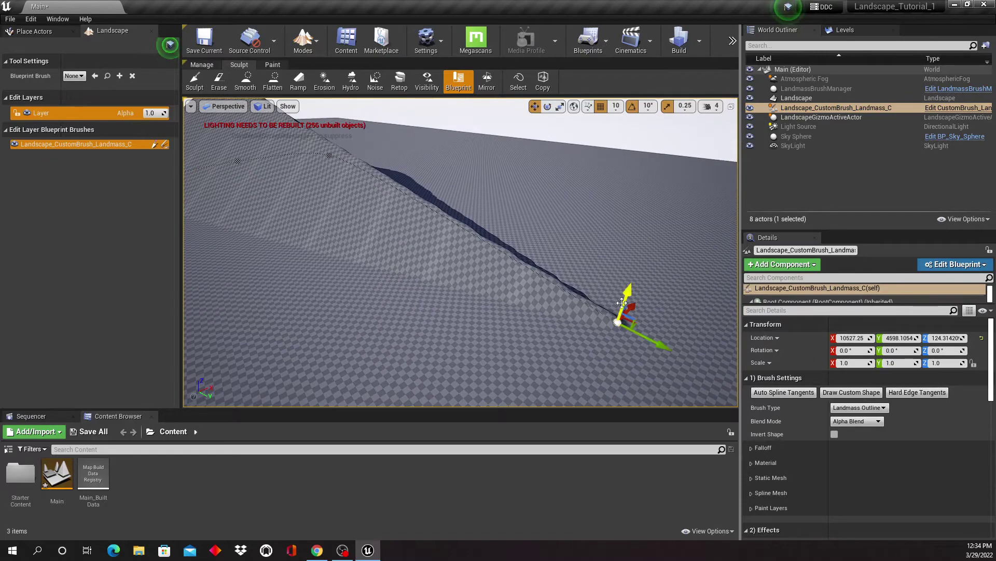
right_click_drag(635, 284, 577, 284)
key("d")
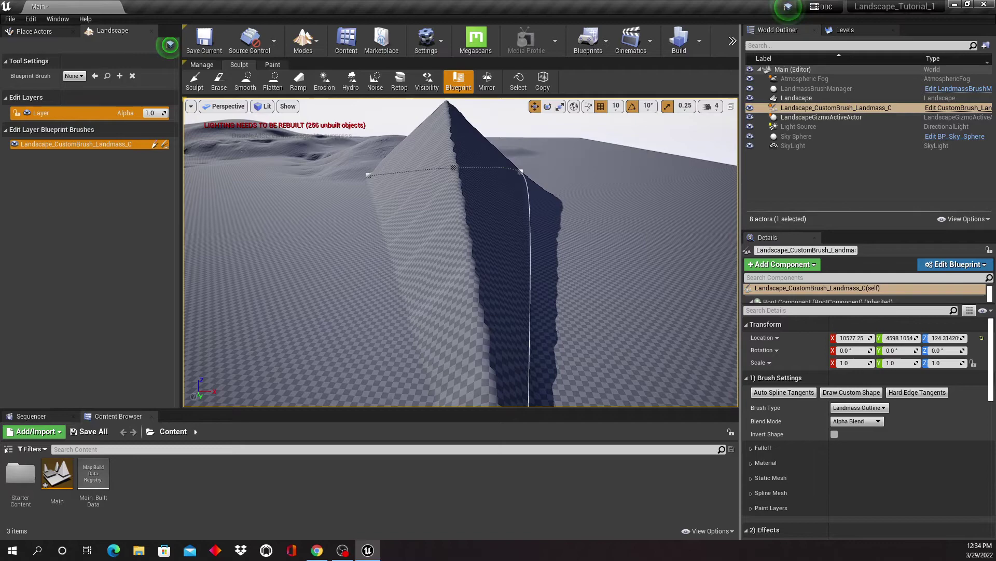
right_click(530, 247)
left_click(588, 261)
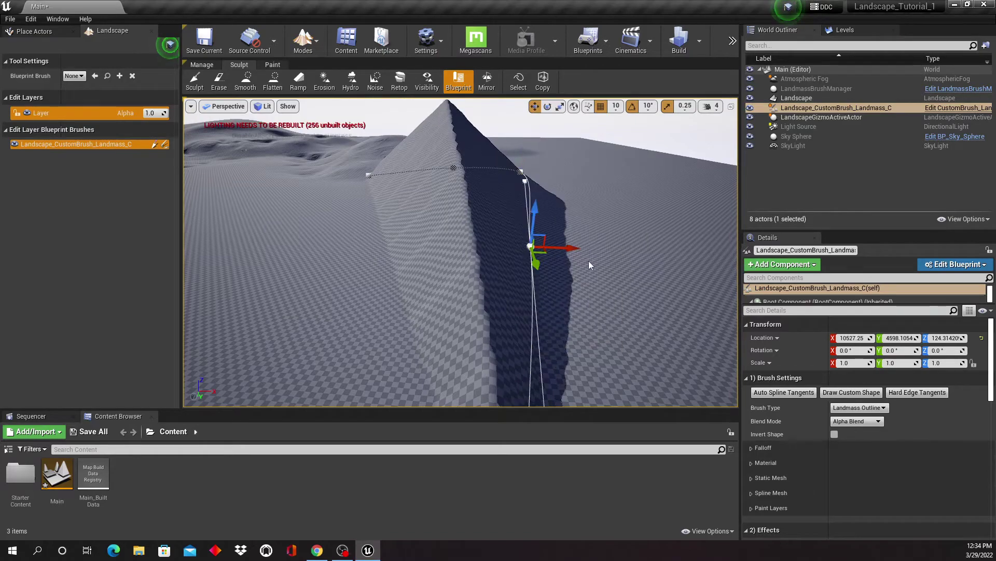
left_click_drag(566, 247, 634, 261)
right_click_drag(604, 266, 684, 268)
key("a")
right_click_drag(535, 281, 558, 283)
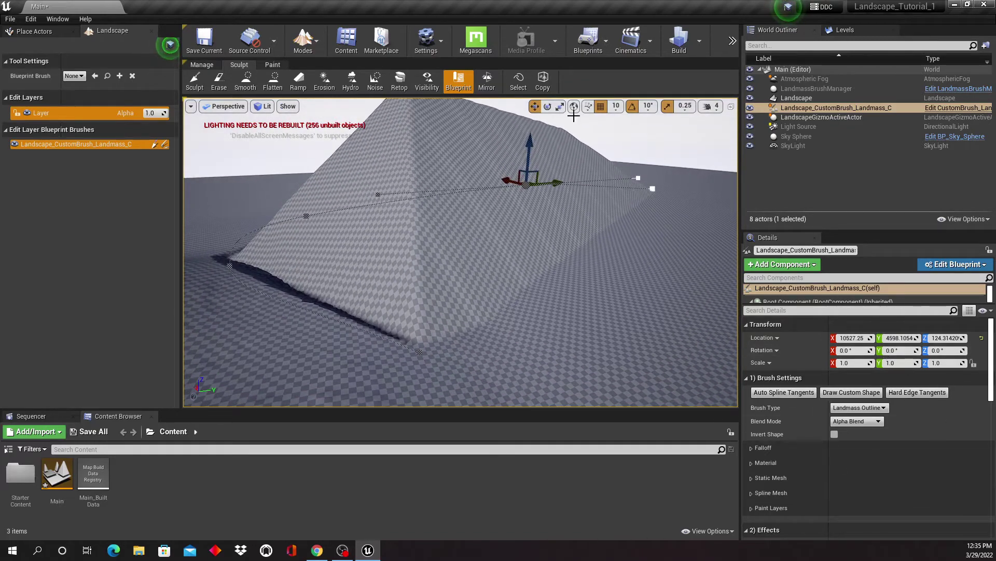
right_click_drag(576, 294, 574, 286)
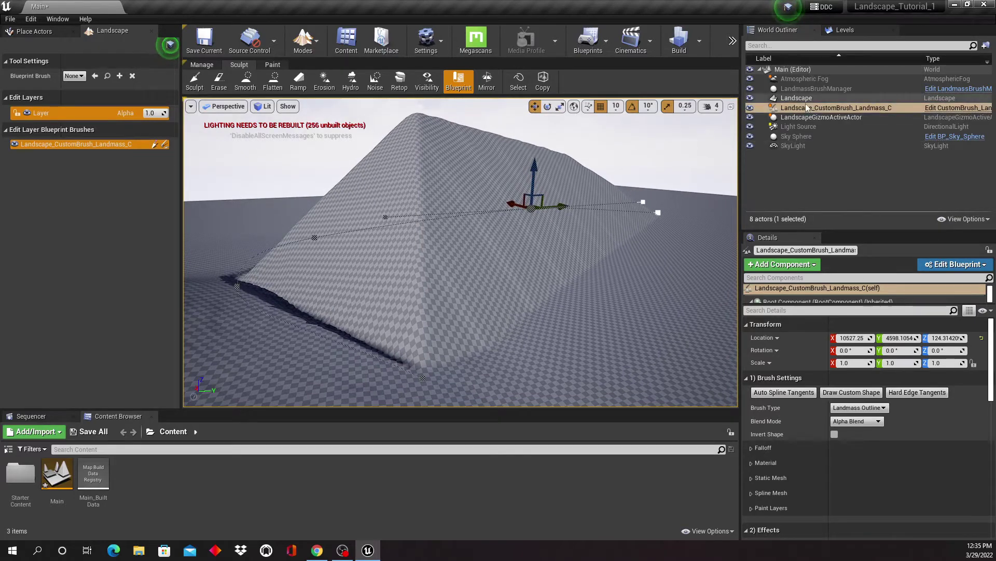
Enlarge the landmass brush's details area and expand its Curl Noise effect settings
left_click(869, 292)
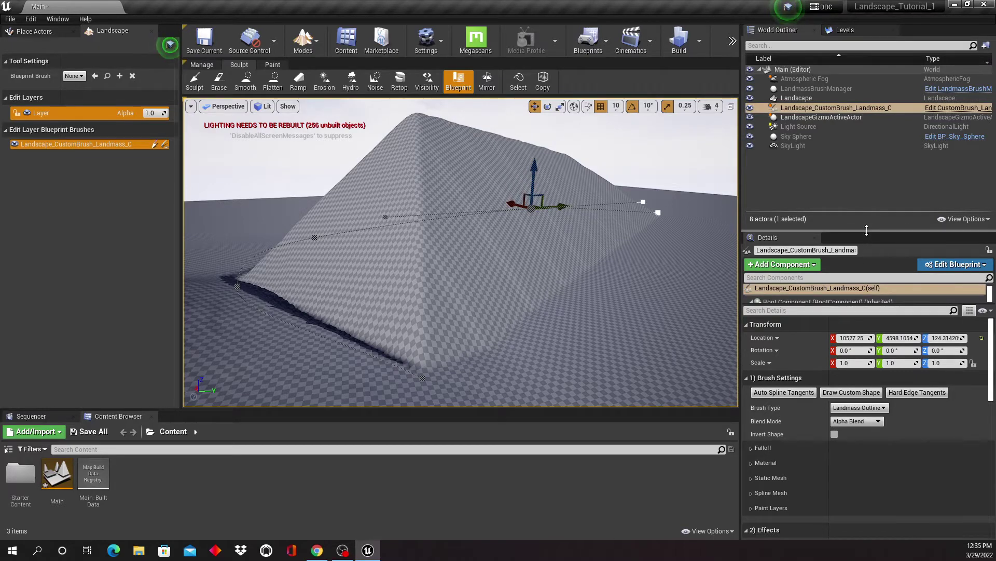
left_click_drag(866, 230, 866, 156)
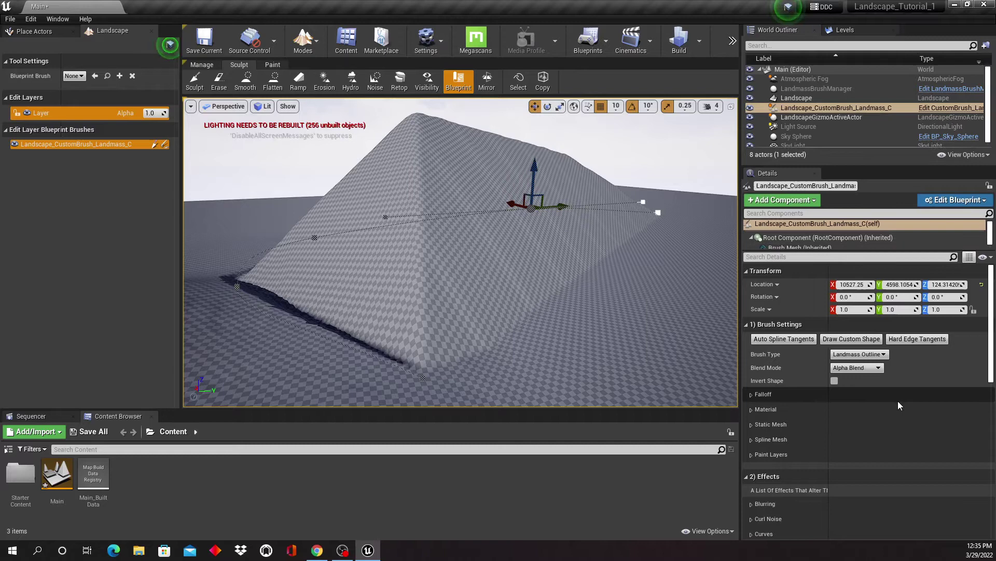
scroll(808, 451, "down", 4)
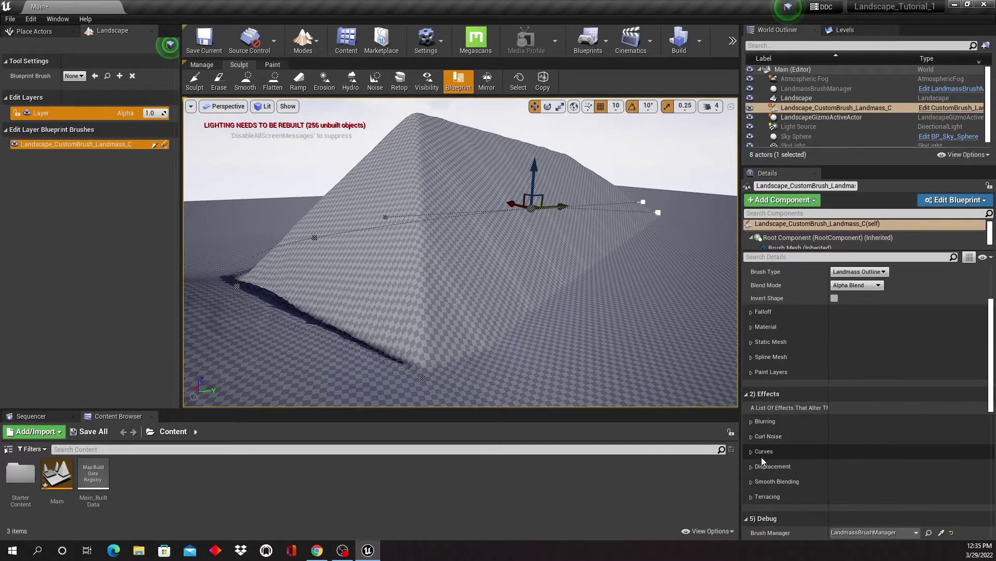
left_click(750, 436)
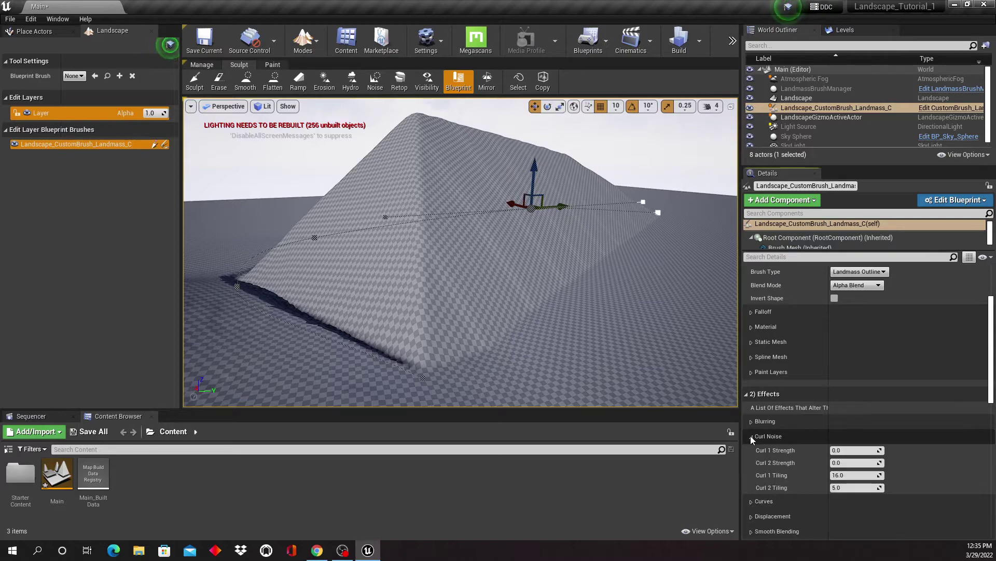
Set the landmass brush's Curl 1 Strength to 0.609524 and inspect the distorted ridges from above
right_click_drag(634, 362, 613, 363)
key("s")
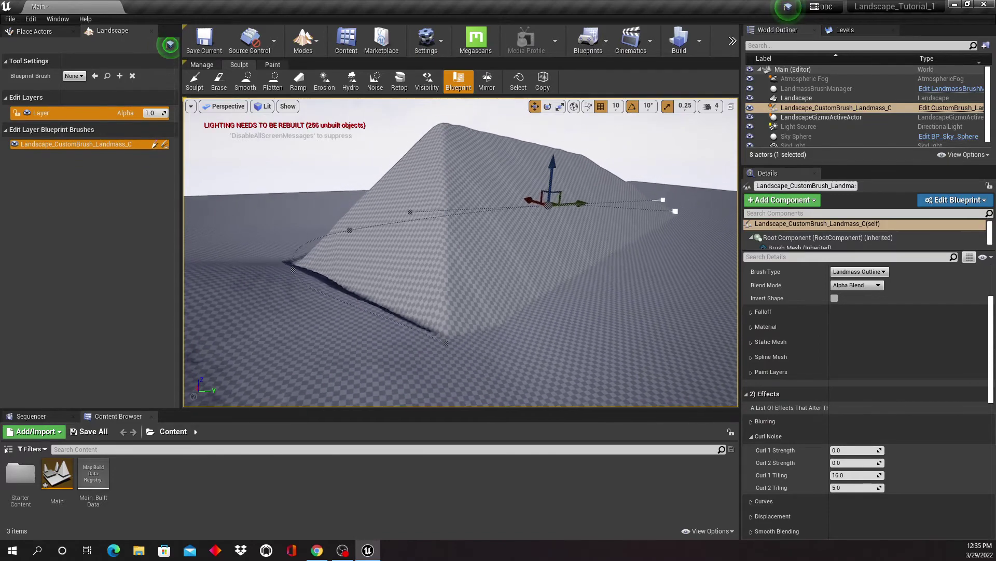
right_click_drag(608, 358, 598, 348)
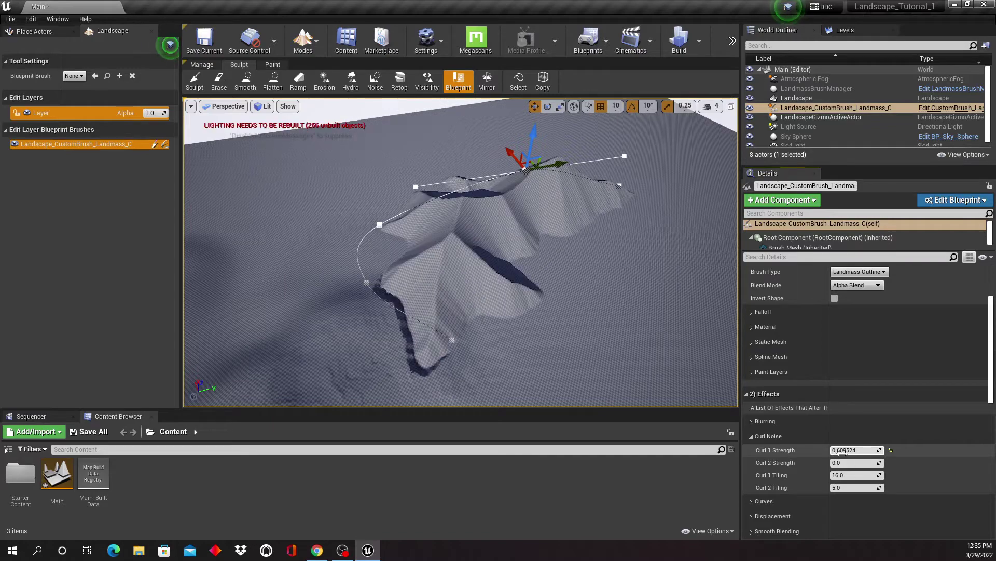
right_click_drag(605, 326, 522, 261)
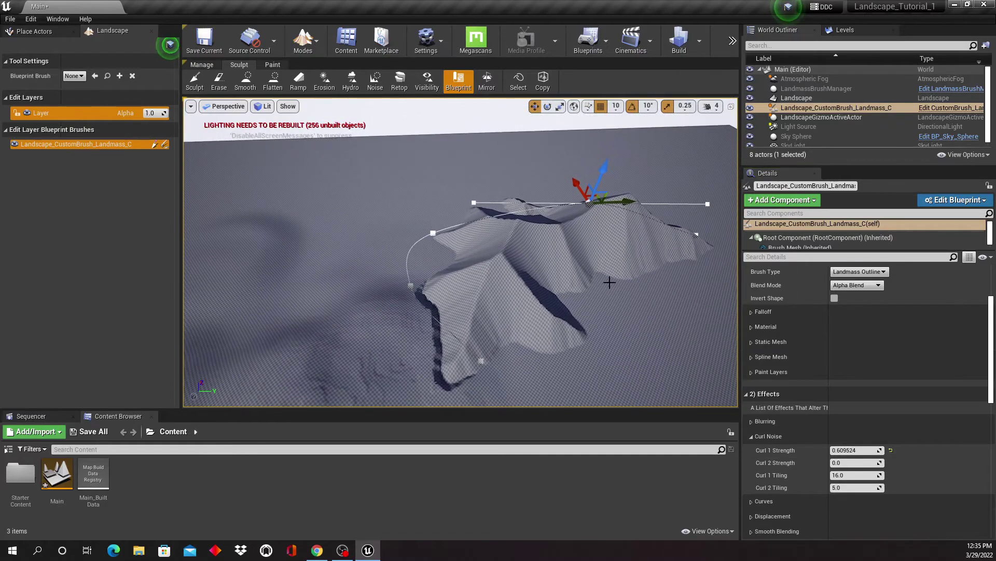
right_click_drag(609, 282, 602, 282)
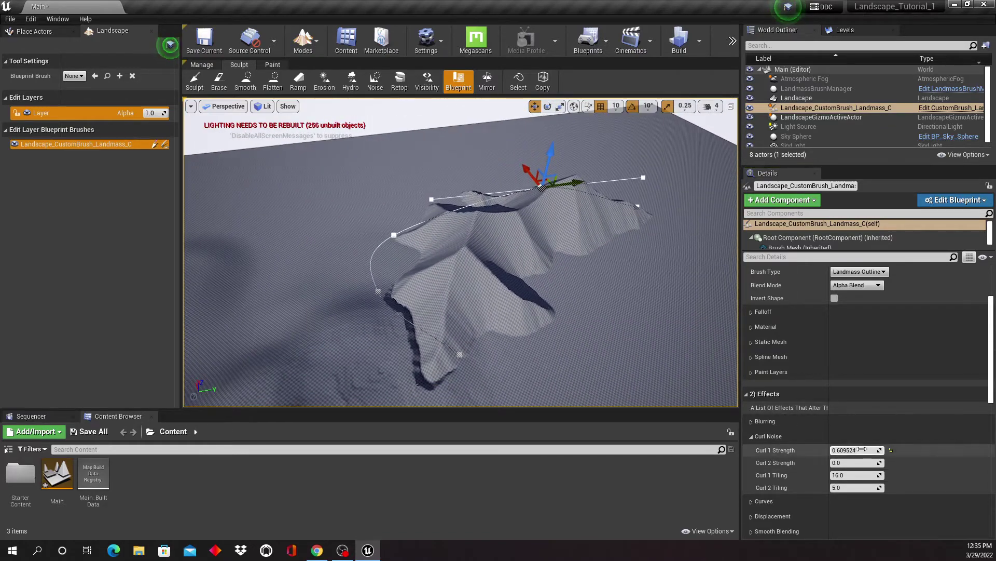
right_click_drag(690, 363, 679, 363)
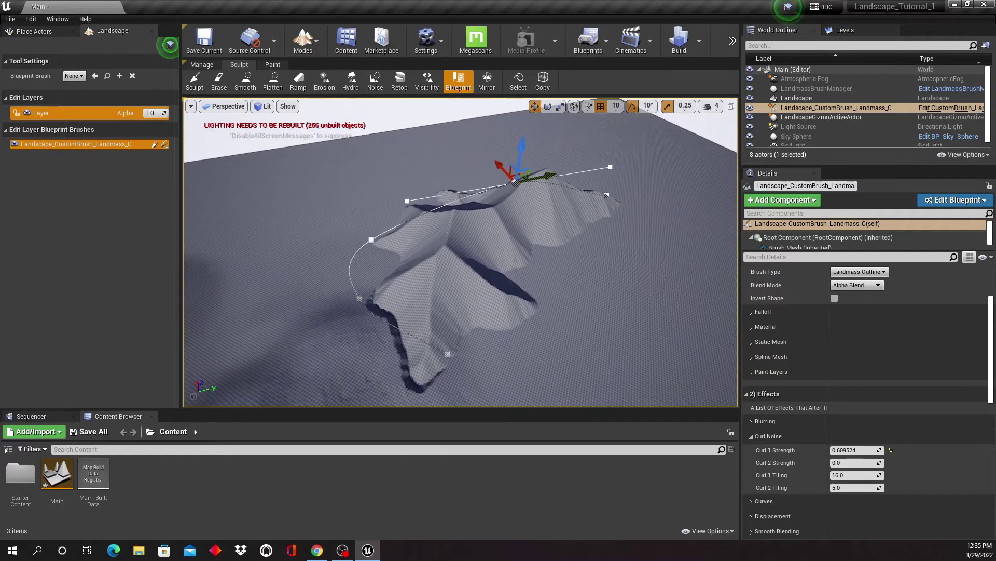
right_click_drag(643, 323, 640, 323)
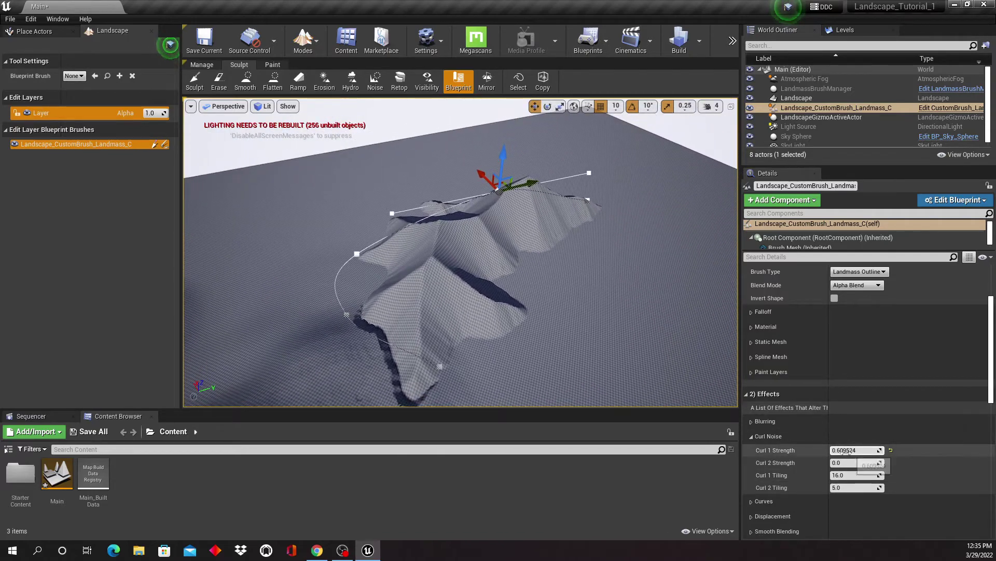
Try stronger curl noise on the landmass by raising Curl 1 Strength to 1.446229 and 1.57502
left_click_drag(847, 450, 862, 450)
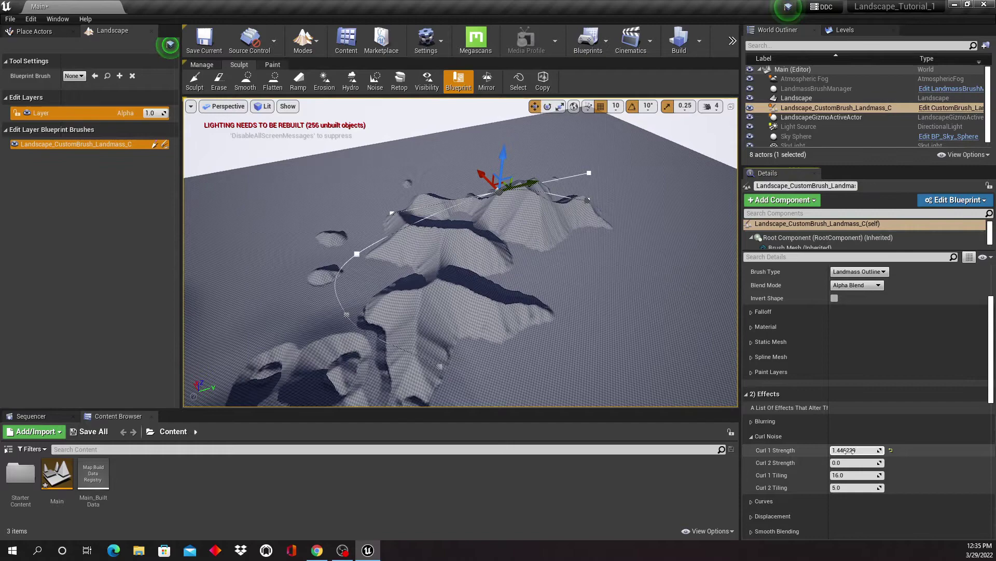
right_click_drag(574, 350, 548, 358)
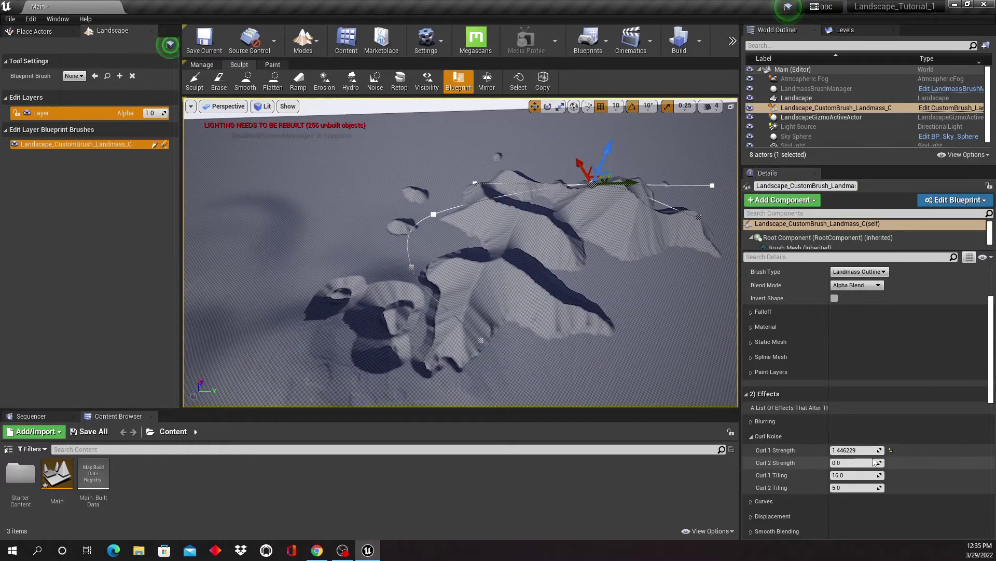
left_click_drag(851, 450, 854, 450)
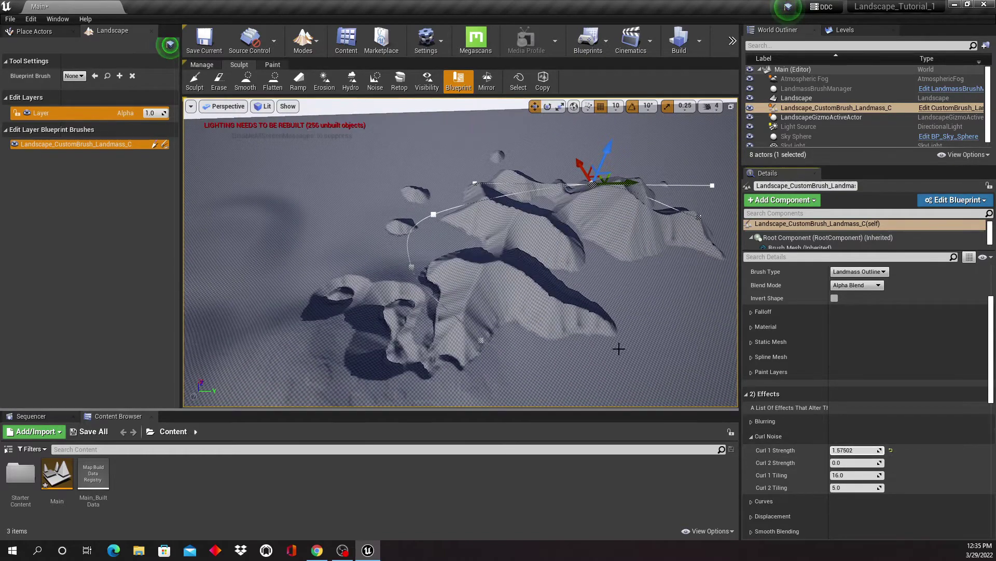
right_click_drag(619, 347, 568, 349)
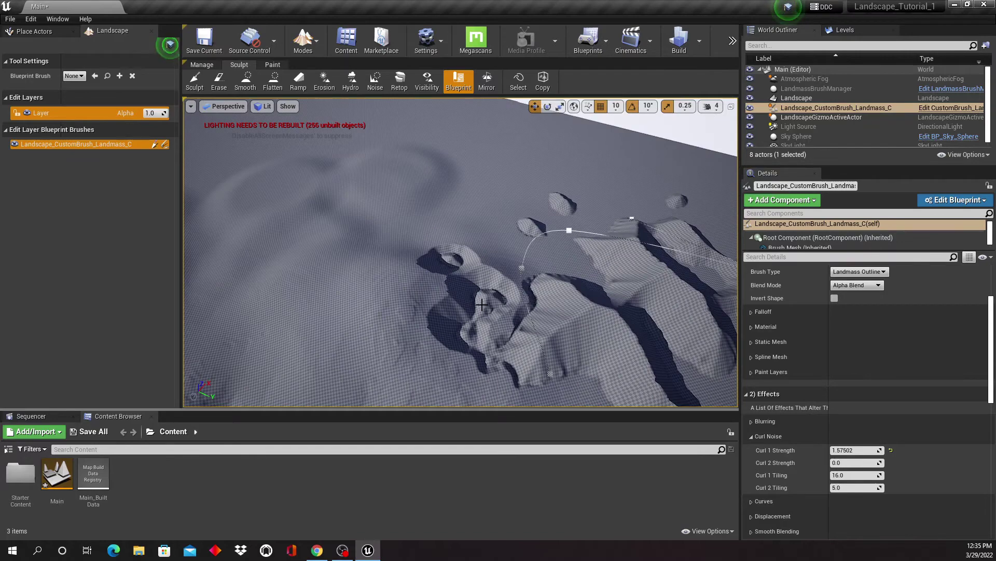
right_click_drag(482, 305, 442, 304)
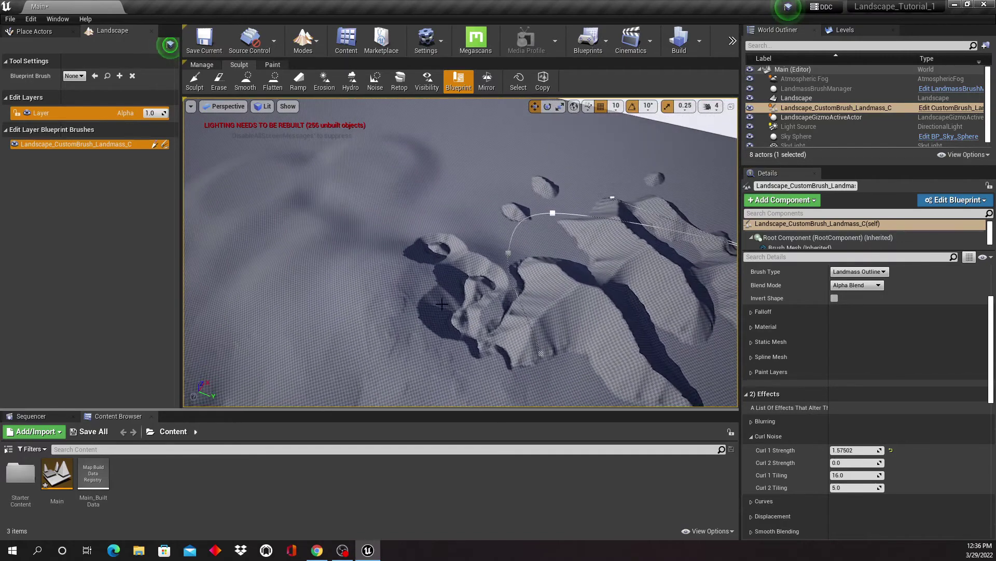
right_click_drag(334, 305, 396, 276)
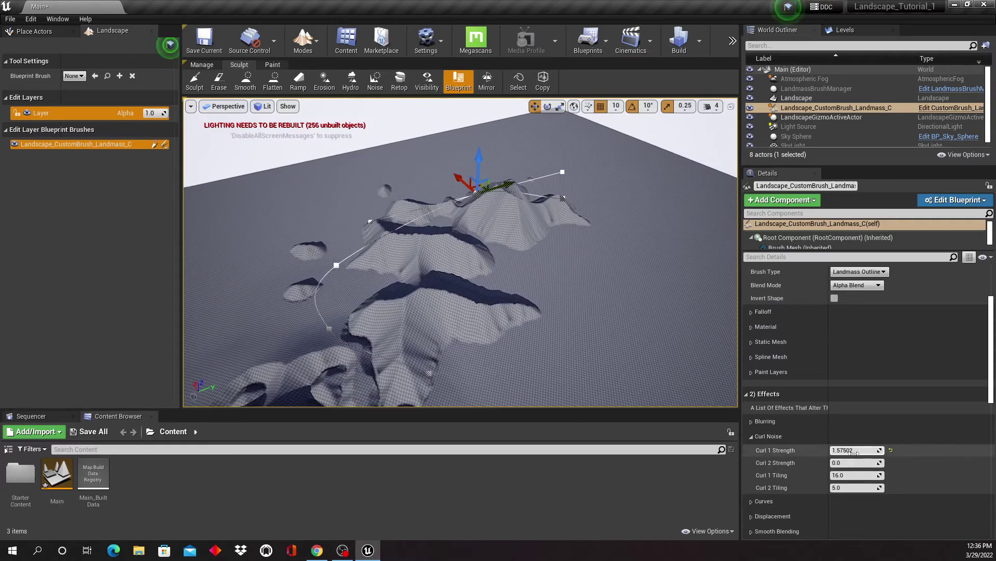
Try Curl 1 Strength at 1.287806 and 1.104982, and settle on 1.334447 for the landmass brush
left_click_drag(857, 450, 848, 450)
right_click_drag(702, 363, 684, 371)
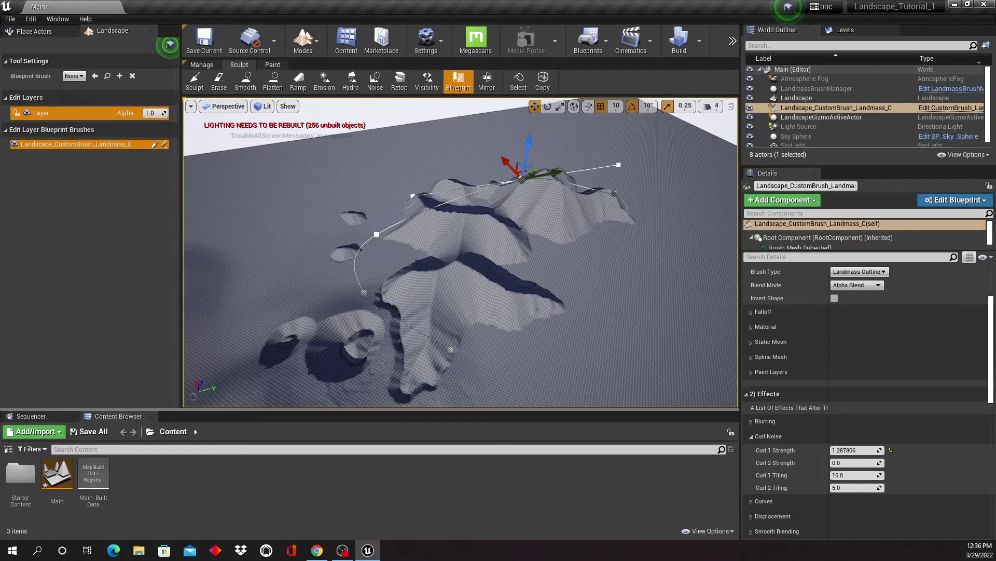
left_click_drag(864, 451, 857, 451)
right_click_drag(682, 375, 672, 373)
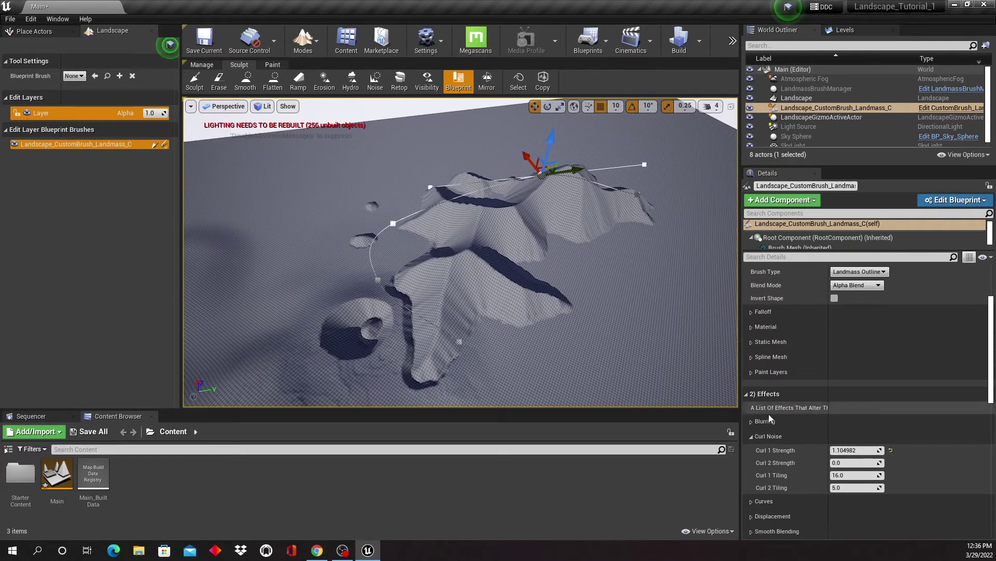
left_click_drag(848, 450, 852, 450)
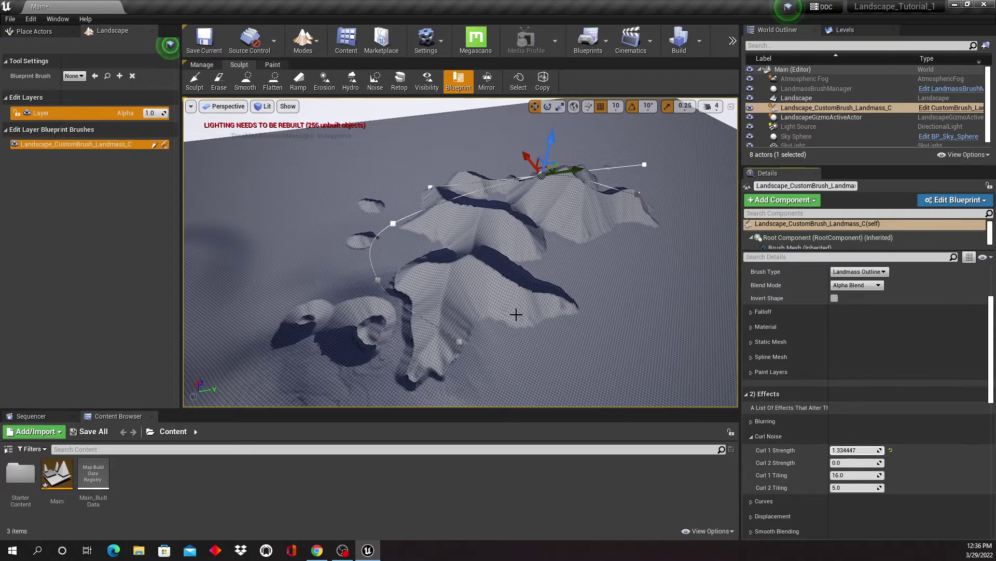
right_click_drag(507, 300, 501, 299)
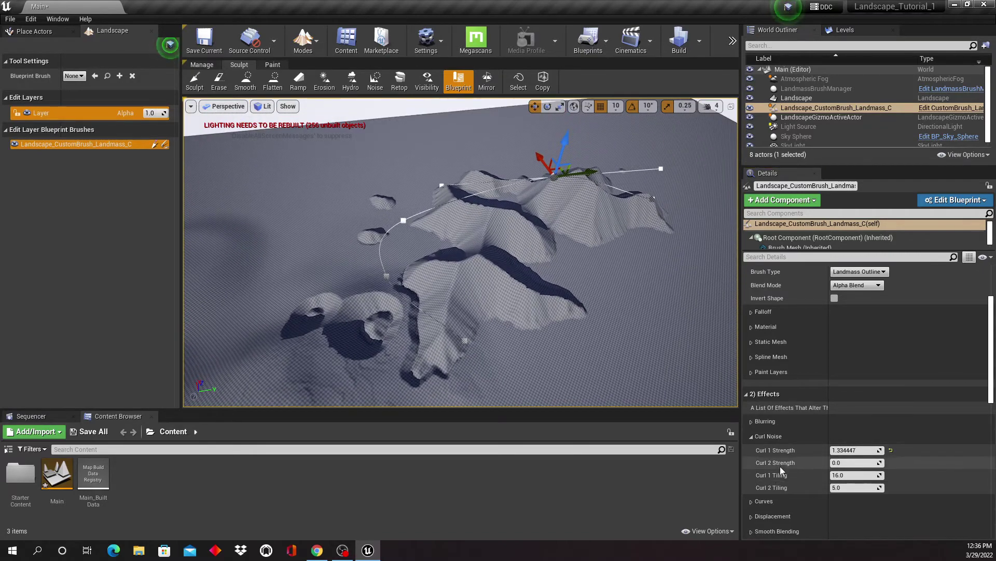
Set the landmass brush's Curl 2 Strength to 0.228572 and check the reshaped ridges
left_click_drag(837, 463, 848, 464)
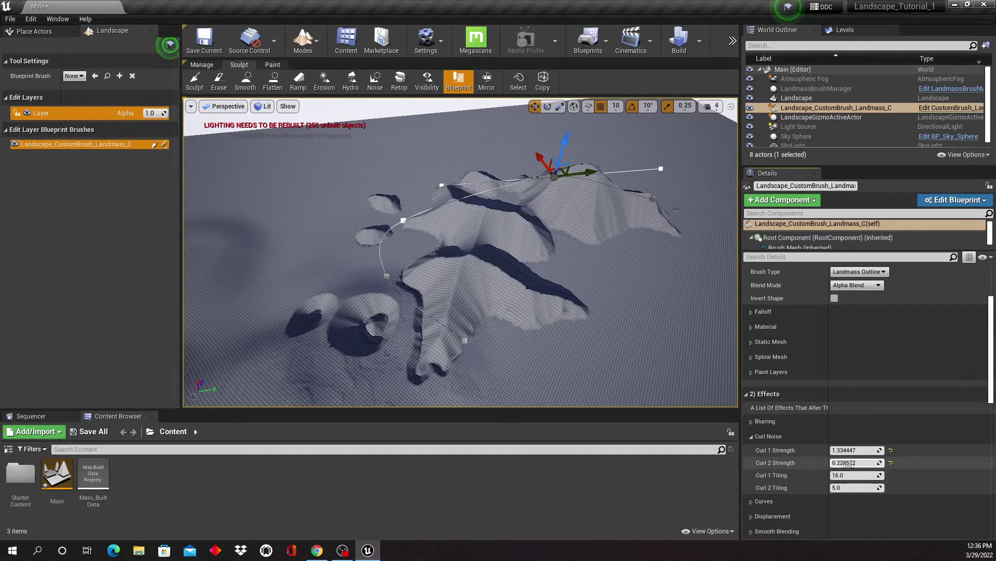
right_click_drag(675, 327, 675, 325)
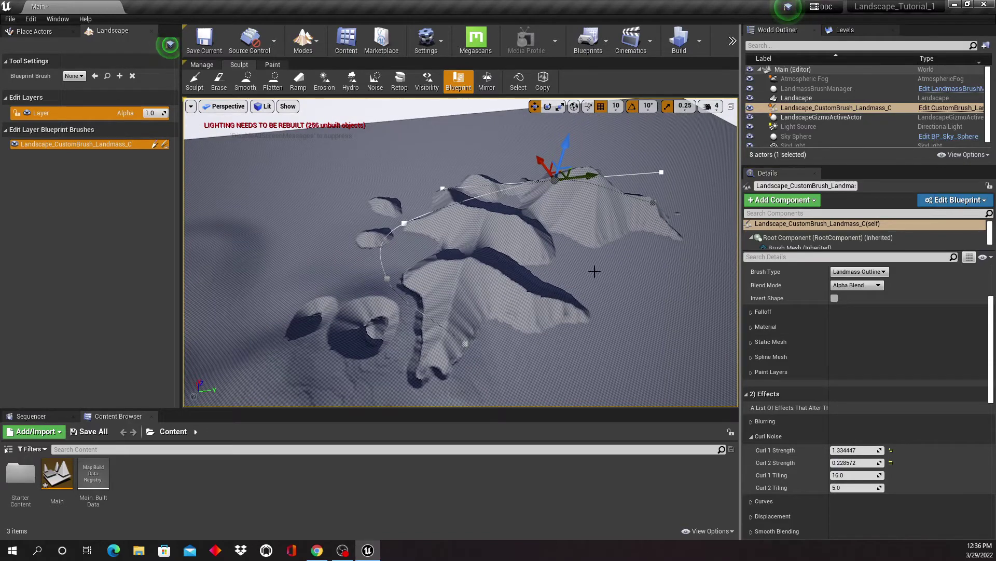
right_click_drag(494, 274, 493, 272)
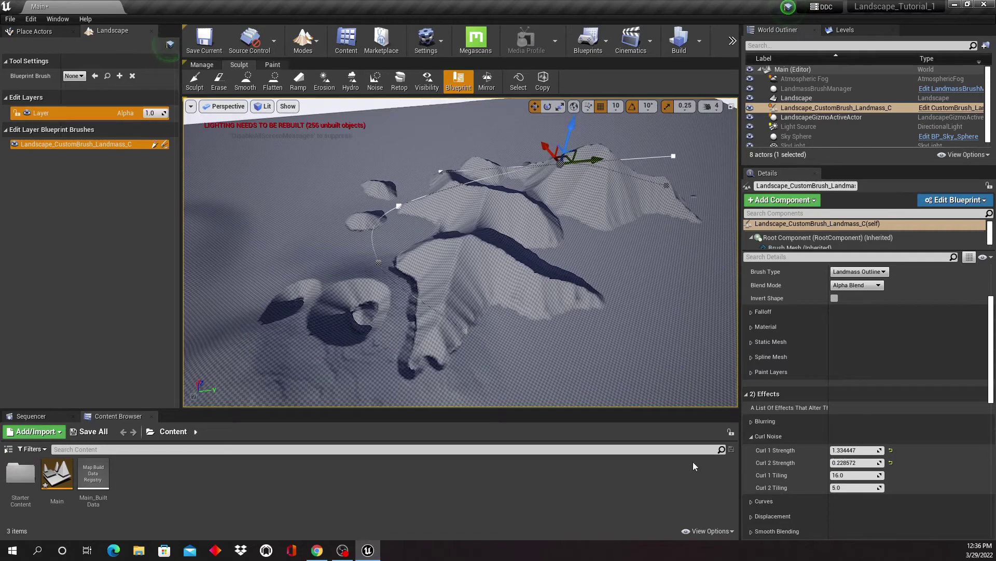
Expand the brush's Blurring settings, toggle Blur Shape, try a Blur Size of 2 and restore it to 1
left_click(752, 421)
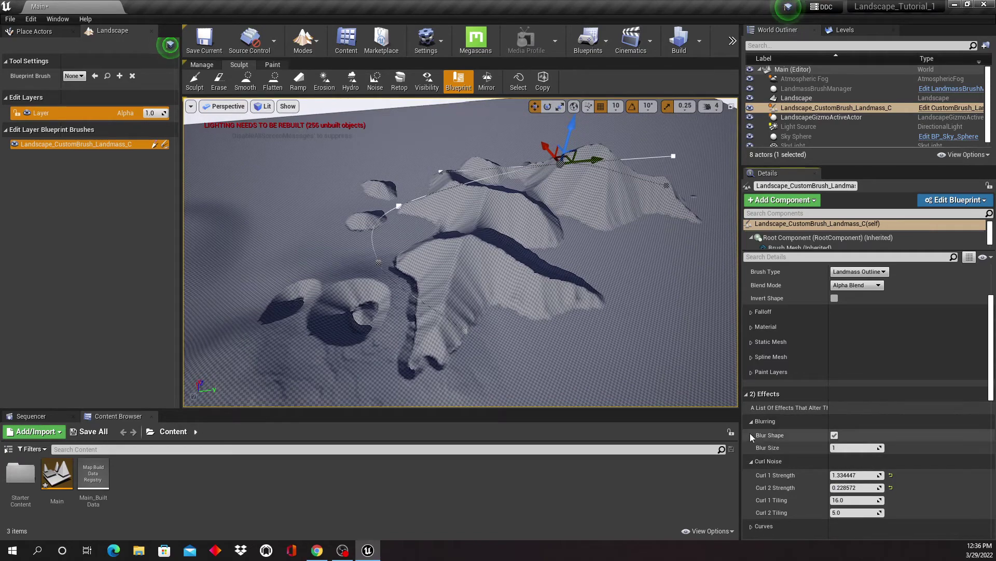
left_click(835, 436)
left_click(835, 436)
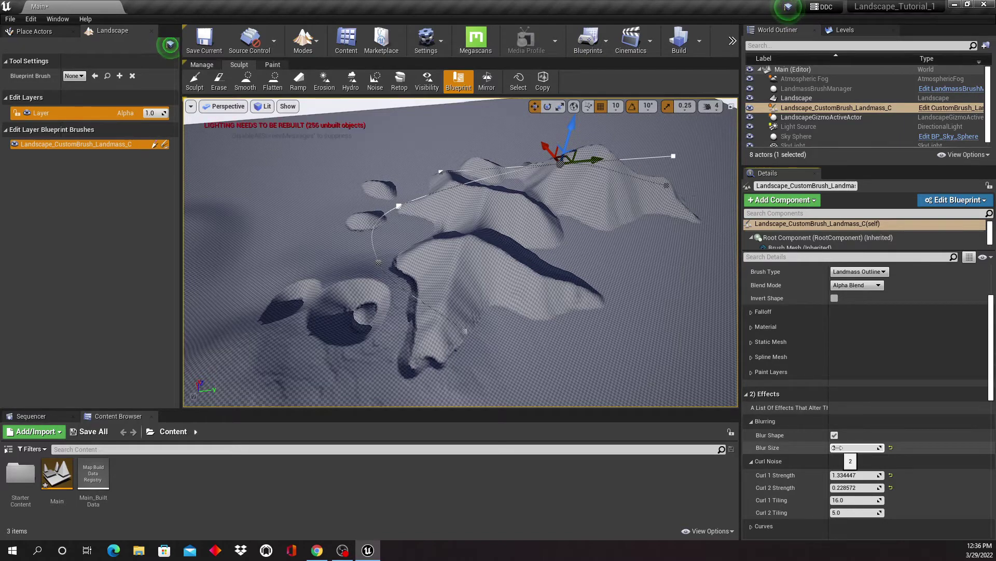
type("1")
key("Return")
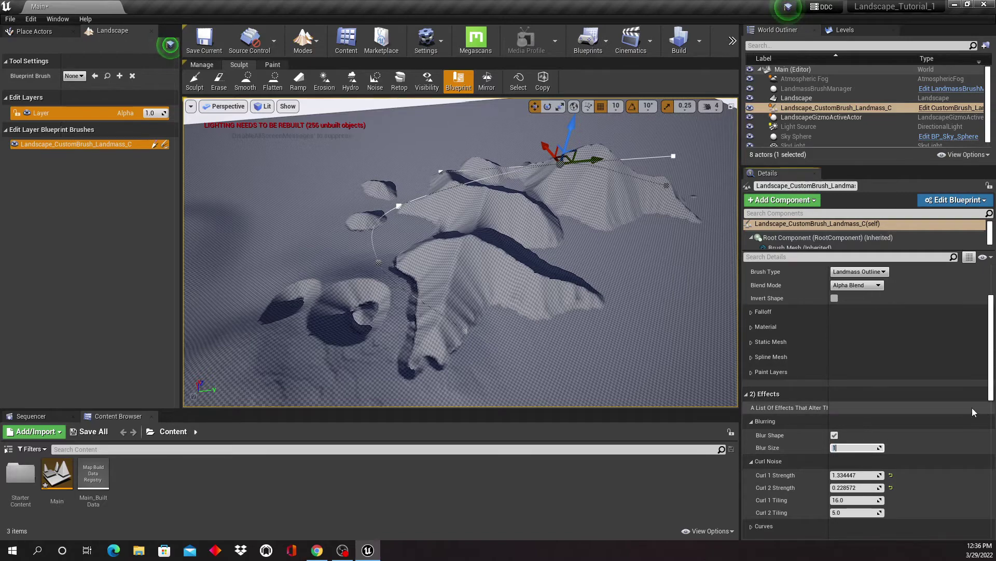
Expand the Displacement settings among the landmass brush's effects
scroll(865, 402, "down", 3)
scroll(865, 403, "down", 5)
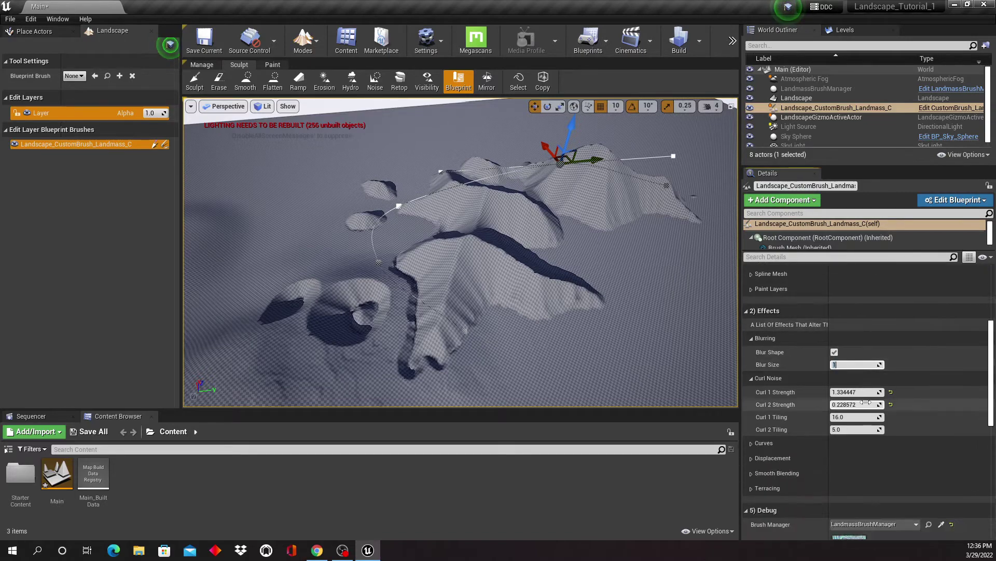
mouse_move(611, 370)
right_mouse_down()
mouse_move(609, 386)
mouse_move(610, 370)
right_mouse_up()
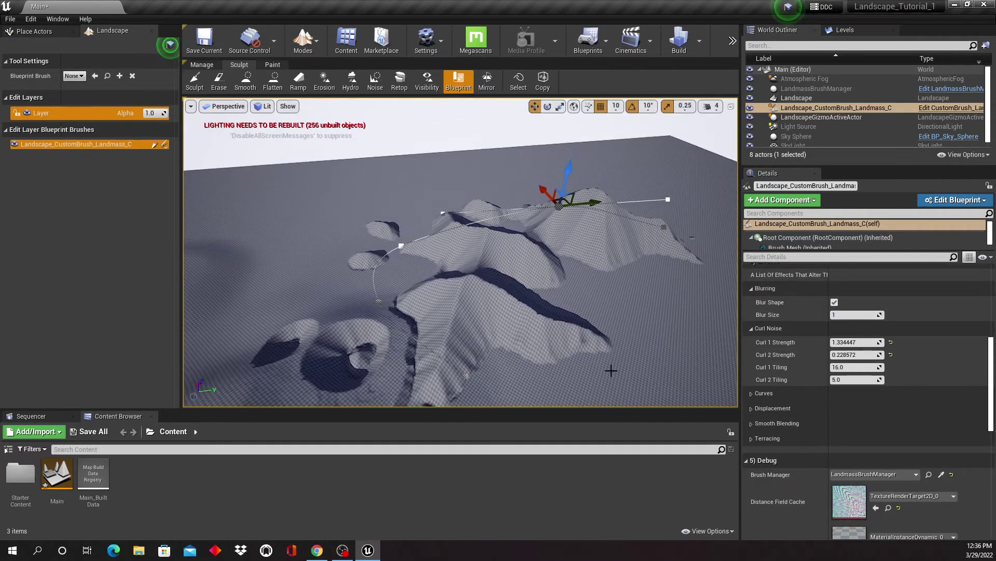
right_click_drag(568, 332, 567, 344)
right_click_drag(658, 357, 685, 342)
left_click(751, 409)
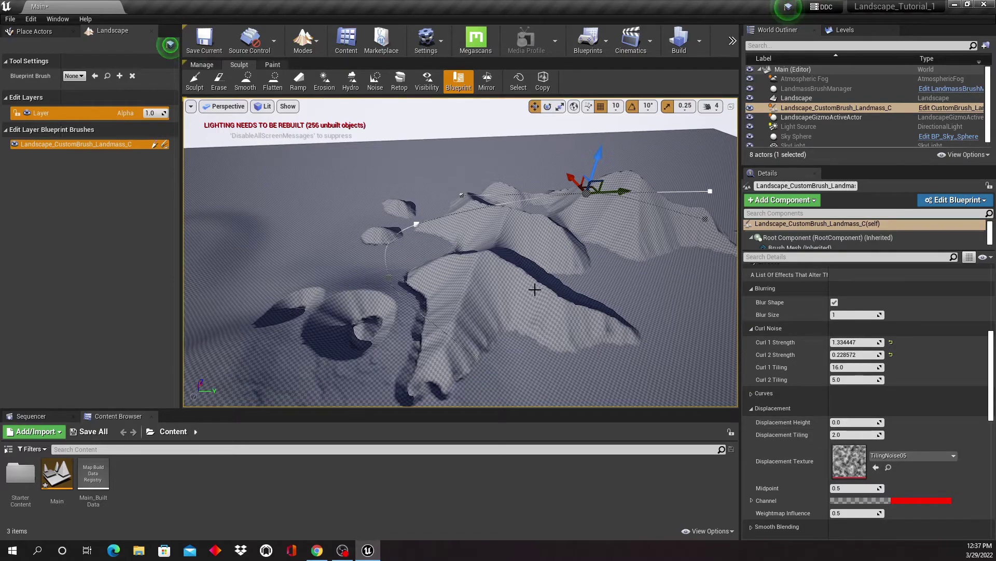
right_click_drag(533, 286, 556, 288)
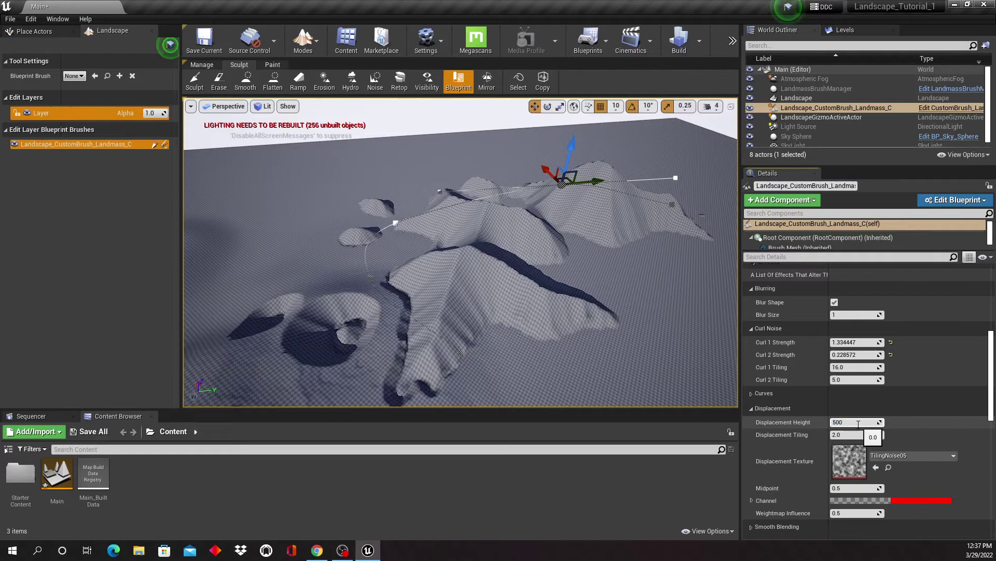
Try a Displacement Height of 500 on the landmass brush and inspect the ridges from a low angle
left_click(858, 424)
type("500")
key("Return")
mouse_move(520, 258)
right_mouse_down()
mouse_move(522, 288)
mouse_move(522, 224)
mouse_move(521, 259)
right_mouse_up()
key("w")
key("s")
key("w")
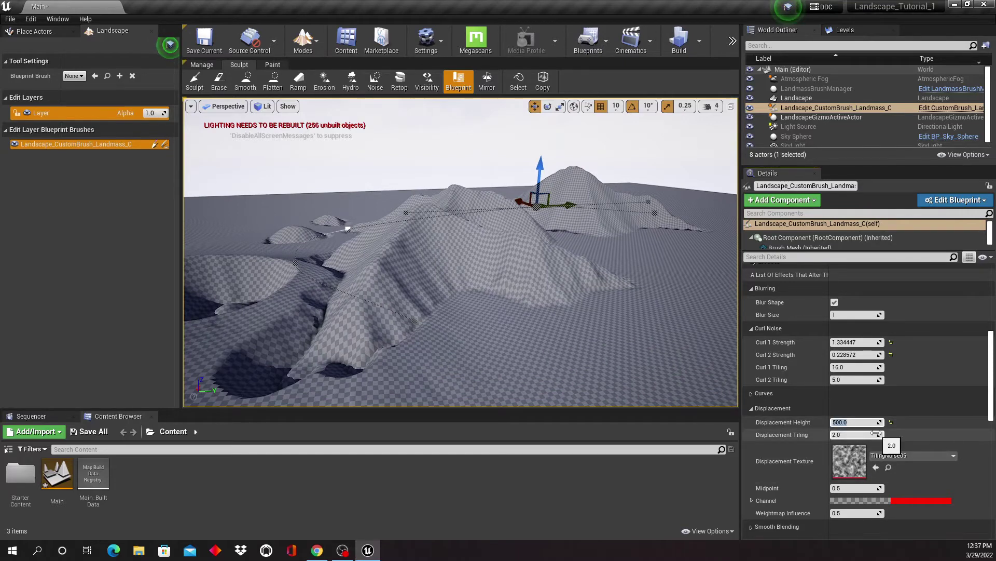
Try a Displacement Height of 1000 and inspect the ridge surface up close
key("Return")
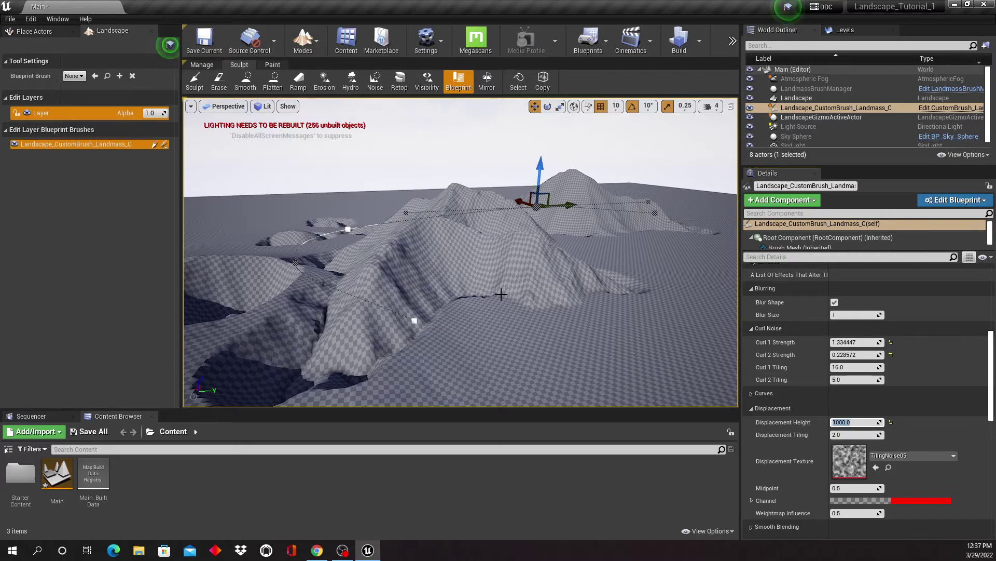
mouse_move(495, 306)
right_mouse_down()
mouse_move(513, 314)
mouse_move(487, 291)
right_mouse_up()
key("w")
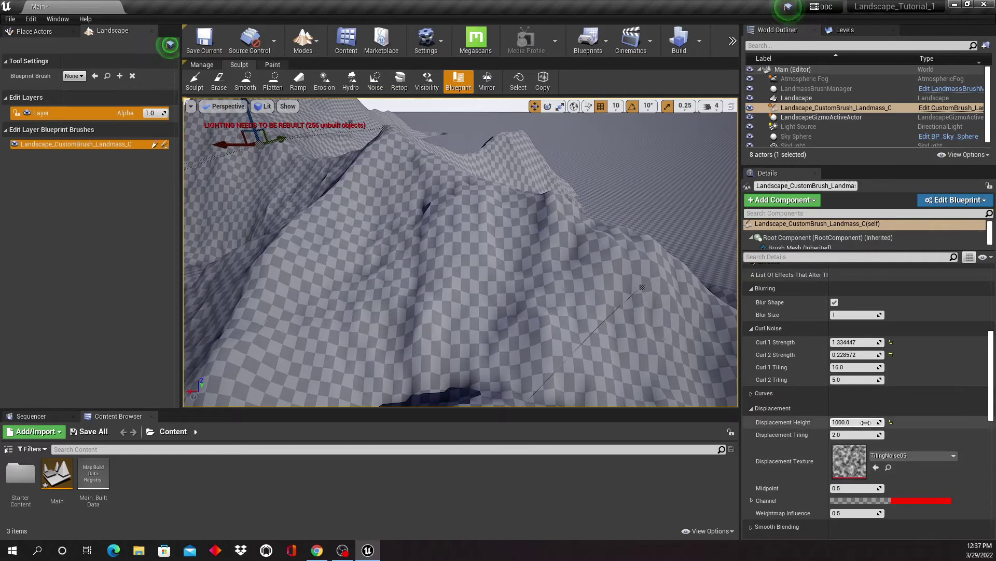
Try Displacement Heights of 10000, 5000 and 2000 on the landmass brush
type("10000")
key("Return")
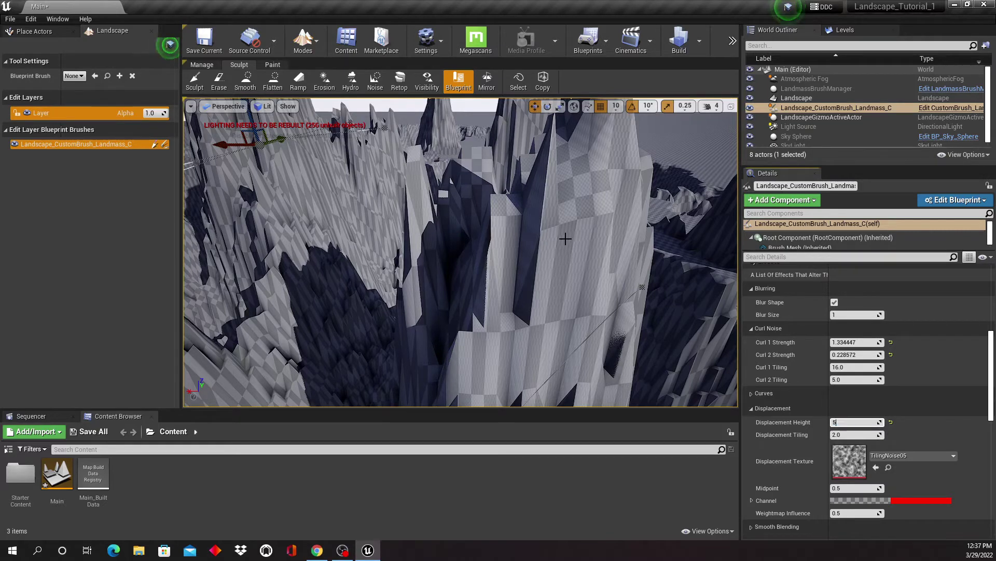
key("Return")
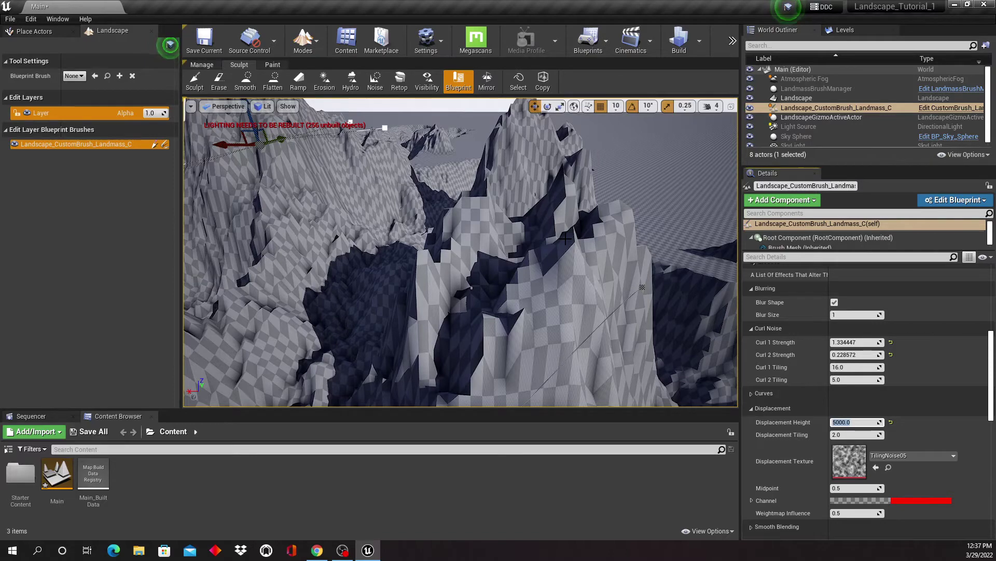
key("Return")
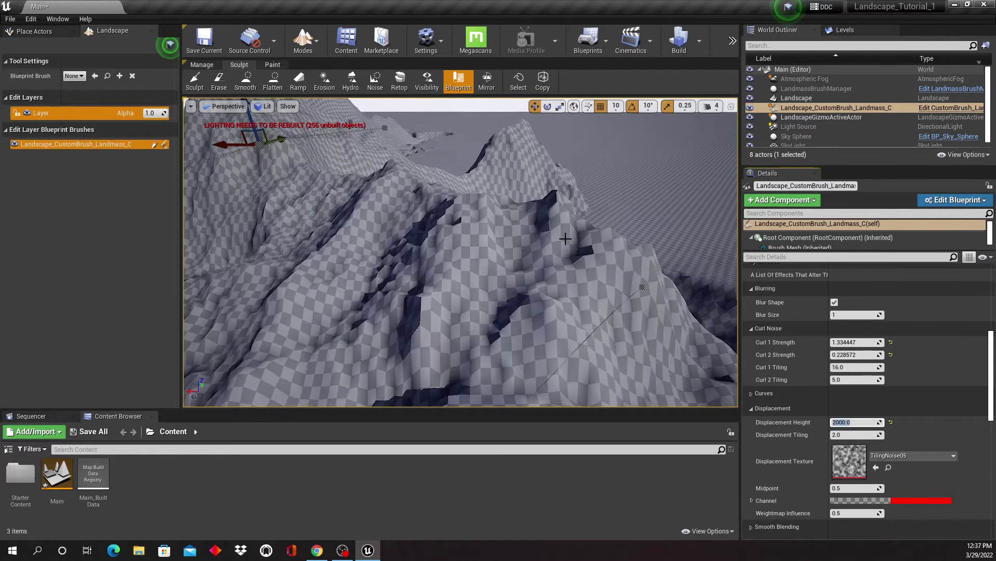
Set the landmass brush's Displacement Height to 1500 and inspect the ridges from several angles
mouse_move(467, 229)
right_mouse_down()
mouse_move(415, 241)
mouse_move(384, 236)
mouse_move(337, 200)
mouse_move(361, 223)
mouse_move(467, 229)
right_mouse_up()
left_click(856, 422)
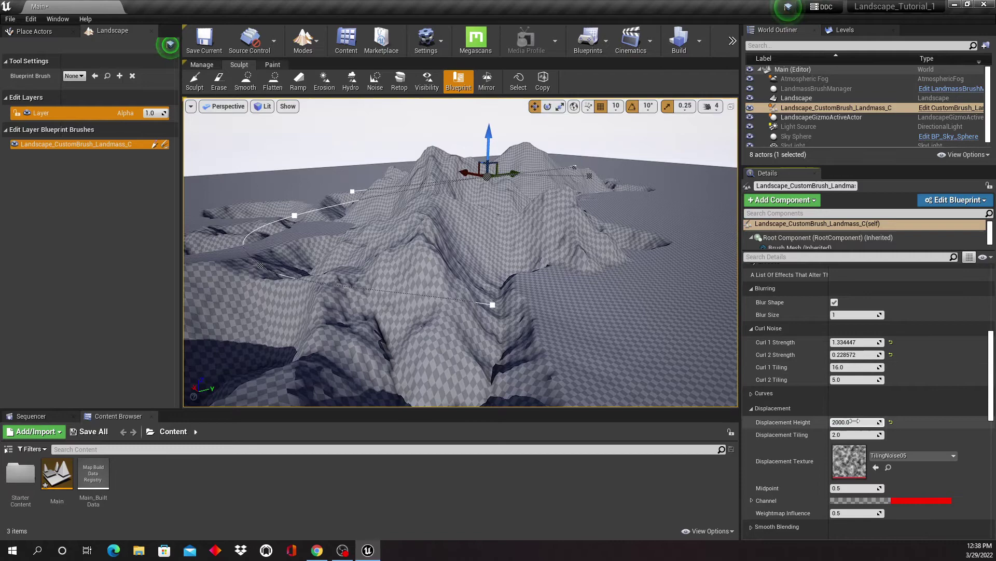
type("150")
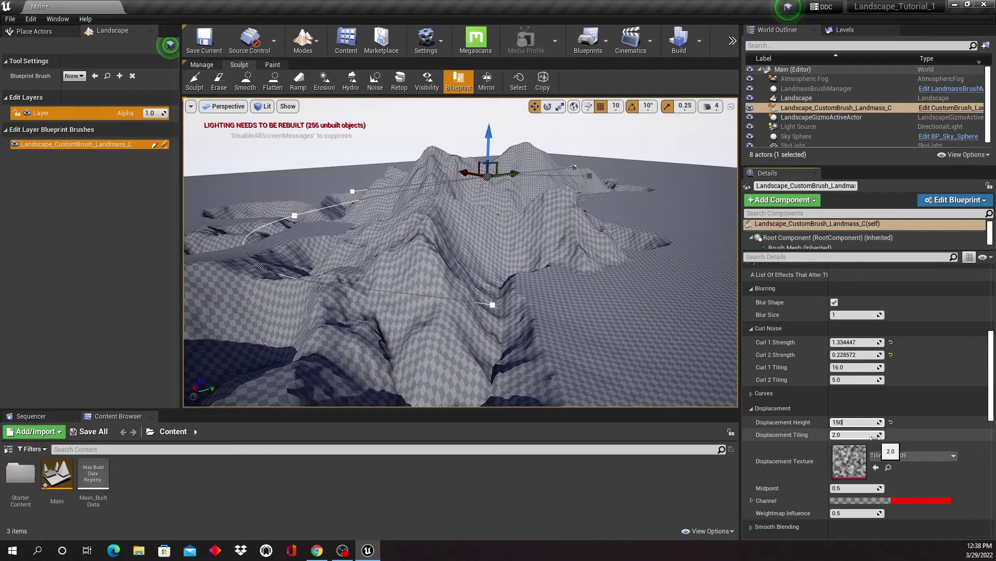
type("0")
key("Return")
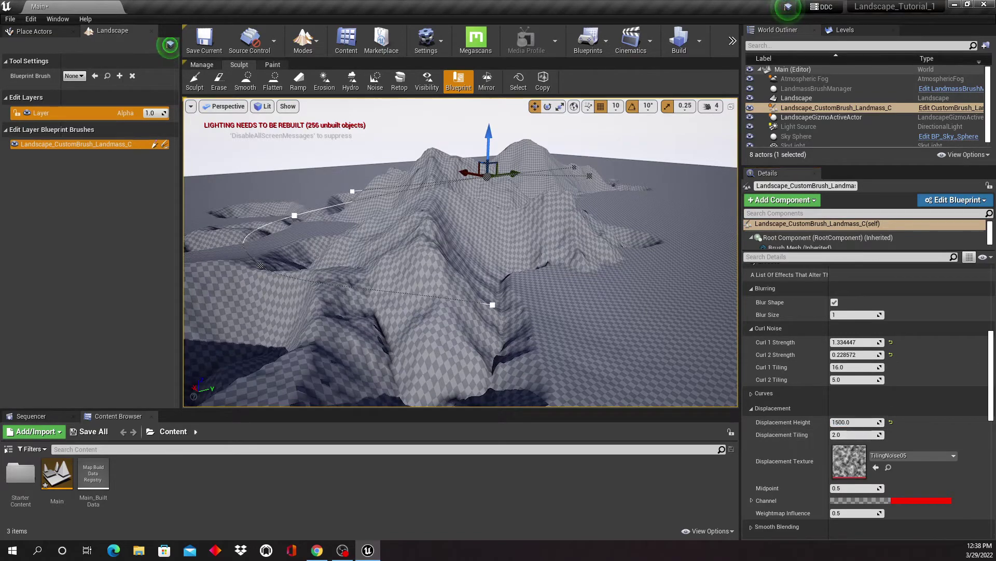
right_click_drag(461, 252, 409, 223)
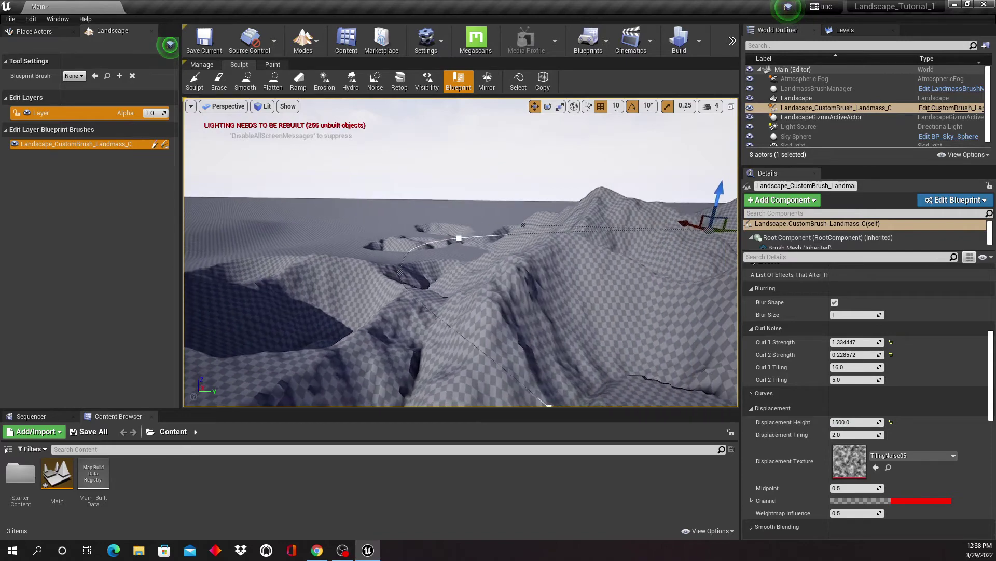
right_click_drag(532, 313, 481, 277)
right_click_drag(526, 247, 552, 242)
right_click_drag(573, 173, 481, 343)
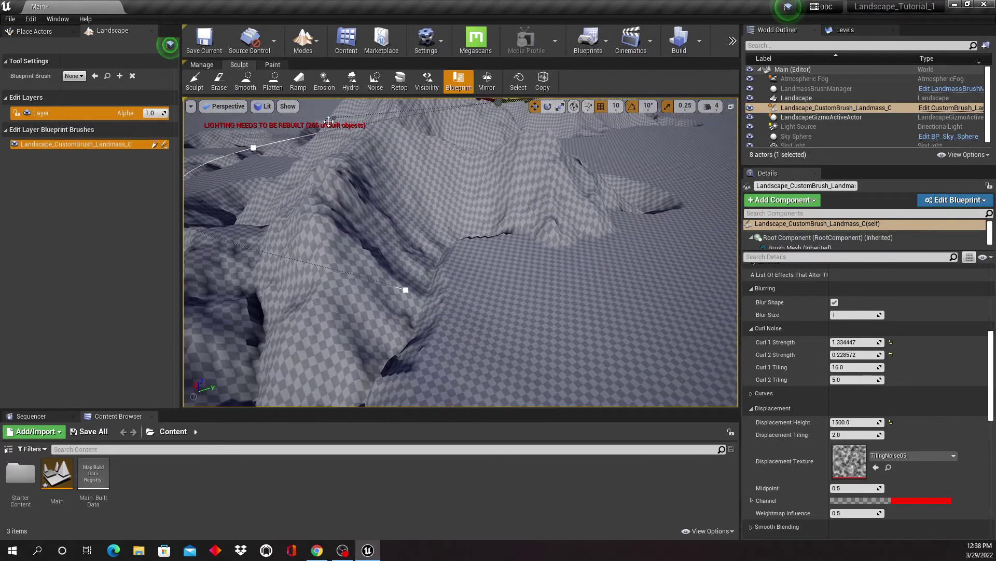
right_click_drag(300, 120, 300, 120)
right_click_drag(663, 291, 663, 291)
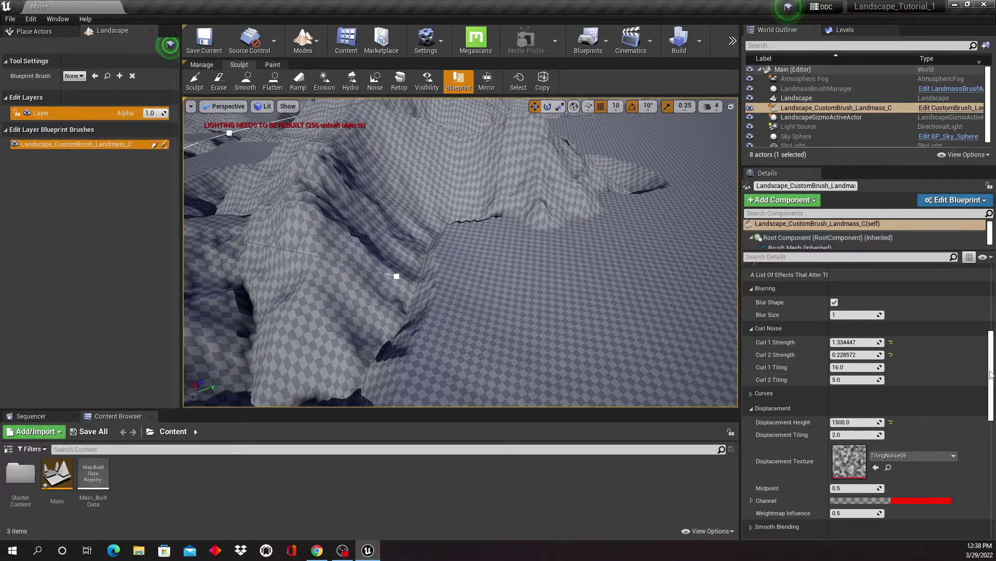
Expand the brush's Smooth Blending settings and examine where the ridges meet the flat ground
left_click_drag(990, 374, 991, 419)
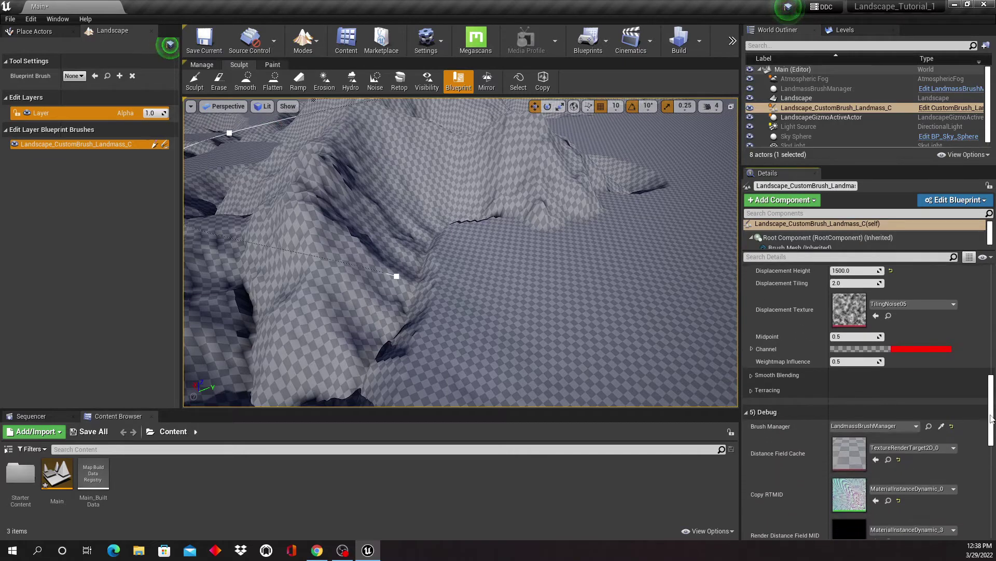
left_click(751, 376)
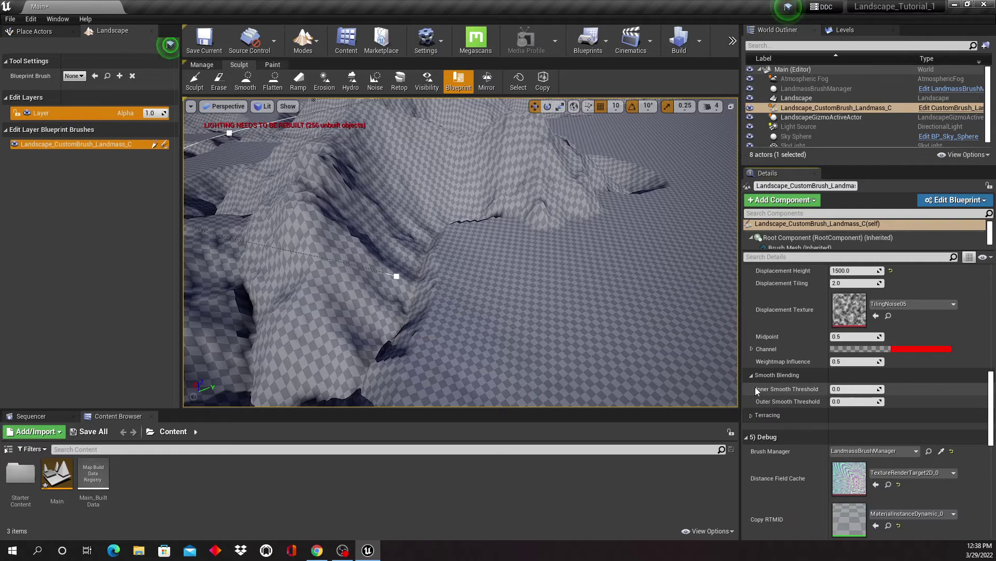
right_click_drag(599, 294, 588, 305)
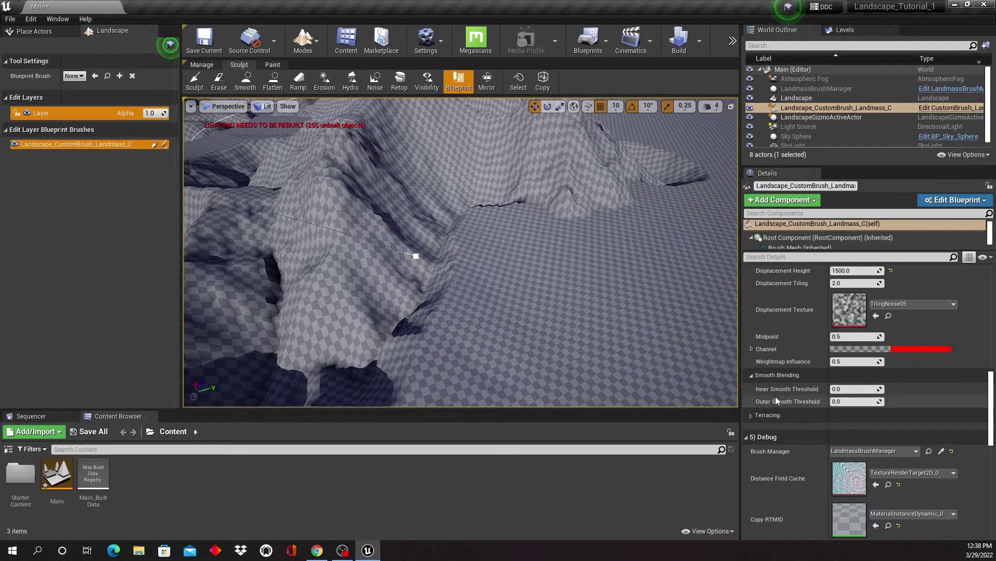
right_click_drag(561, 296, 543, 285)
Try Outer Smooth Threshold values of 10, 100 and 1000 on the landmass brush and check the blended base
left_click(843, 403)
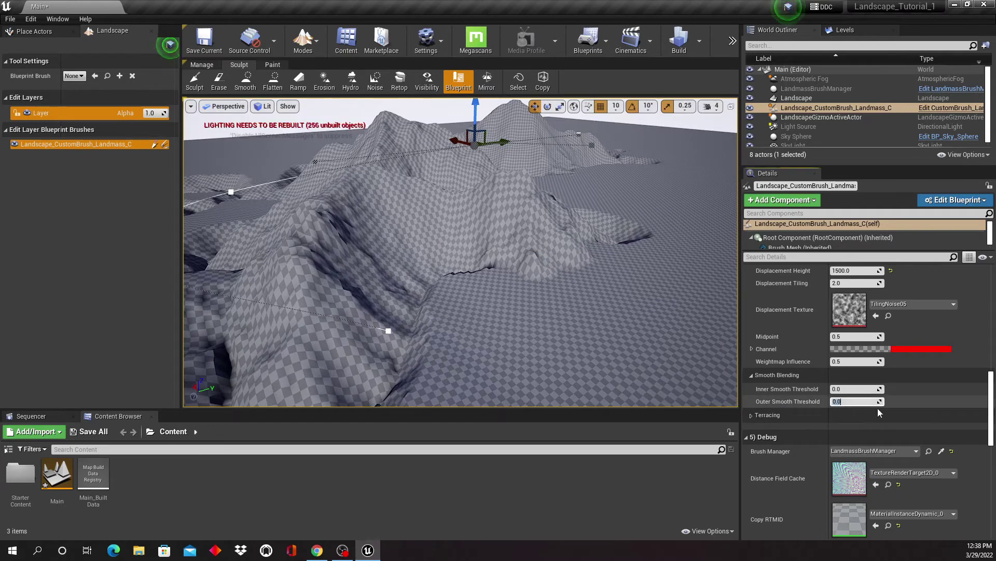
type("10")
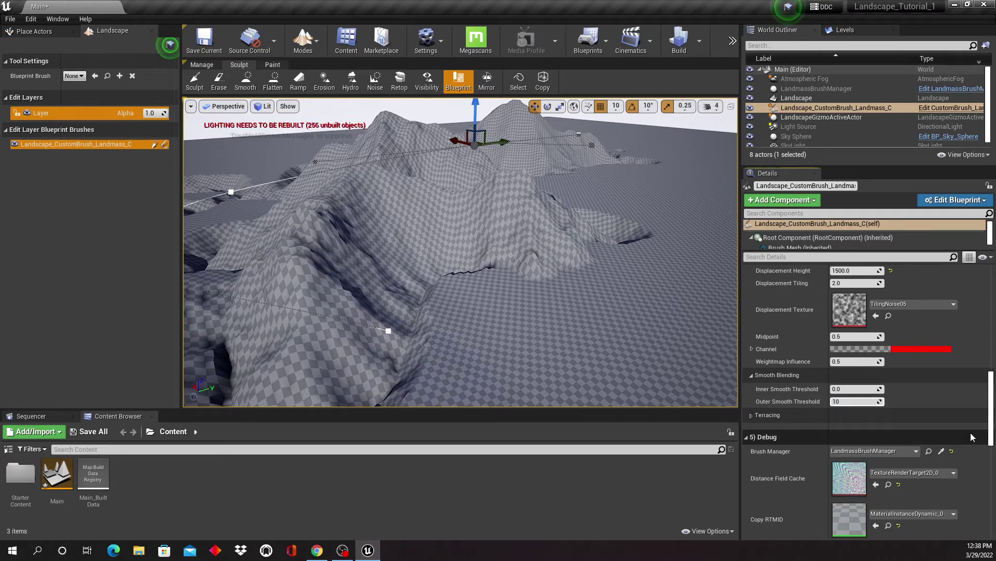
key("Return")
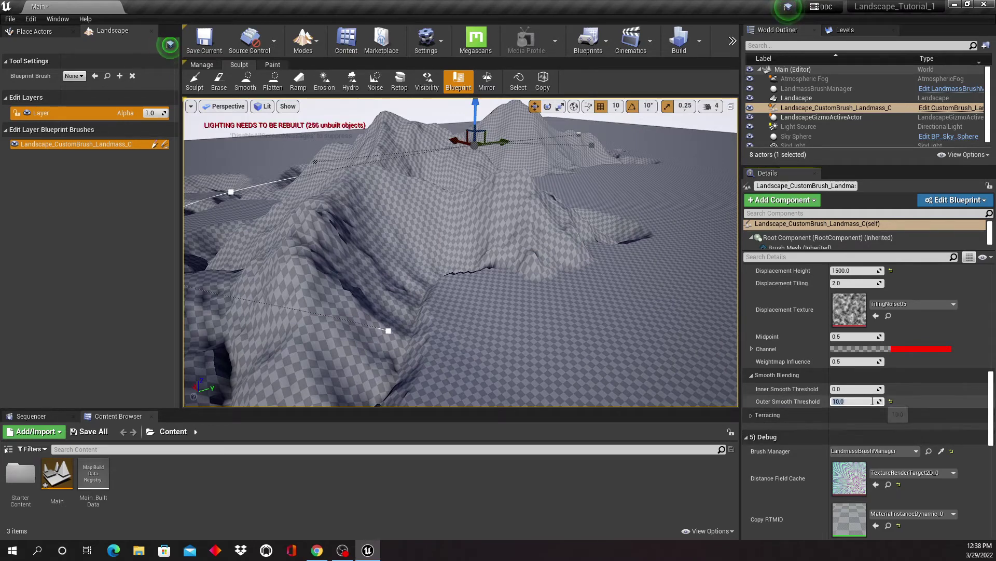
type("100")
key("Return")
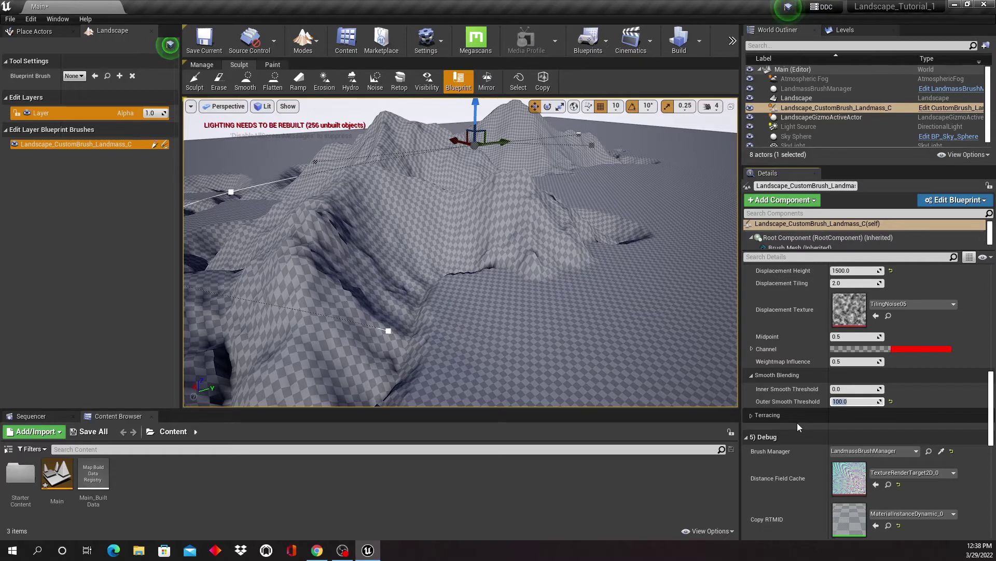
type("10")
key("Return")
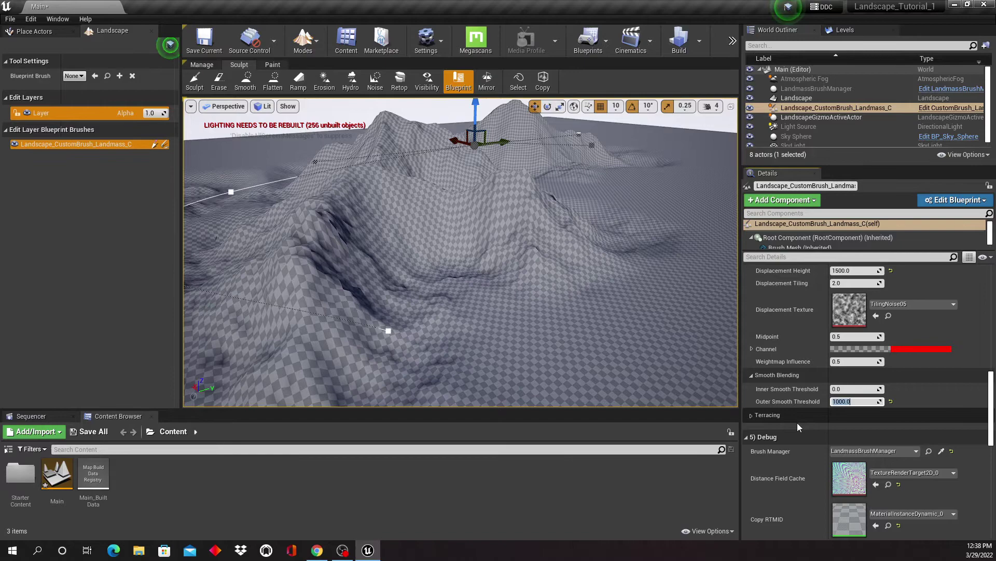
mouse_move(519, 311)
right_mouse_down()
mouse_move(523, 338)
mouse_move(525, 323)
right_mouse_up()
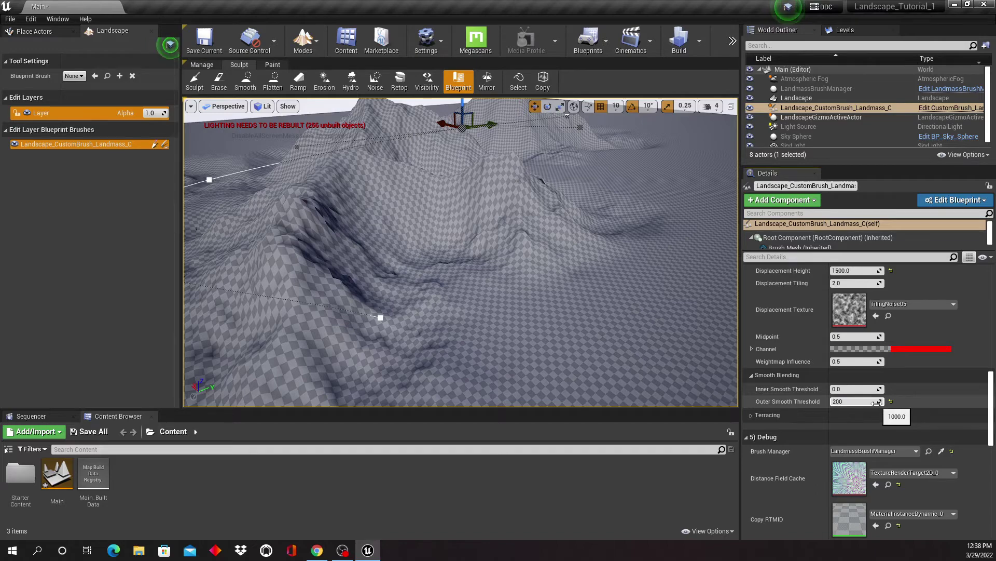
Set the landmass brush's Outer Smooth Threshold to 2000 and inspect the blended mountains from several viewpoints
key("Return")
mouse_move(571, 260)
right_mouse_down()
mouse_move(530, 270)
mouse_move(509, 252)
mouse_move(550, 265)
mouse_move(563, 262)
mouse_move(560, 252)
right_mouse_up()
key("s")
right_click_drag(465, 235, 528, 216)
key("w")
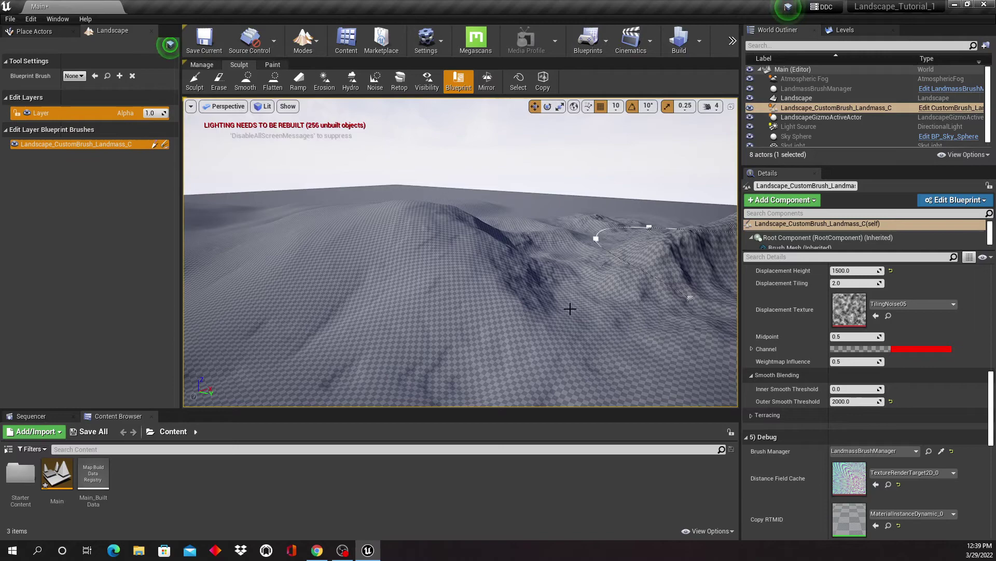
right_click_drag(528, 216, 587, 210)
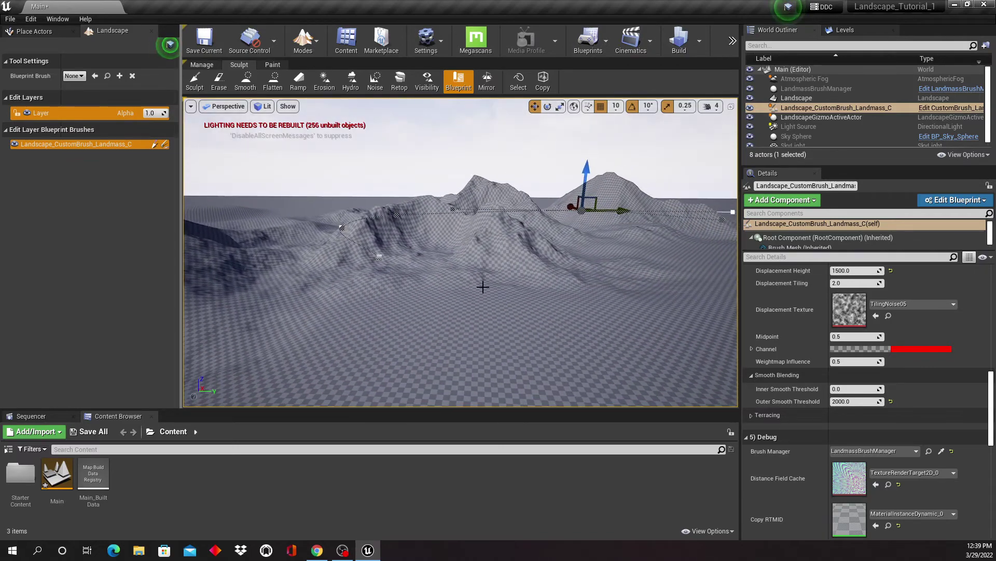
right_click_drag(483, 286, 506, 256)
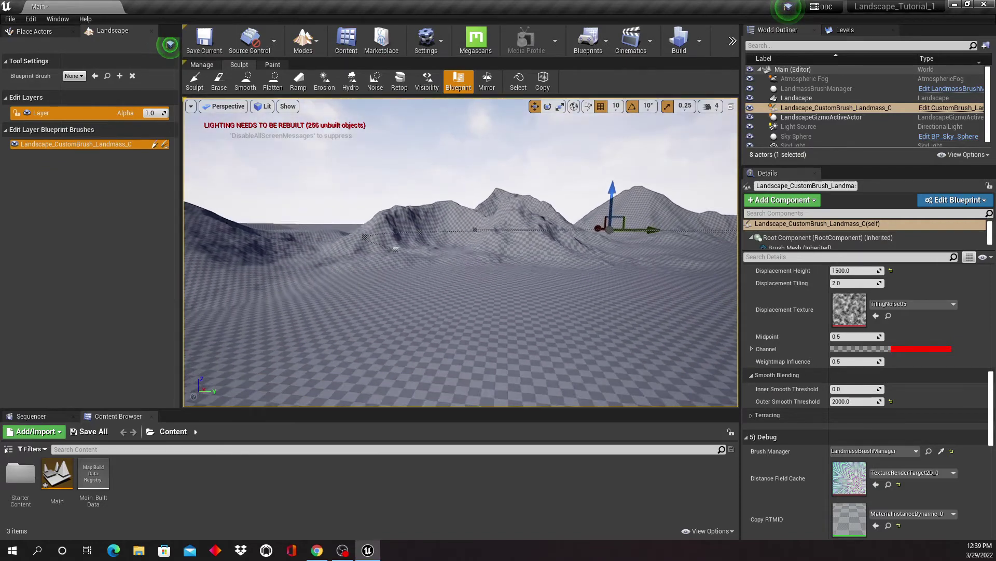
right_click_drag(506, 257, 509, 293)
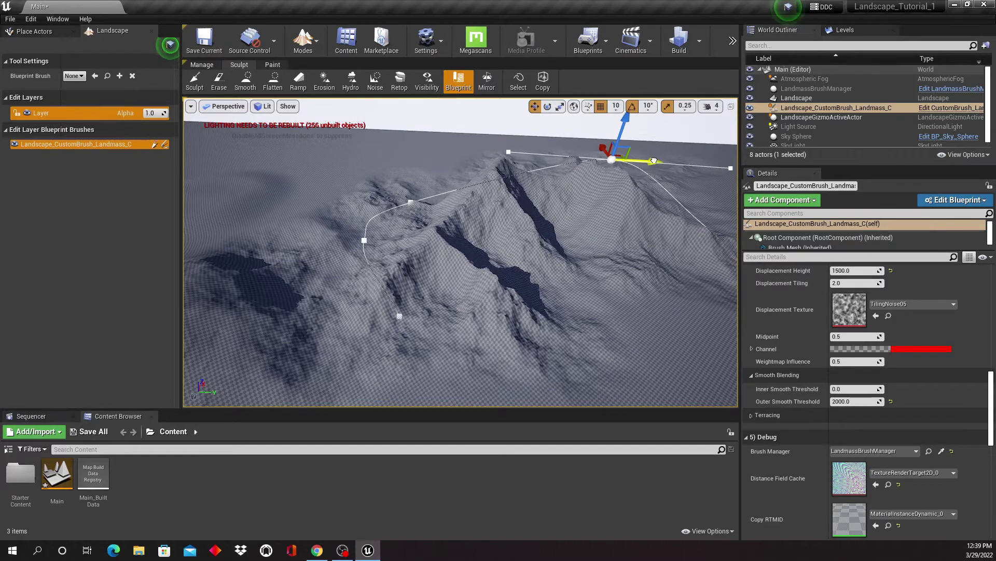
Try to move the landmass spline point at the far peak, and reselect the Landscape_CustomBrush_Landmass_C actor
mouse_move(614, 212)
right_mouse_down()
mouse_move(545, 211)
mouse_move(586, 199)
mouse_move(575, 212)
mouse_move(728, 214)
mouse_move(713, 222)
mouse_move(605, 217)
right_mouse_up()
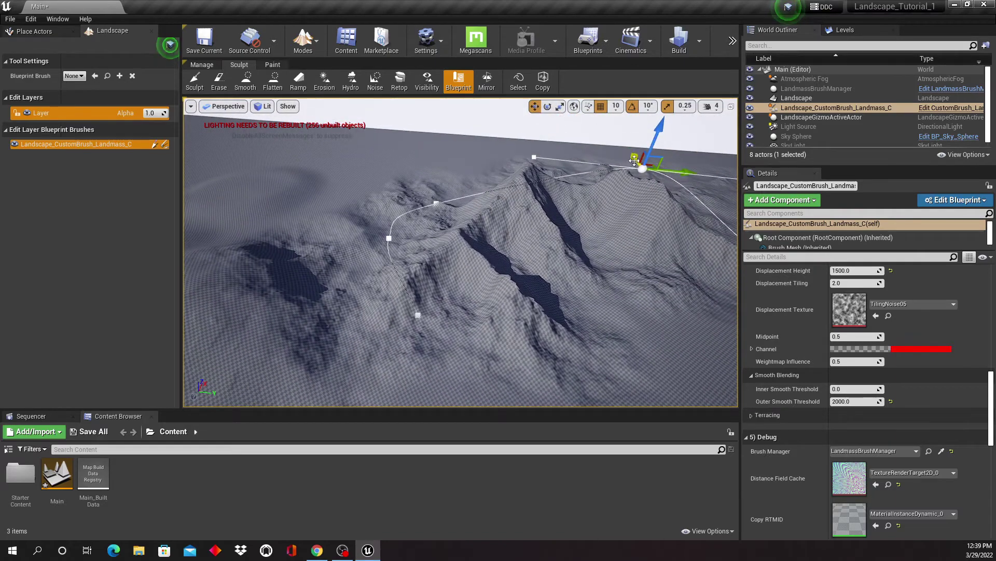
left_click_drag(635, 161, 633, 156)
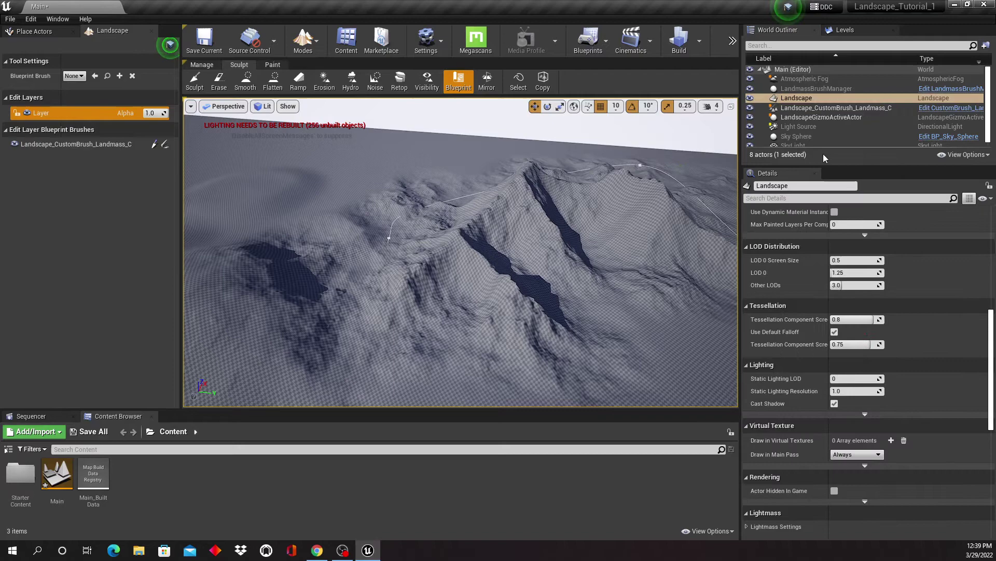
left_click(825, 107)
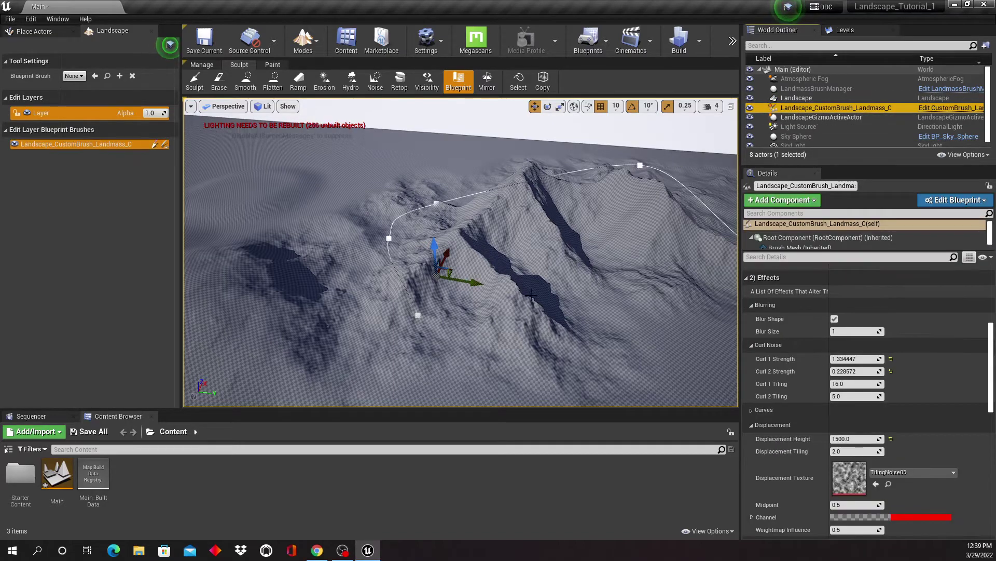
Duplicate the landmass brush and move the copy across the landscape to the open ground away from the first mountains
right_click_drag(540, 284, 561, 276)
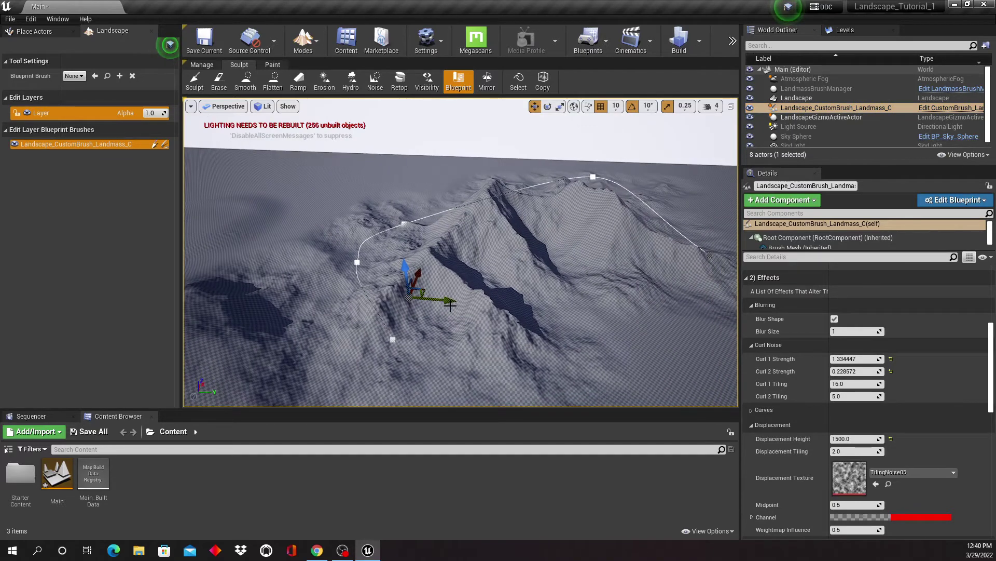
key("ctrl+w")
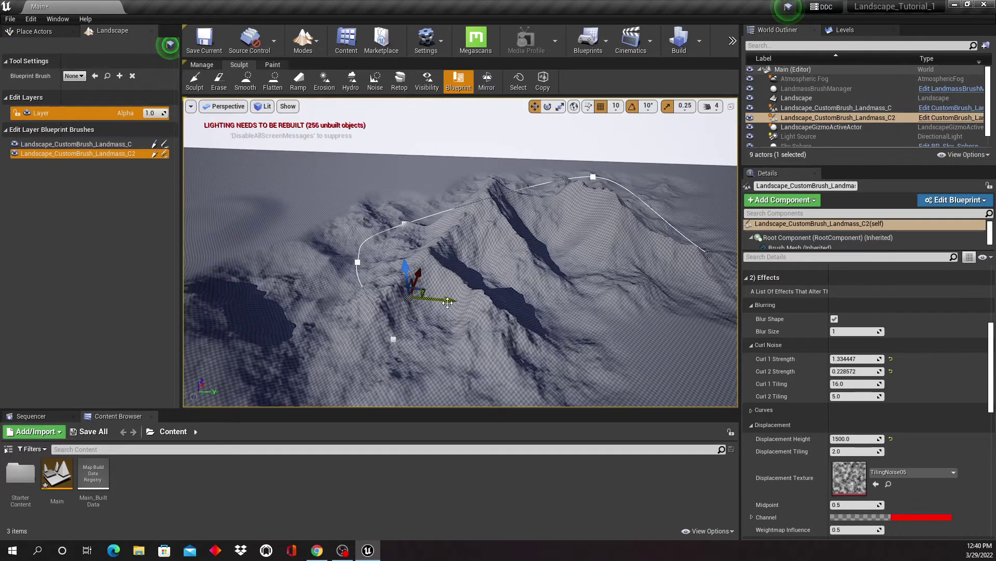
left_click_drag(449, 302, 248, 262)
mouse_move(303, 262)
right_mouse_down()
mouse_move(283, 265)
mouse_move(304, 262)
right_mouse_up()
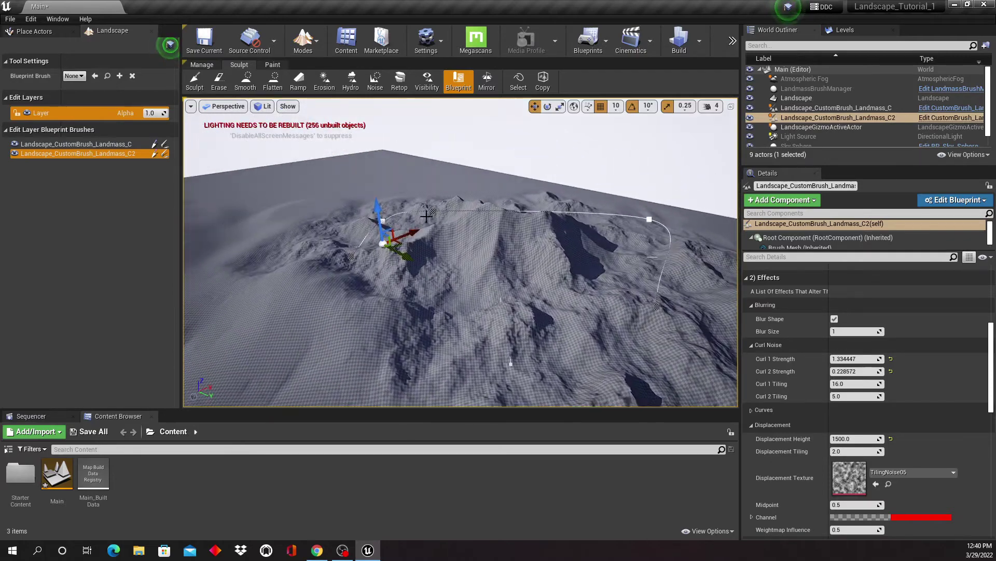
left_click_drag(414, 232, 468, 191)
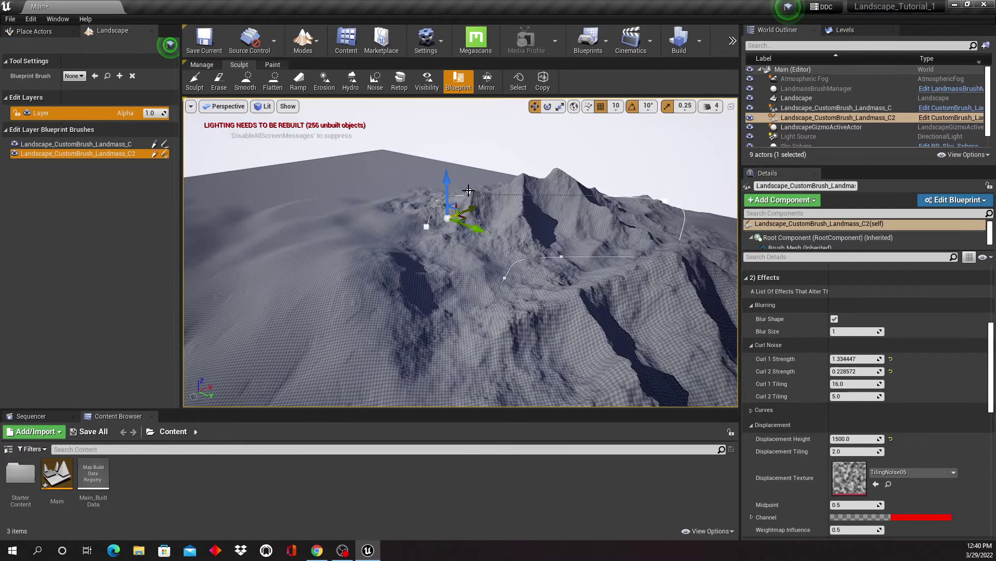
right_click_drag(480, 235, 463, 235)
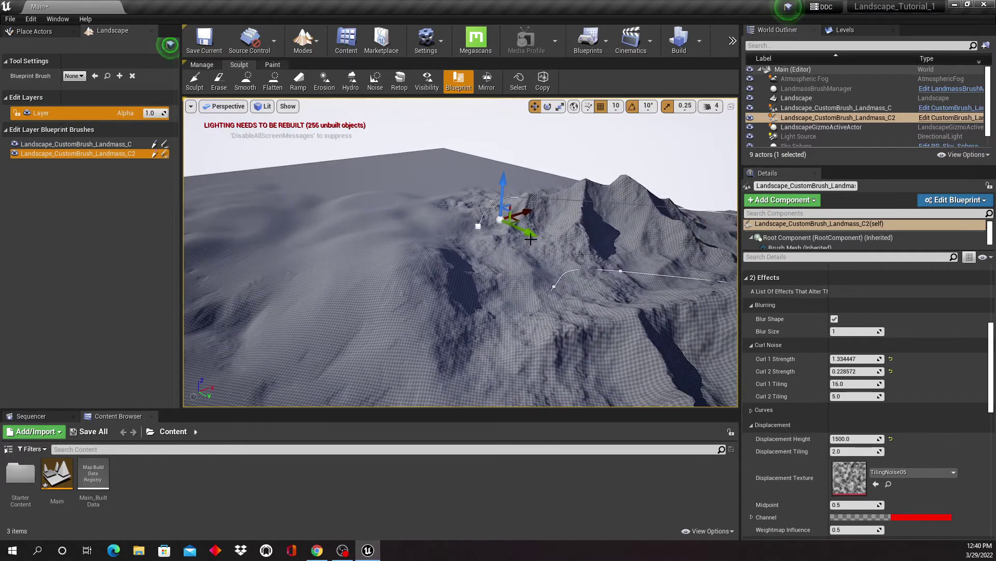
mouse_move(530, 237)
left_mouse_down()
mouse_move(436, 181)
mouse_move(299, 184)
mouse_move(333, 199)
mouse_move(315, 200)
left_mouse_up()
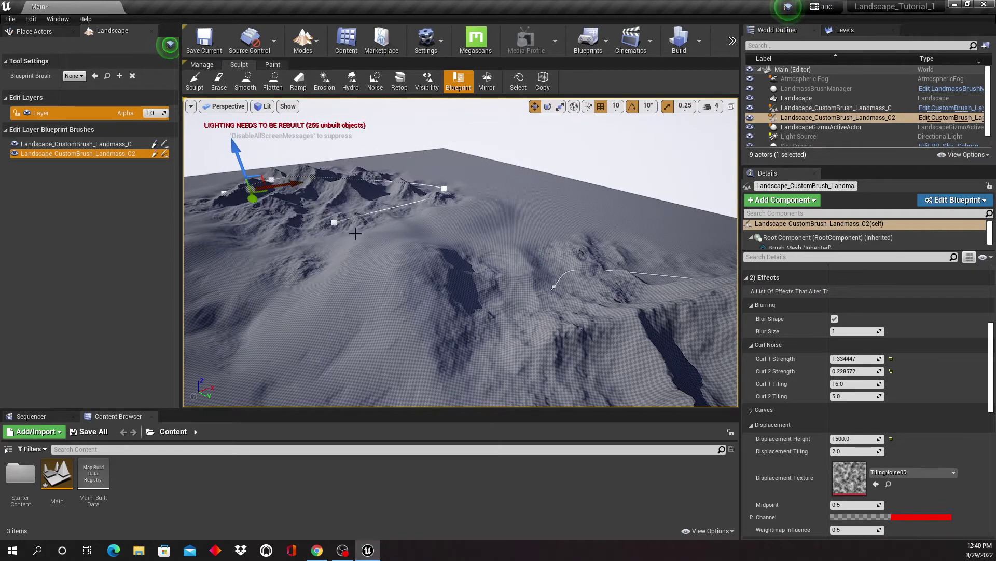
right_click_drag(355, 233, 410, 207)
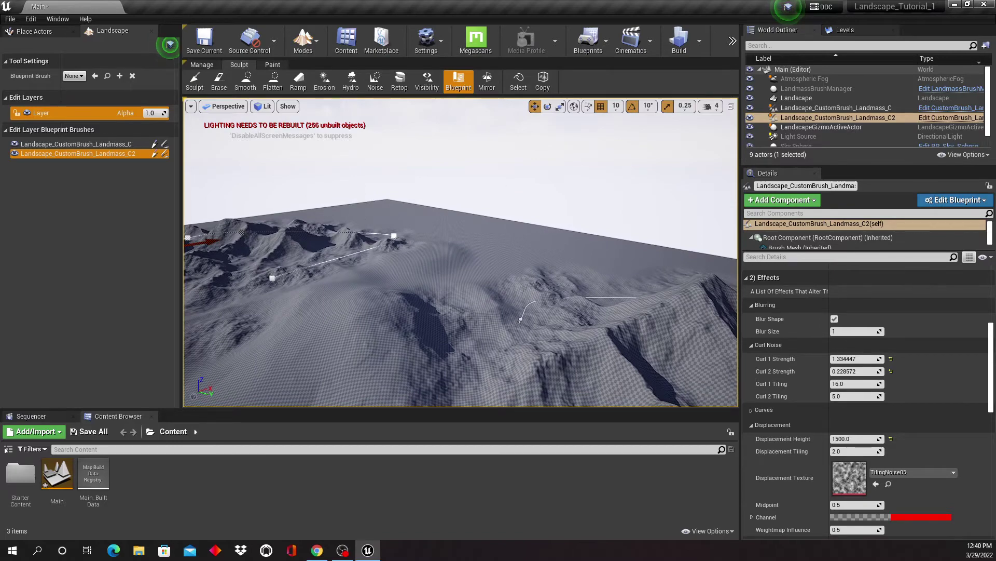
right_click_drag(492, 193, 426, 191)
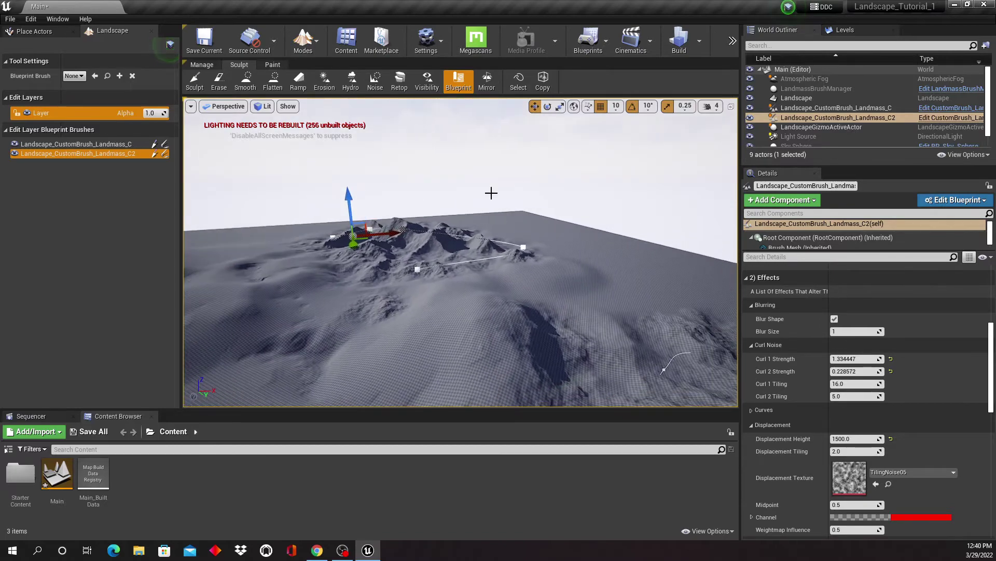
Rotate the Landscape_CustomBrush_Landmass_C2 brush around its vertical axis so its ridges face a different direction
left_click(546, 107)
mouse_move(401, 240)
left_mouse_down()
mouse_move(414, 236)
mouse_move(402, 240)
left_mouse_up()
right_click_drag(484, 242, 441, 255)
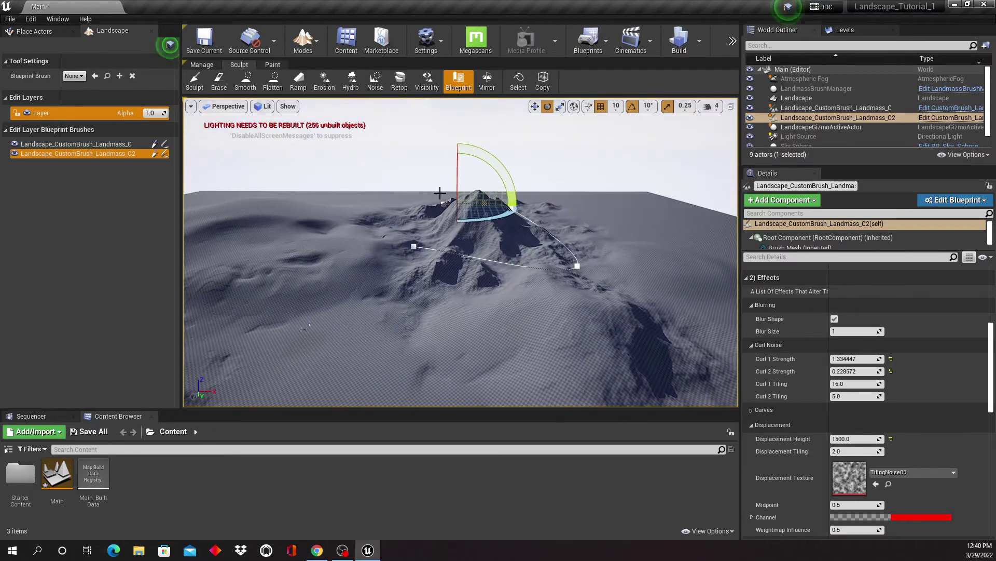
right_click_drag(423, 212, 468, 216)
mouse_move(731, 383)
left_mouse_down("alt")
mouse_move(518, 208)
mouse_move(551, 197)
left_mouse_up("alt")
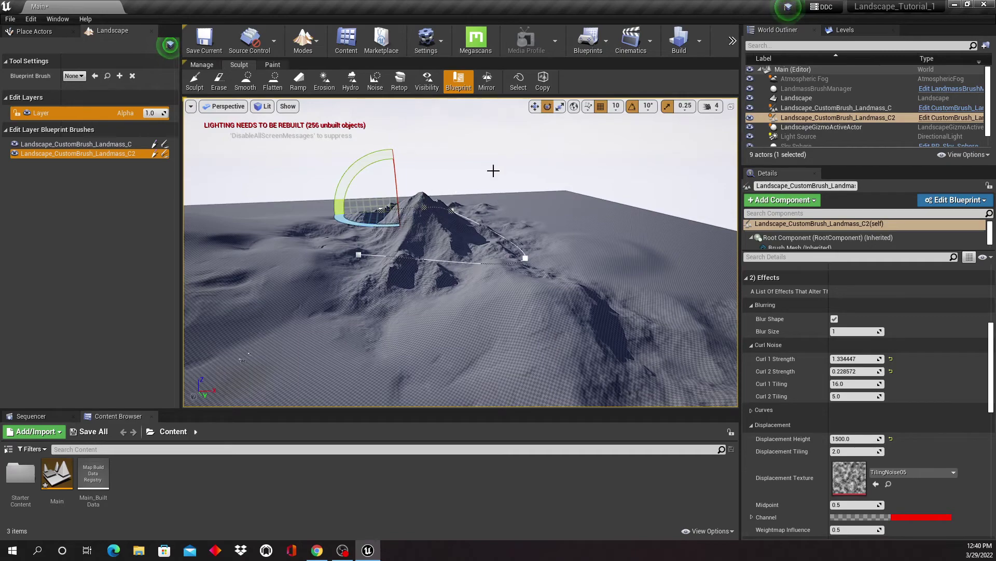
Duplicate the rotated landmass brush, place the copy behind the first mountain range, and review the combined terrain
left_click(535, 107)
right_click_drag(414, 249, 439, 250)
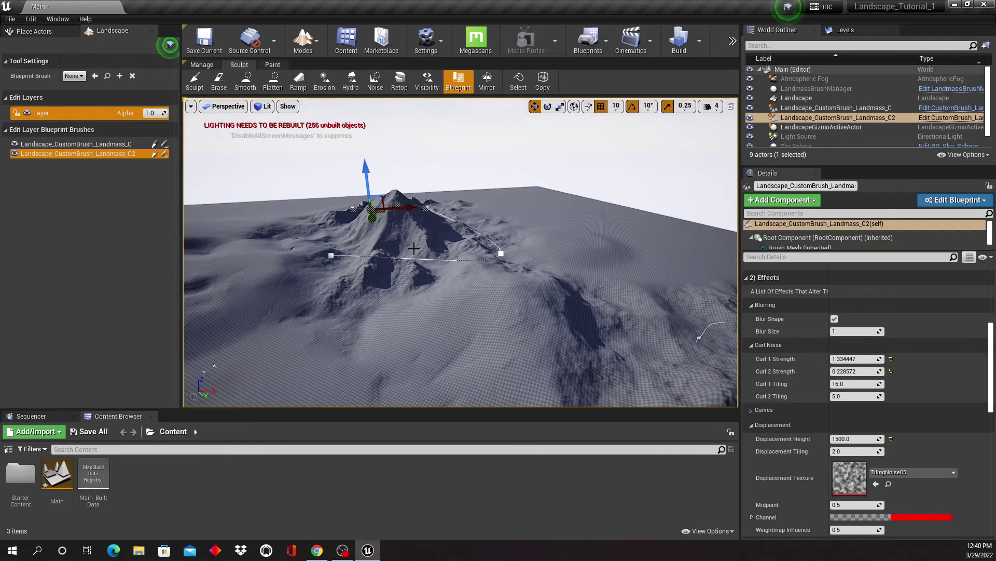
key("ctrl+w")
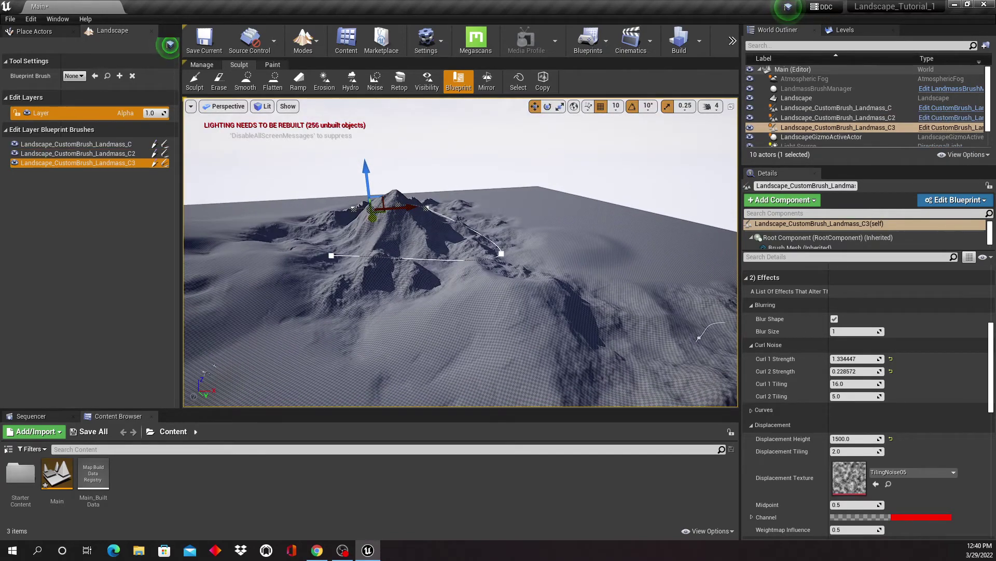
mouse_move(373, 213)
left_mouse_down()
mouse_move(384, 259)
mouse_move(603, 220)
left_mouse_up()
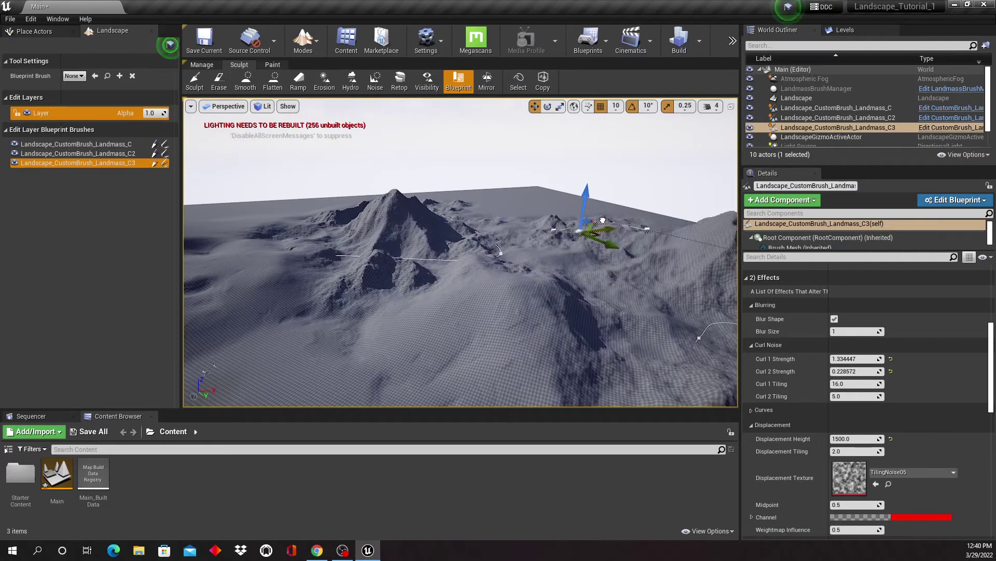
right_click_drag(603, 220, 680, 215)
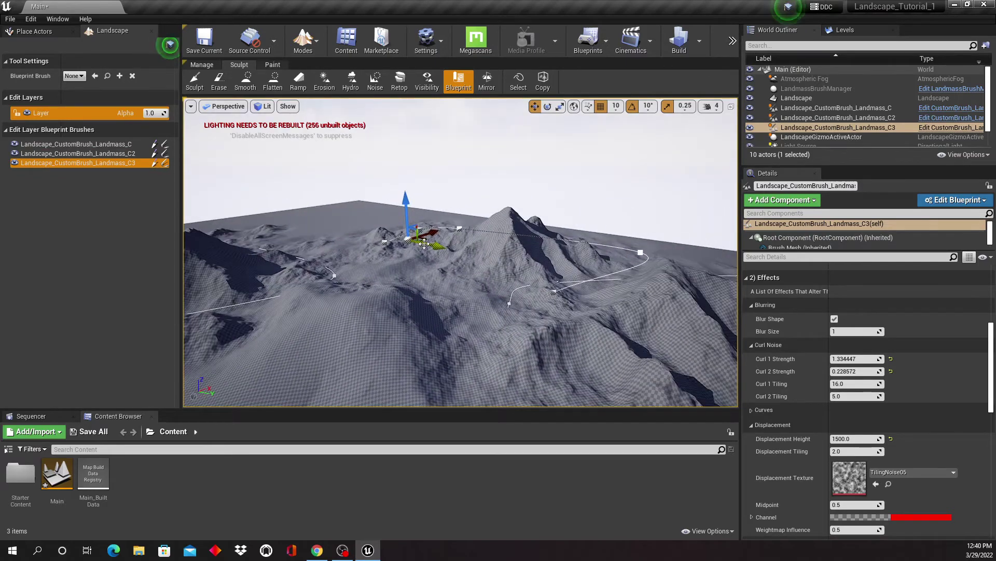
left_click_drag(424, 243, 398, 245)
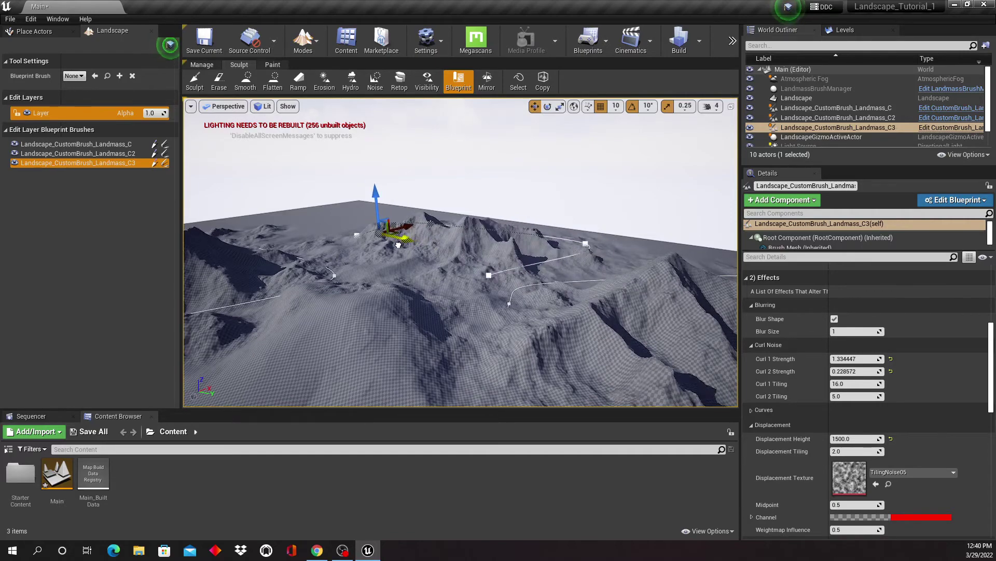
right_click_drag(402, 252, 388, 312)
right_click(406, 255)
left_click(395, 161)
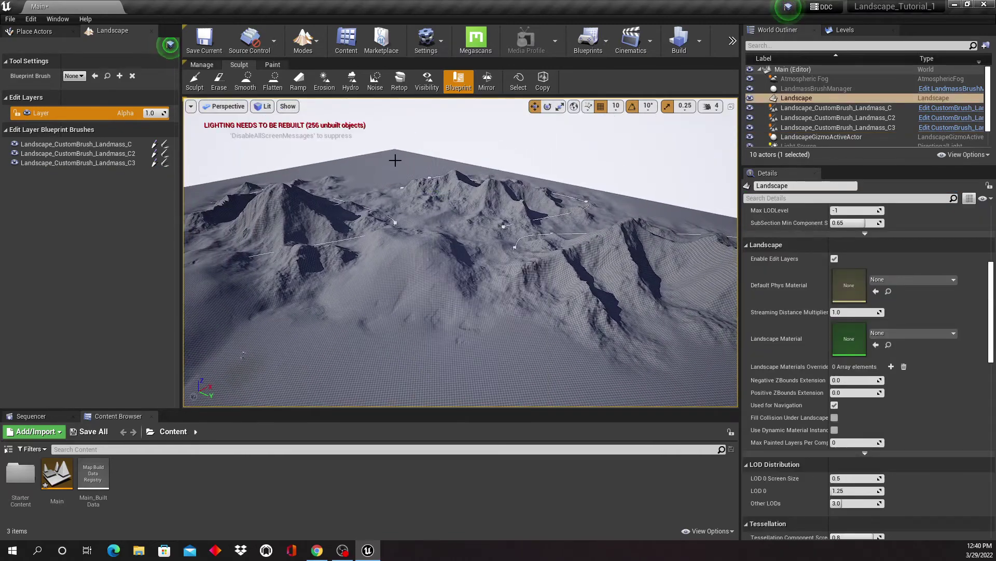
right_click_drag(395, 249, 411, 228)
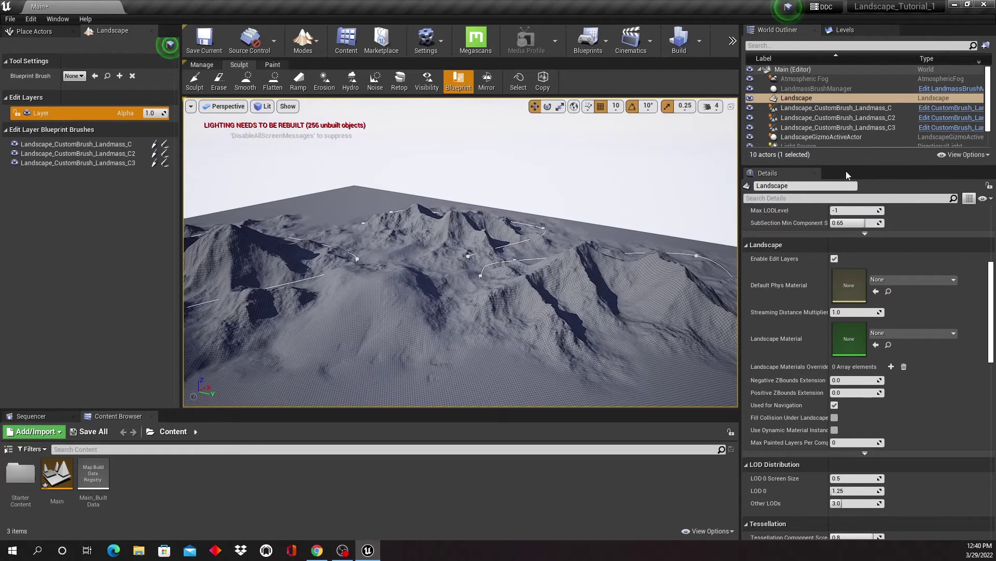
Duplicate the Landscape_CustomBrush_Landmass_C3 brush and move the copy onto the open ground in front of the other mountains
left_click(848, 127)
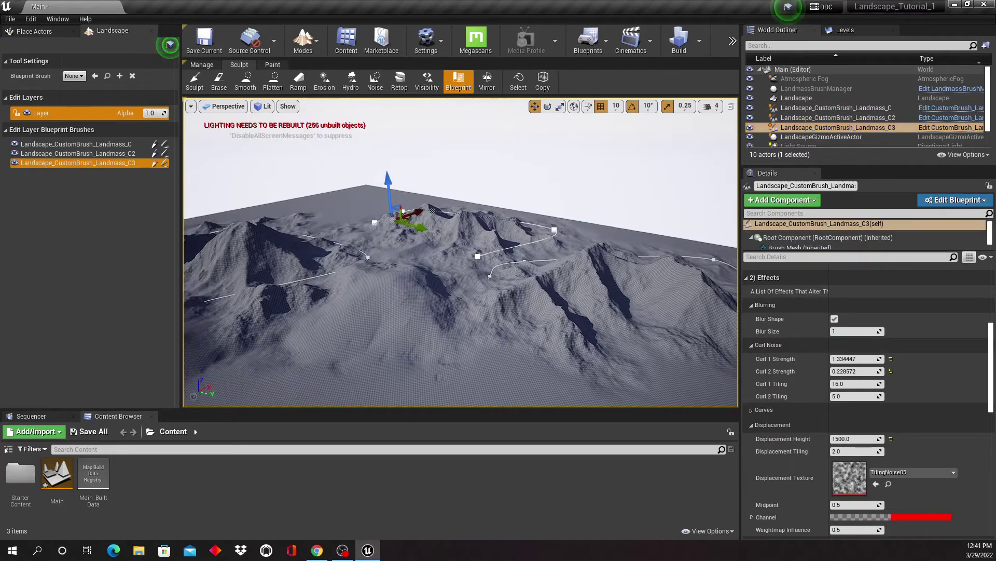
right_click_drag(460, 252, 409, 269)
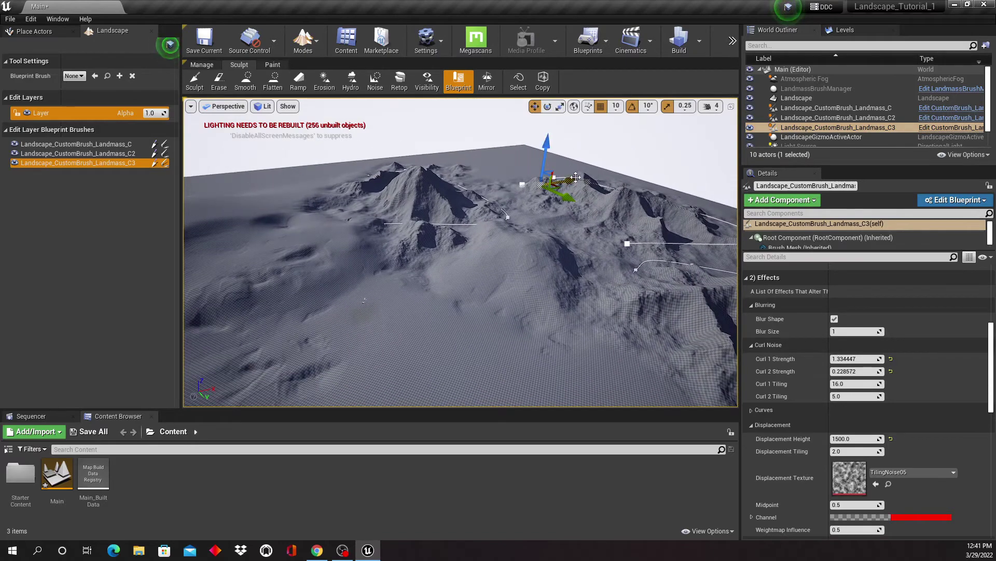
key("ctrl+w")
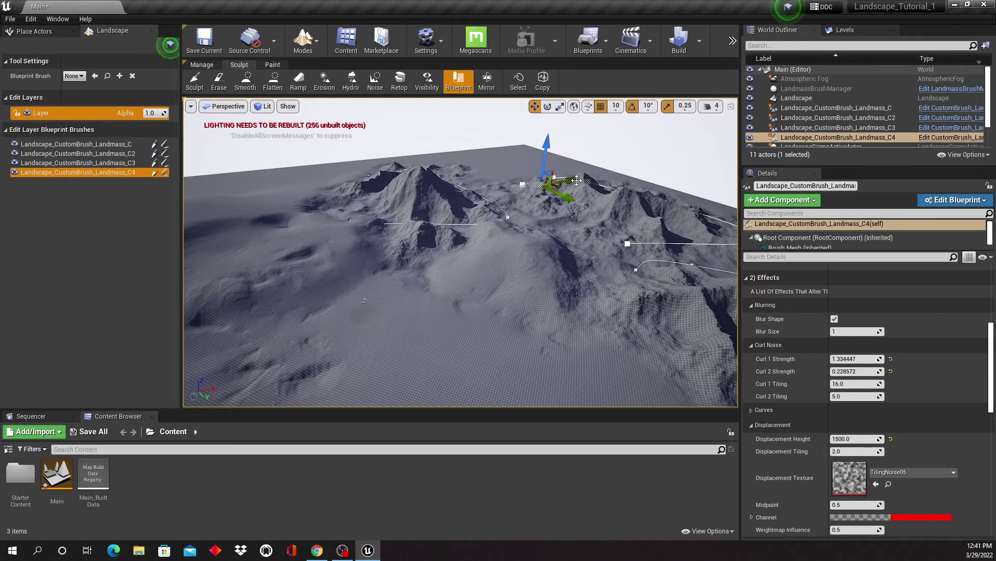
mouse_move(576, 180)
left_mouse_down()
mouse_move(374, 221)
mouse_move(398, 217)
left_mouse_up()
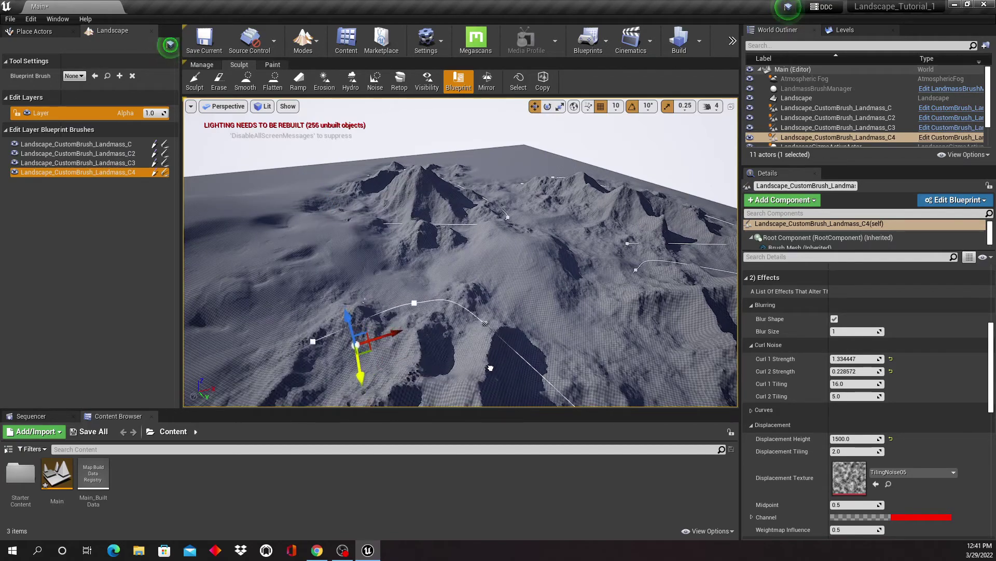
mouse_move(490, 367)
right_mouse_down()
mouse_move(523, 334)
mouse_move(531, 366)
mouse_move(511, 392)
mouse_move(500, 363)
right_mouse_up()
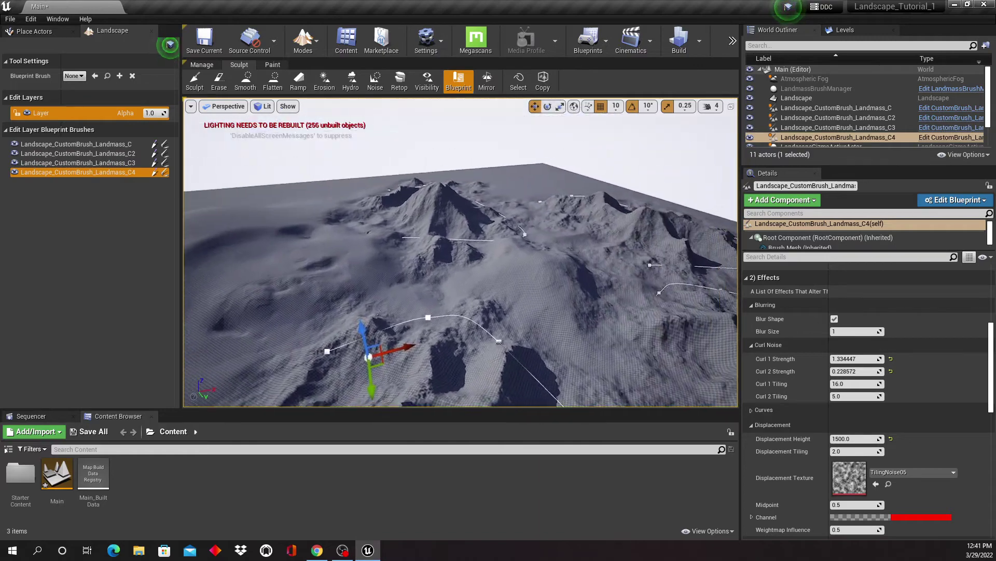
right_click_drag(488, 270, 490, 368)
key("w")
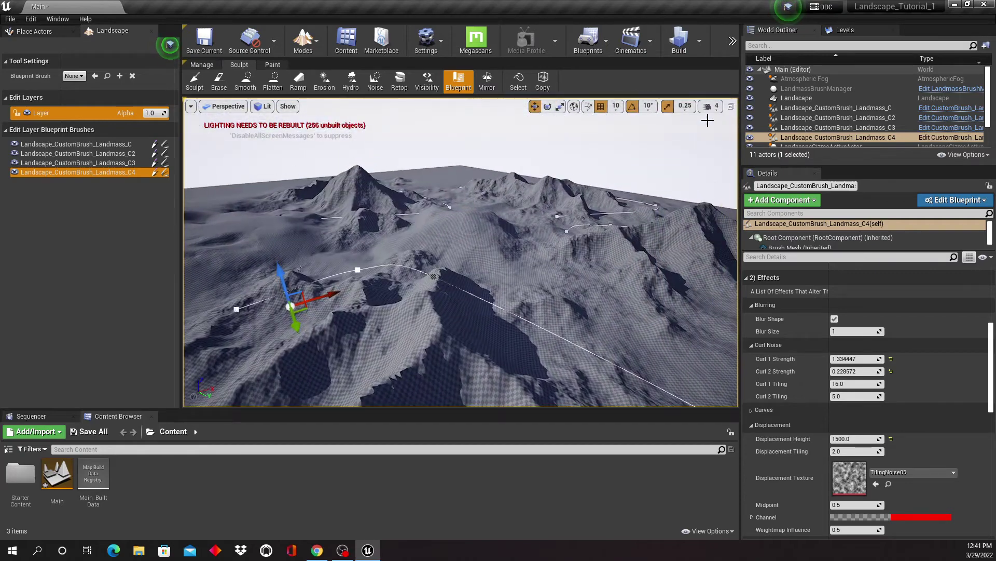
Raise the viewport camera speed to 6 and view the mountains from near ground level
left_click(711, 106)
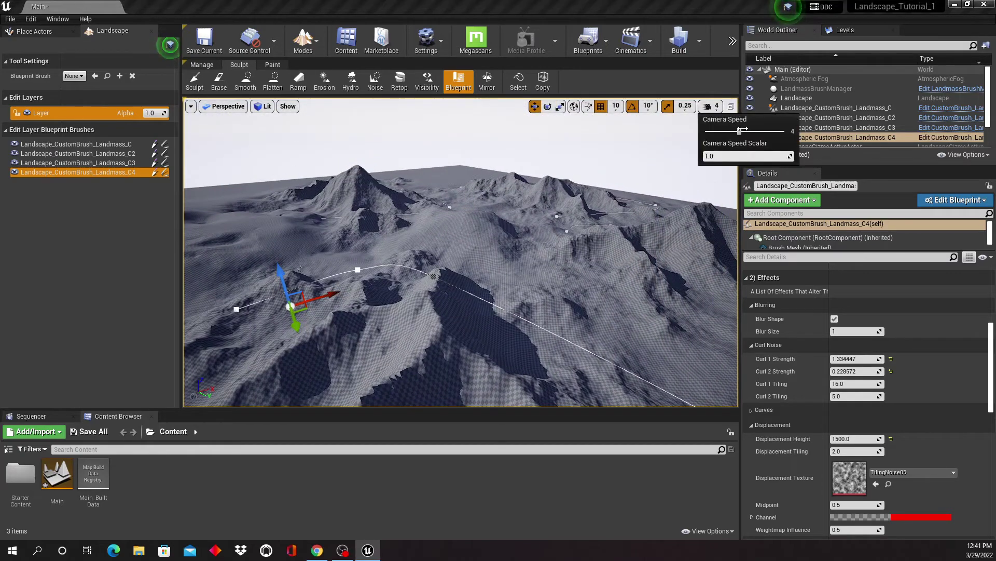
left_click_drag(742, 129, 755, 128)
right_click_drag(655, 204, 654, 204)
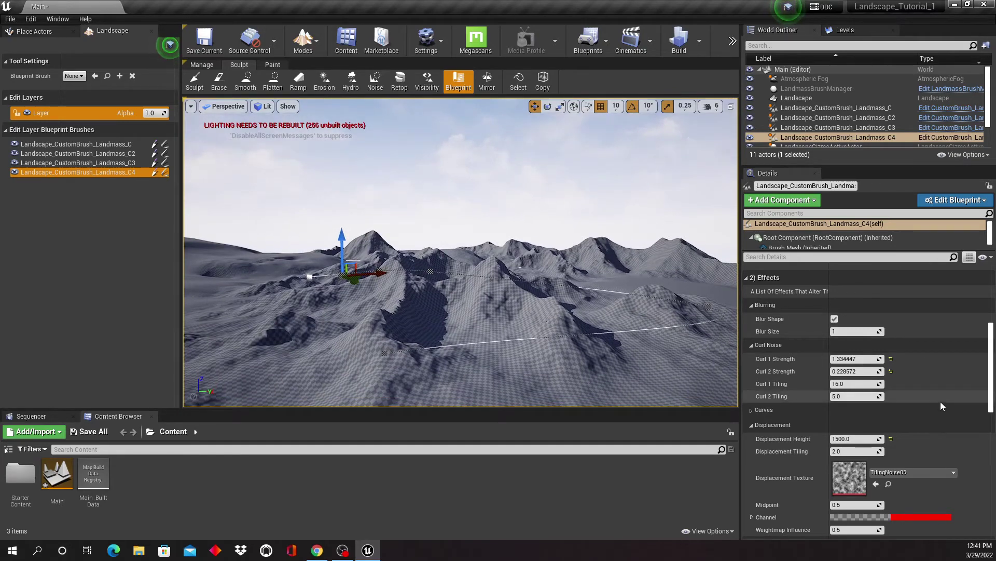
right_click_drag(443, 291, 443, 279)
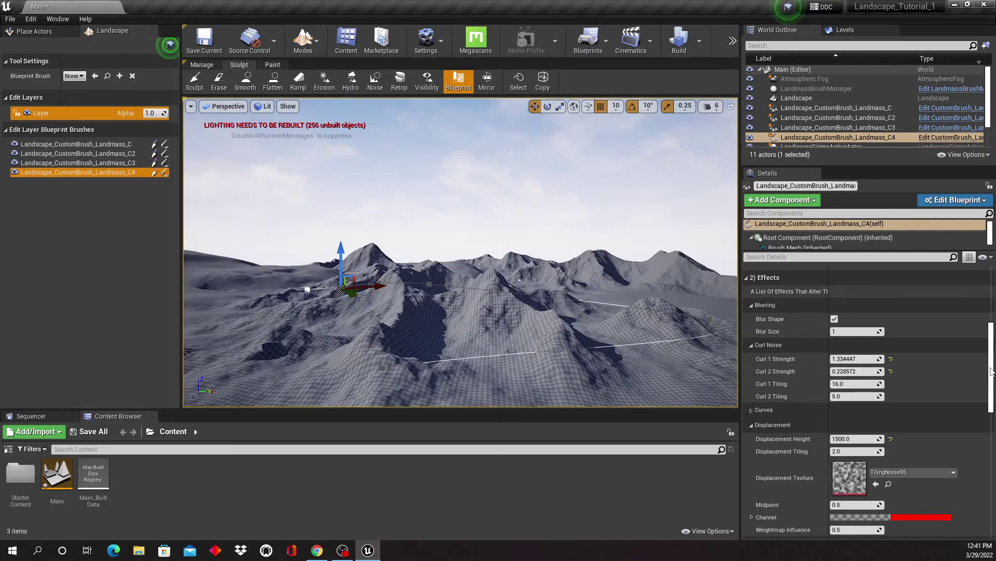
Enable Cap Shape in the Falloff settings of the Landscape_CustomBrush_Landmass_C4 brush and inspect the capped mountain
scroll(991, 370, "up", 5)
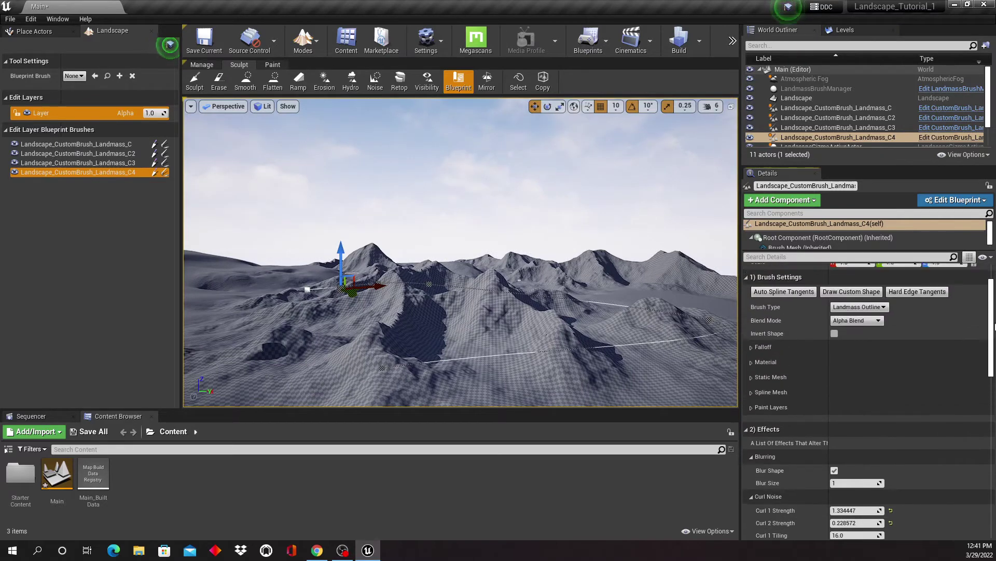
scroll(785, 357, "down", 2)
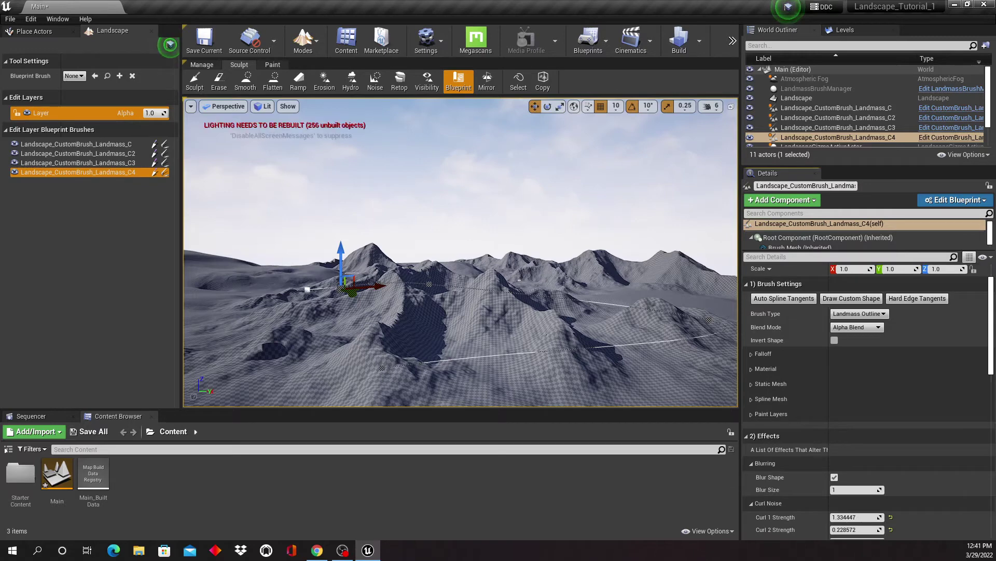
left_click(752, 354)
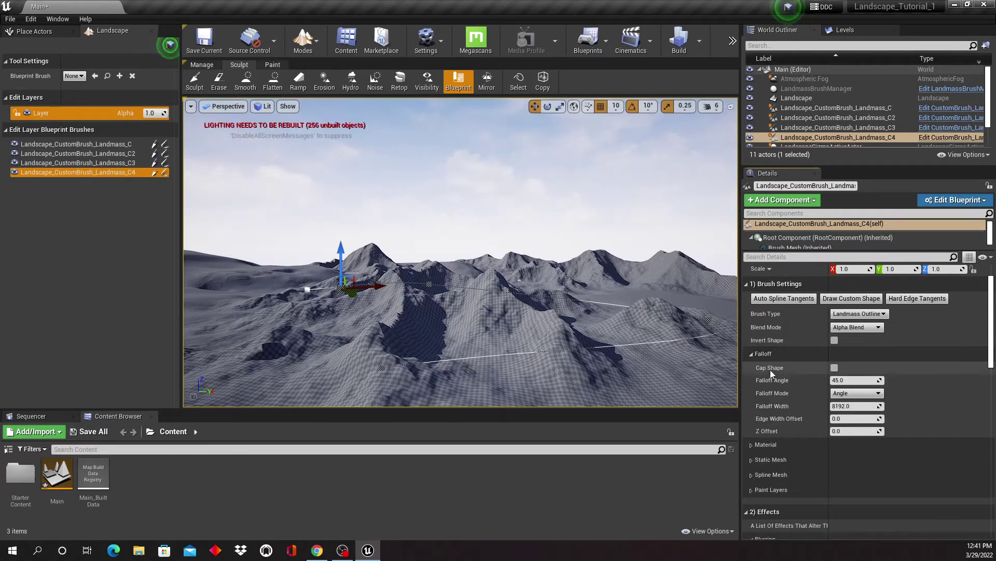
left_click(835, 368)
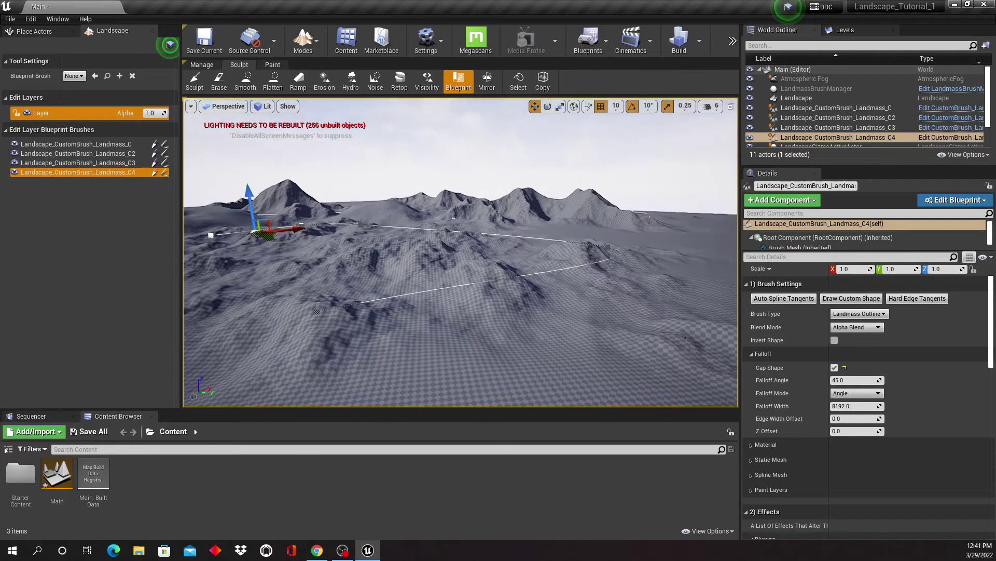
right_click_drag(461, 252, 443, 238)
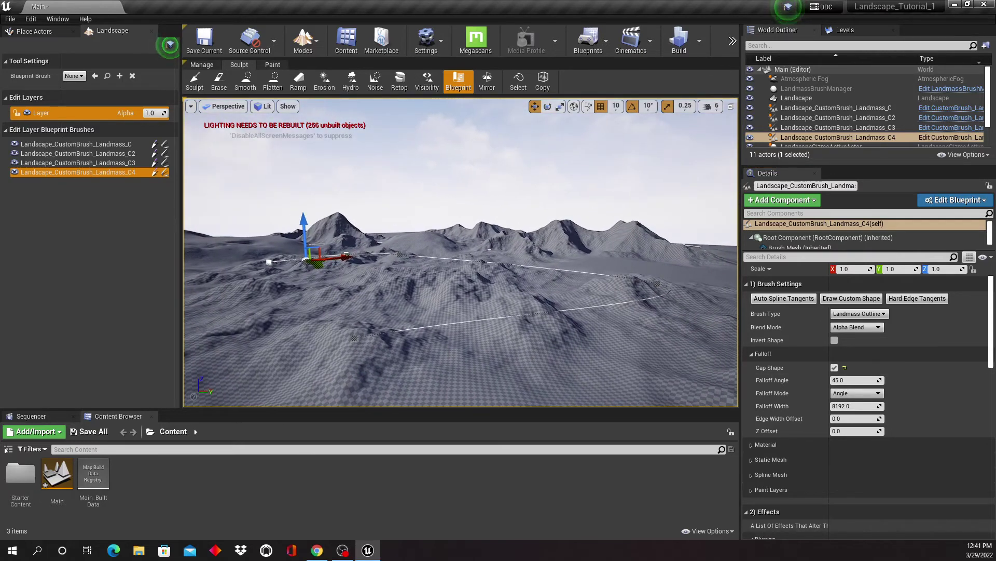
mouse_move(566, 322)
right_mouse_down()
mouse_move(556, 307)
mouse_move(565, 322)
right_mouse_up()
right_click_drag(440, 300, 447, 297)
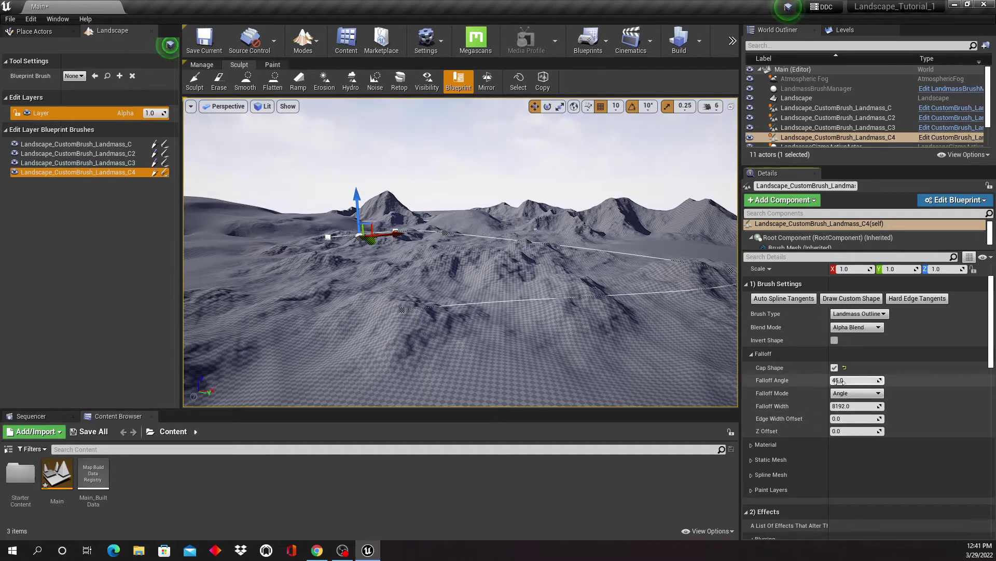
Set the capped landmass brush's Falloff Angle to about 32.68 and inspect its slopes up close
left_click_drag(841, 381, 845, 380)
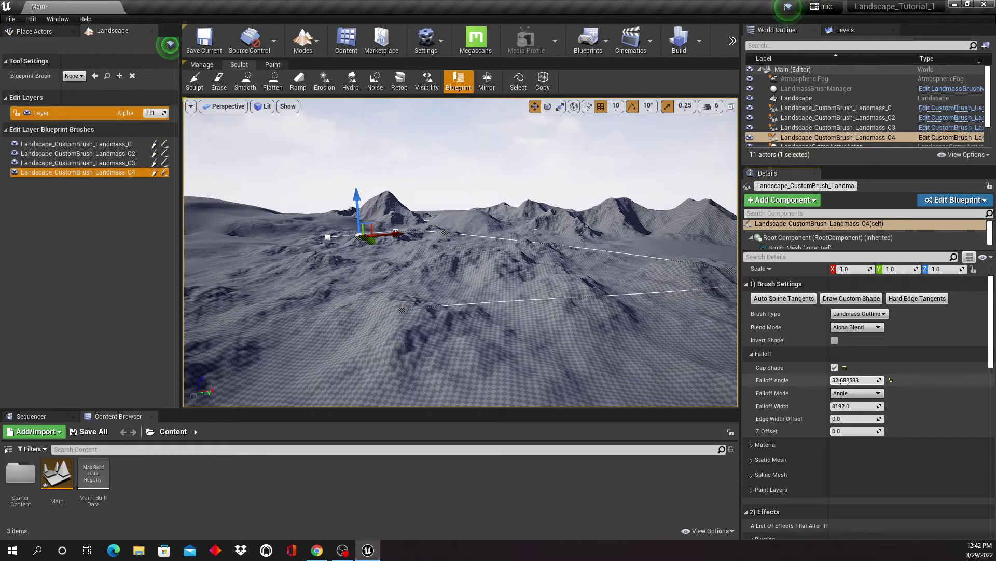
mouse_move(589, 331)
right_mouse_down()
mouse_move(544, 318)
mouse_move(584, 329)
right_mouse_up()
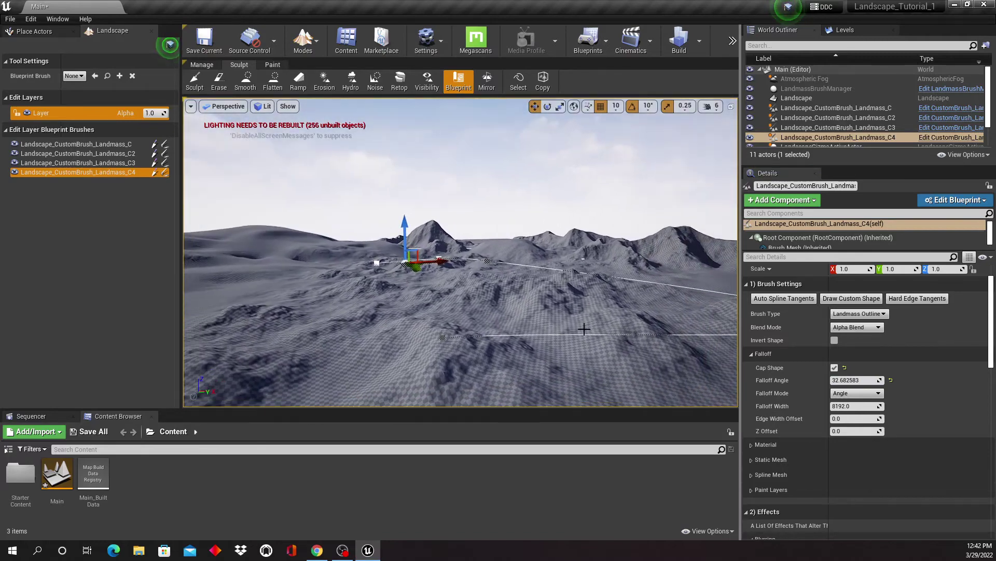
mouse_move(443, 292)
right_mouse_down()
mouse_move(493, 297)
mouse_move(492, 269)
mouse_move(489, 286)
mouse_move(441, 292)
right_mouse_up()
right_click_drag(384, 275, 384, 272)
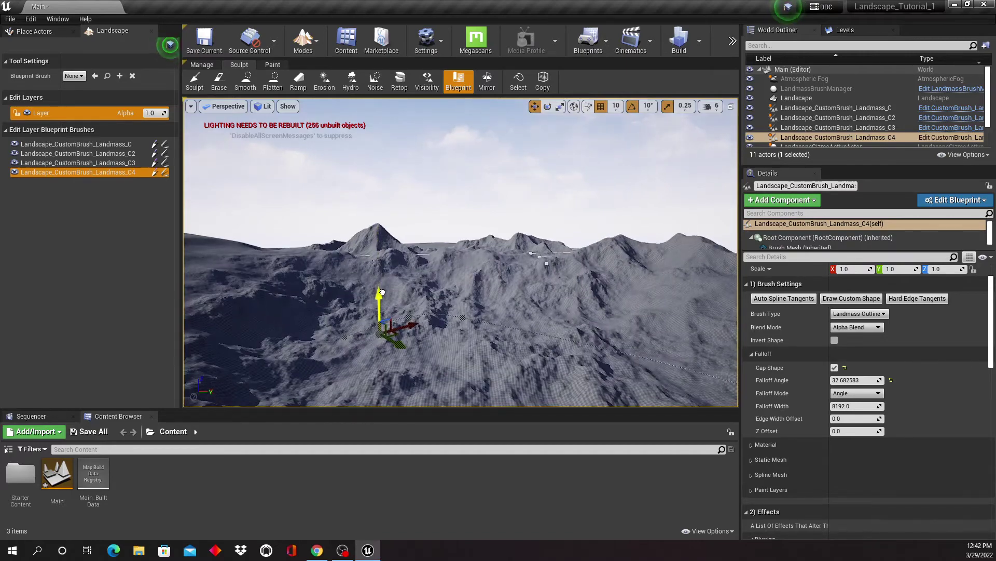
Set the Falloff Angle of the Landscape_CustomBrush_Landmass_C4 brush to 90
mouse_move(383, 292)
right_mouse_down()
mouse_move(461, 311)
mouse_move(395, 317)
mouse_move(410, 320)
mouse_move(403, 288)
mouse_move(378, 278)
right_mouse_up()
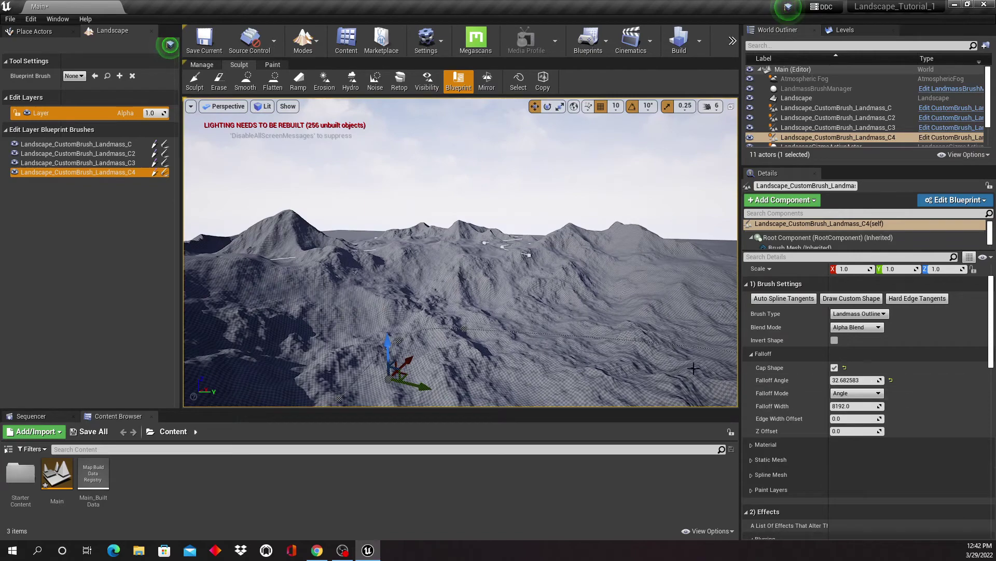
right_click_drag(612, 327, 665, 317)
left_click(852, 381)
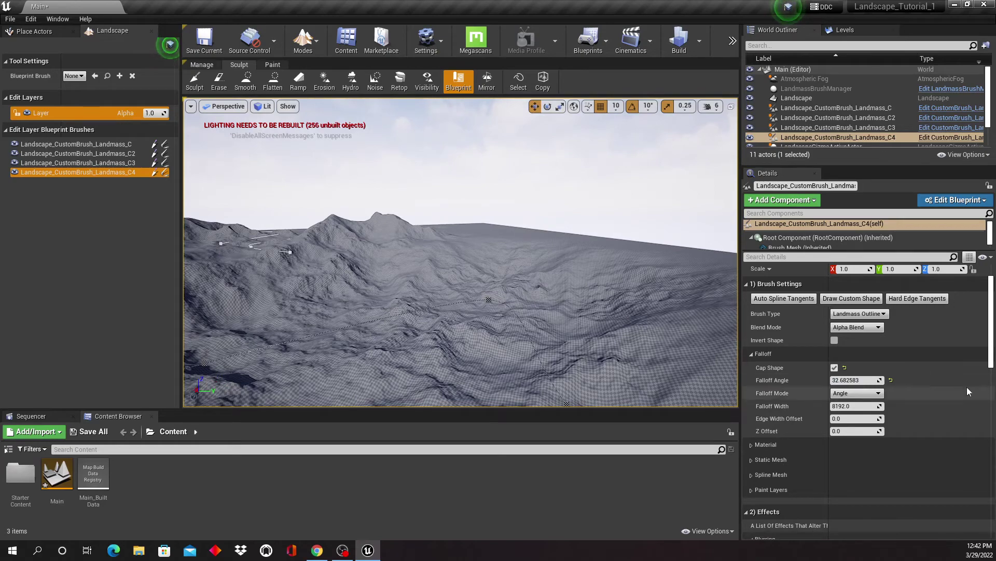
left_click(850, 382)
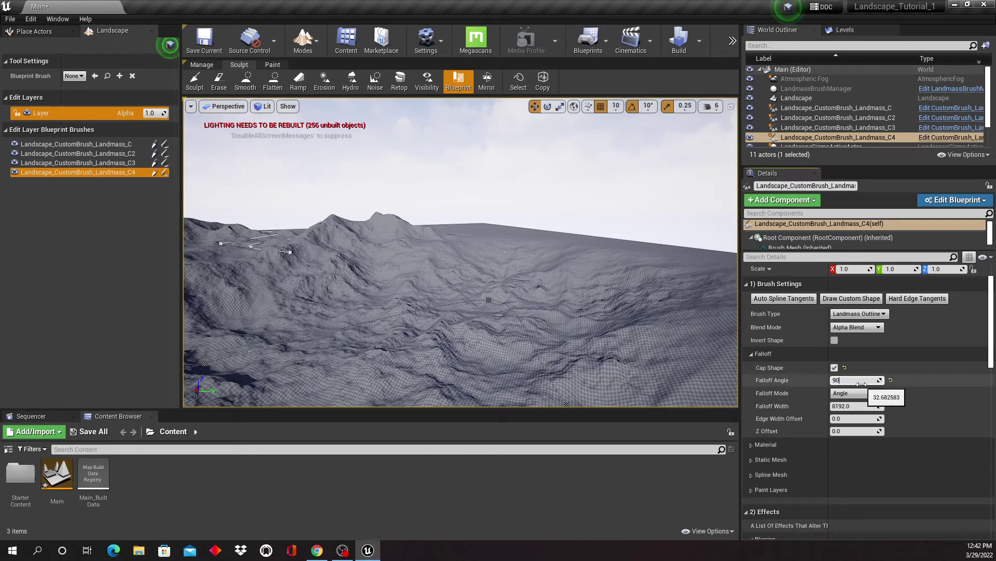
type("90")
key("Return")
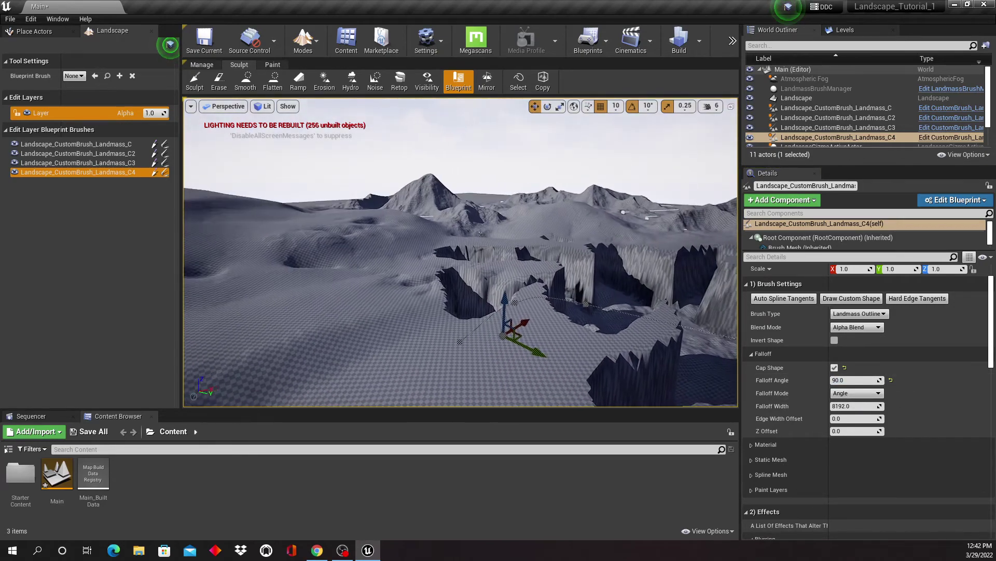
Raise the capped landmass brush slightly above its current height and inspect the steep walls around it
right_click_drag(467, 260, 474, 259)
right_click_drag(515, 291, 559, 291)
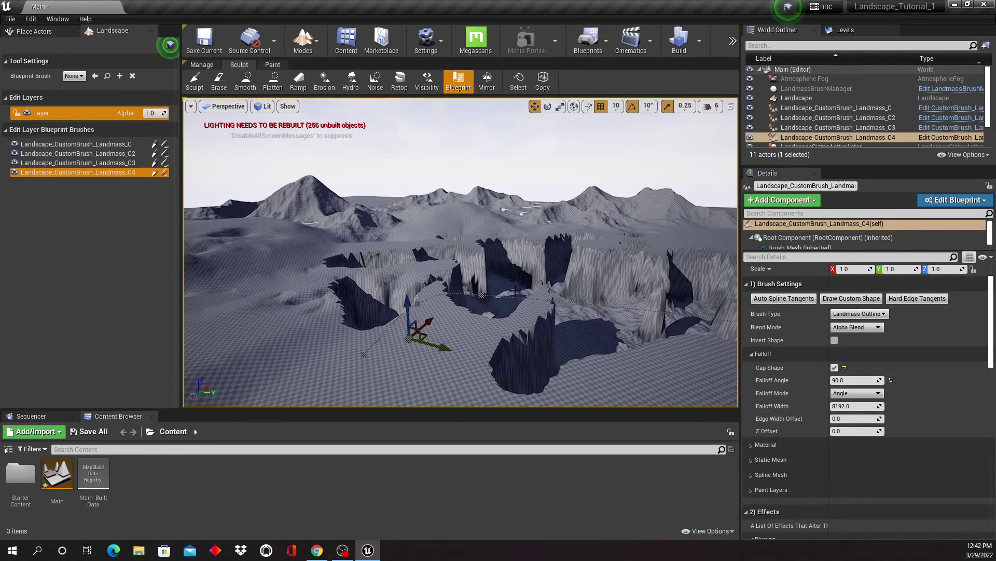
left_click_drag(406, 302, 409, 263)
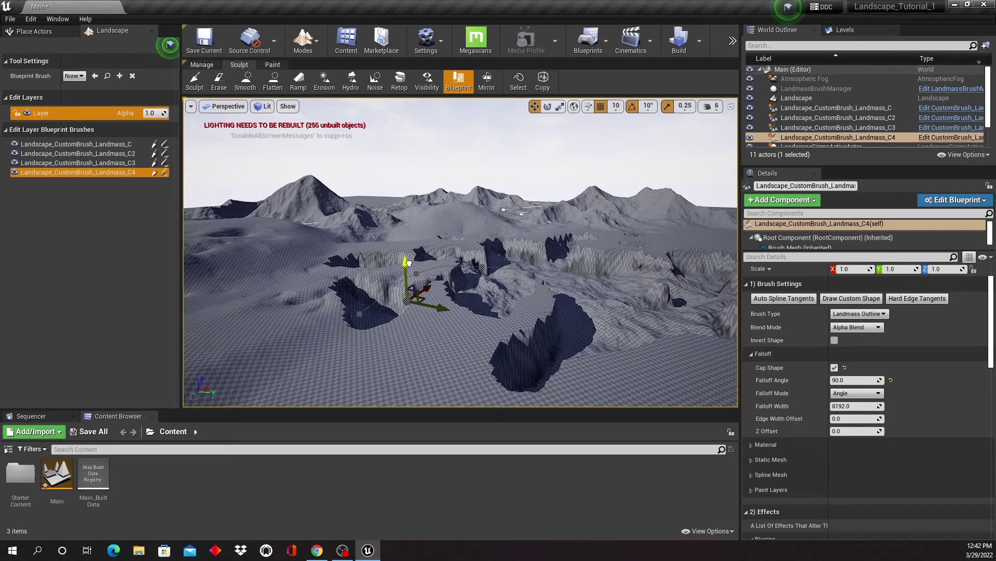
right_click_drag(408, 206, 378, 197)
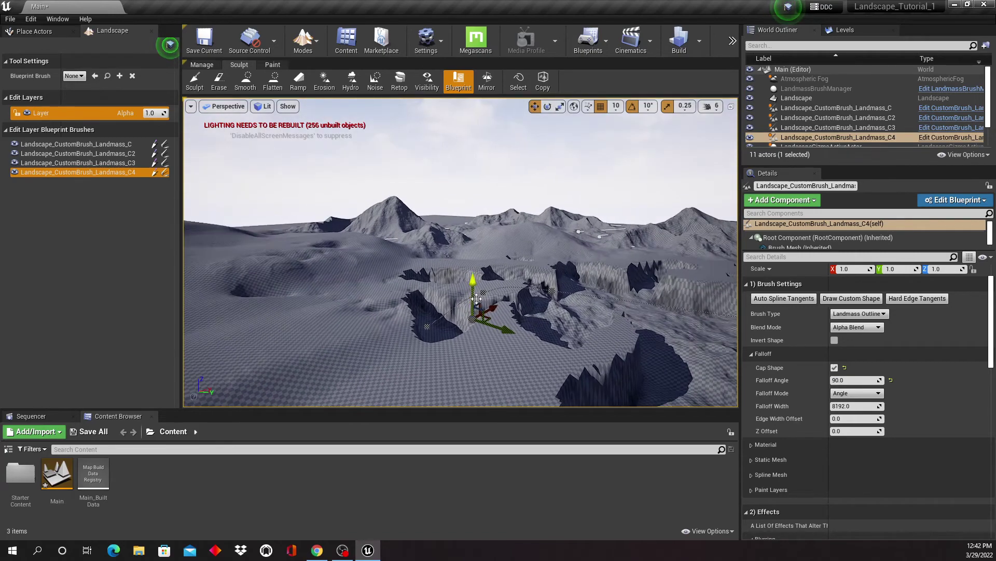
Set the capped landmass brush's Falloff Angle to 45 and inspect the softened slopes
left_click(867, 382)
key("Return")
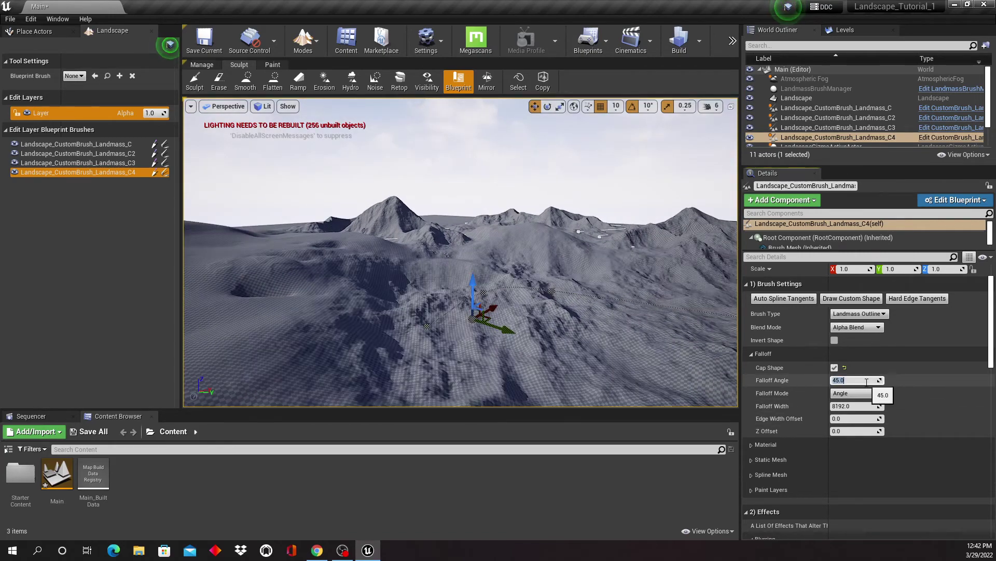
right_click_drag(540, 260, 563, 265)
right_click_drag(498, 247, 468, 247)
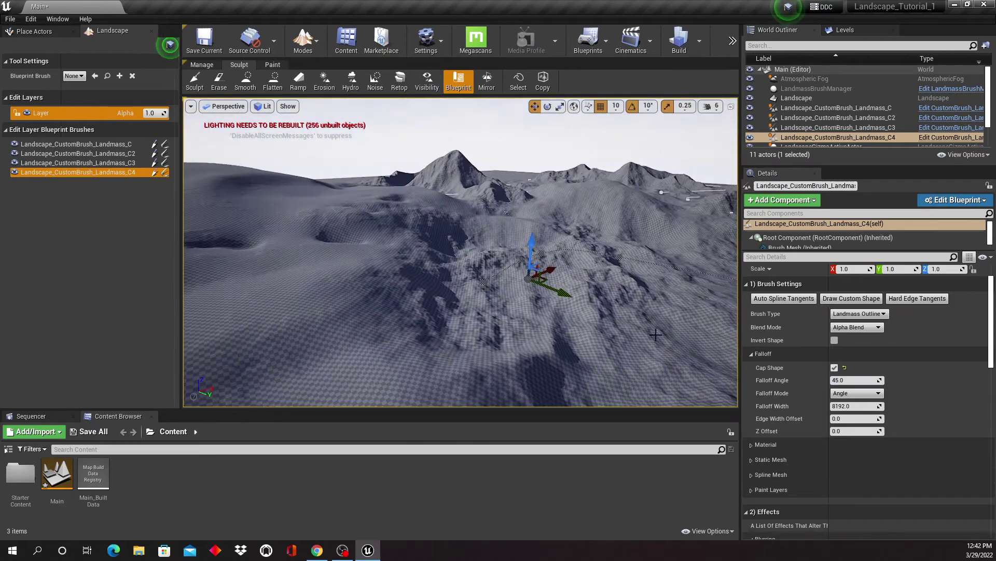
Set the capped landmass brush's Falloff Angle to 70 and raise the brush slightly
left_click(865, 381)
type("70")
key("Return")
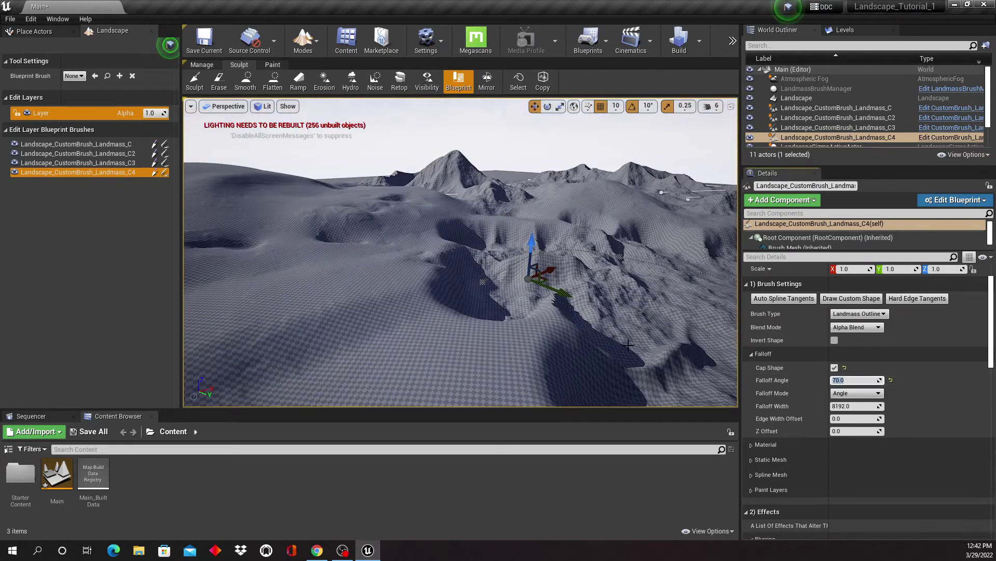
right_click_drag(629, 345, 574, 323)
left_click_drag(565, 290, 567, 279)
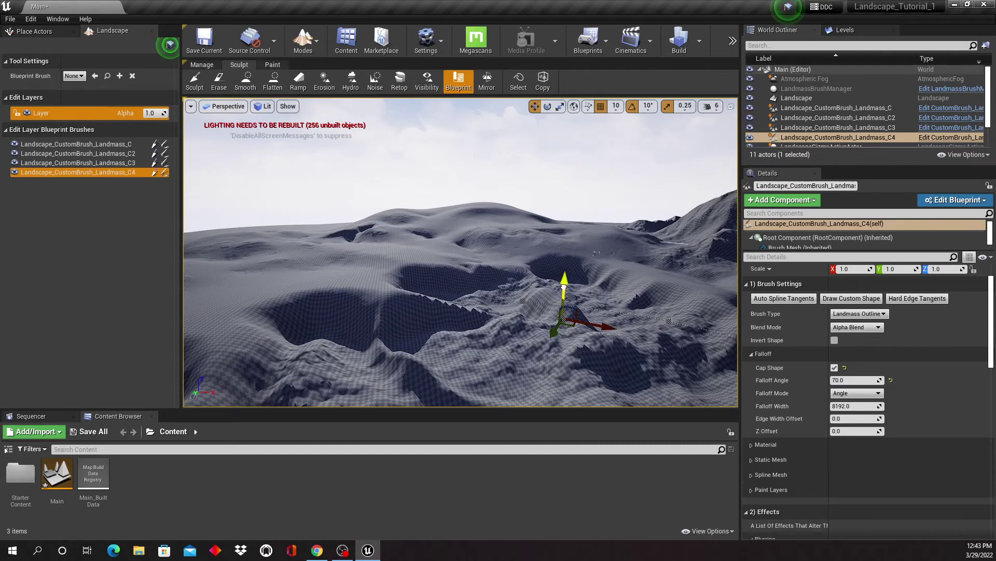
right_click_drag(564, 286, 610, 281)
right_click_drag(525, 306, 586, 305)
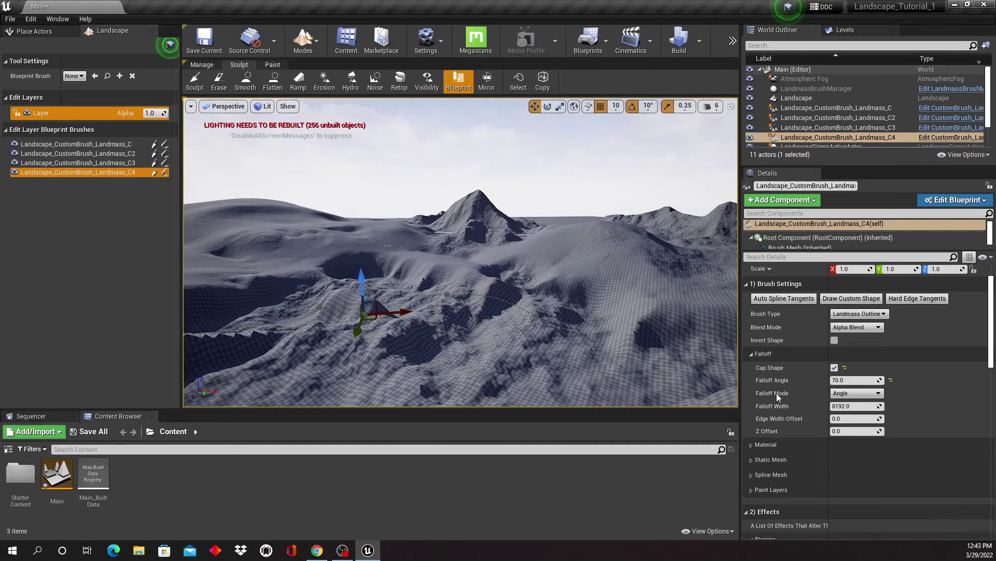
Set the capped landmass brush's Displacement Height to 500 in its Displacement effects
scroll(993, 348, "down", 10)
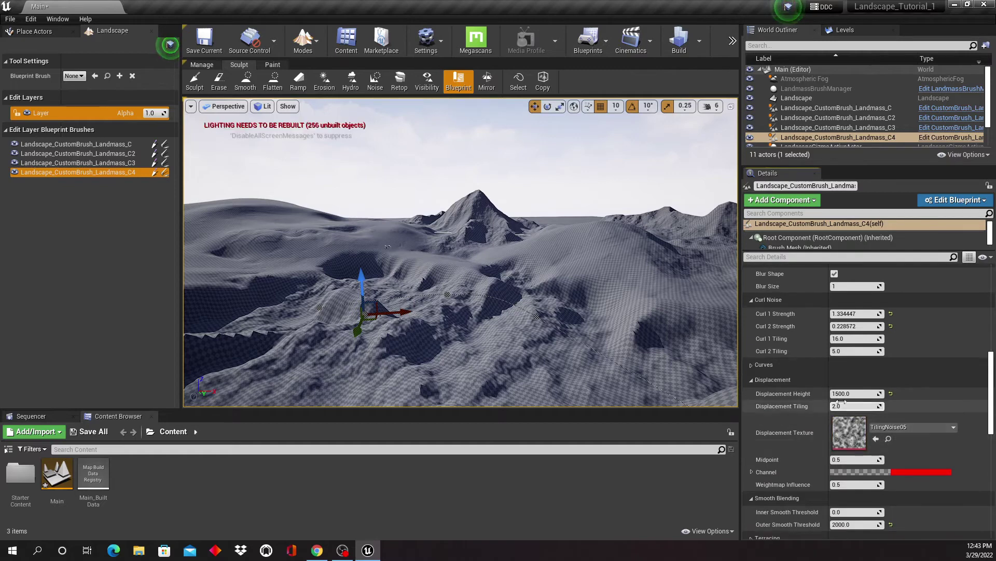
left_click(851, 394)
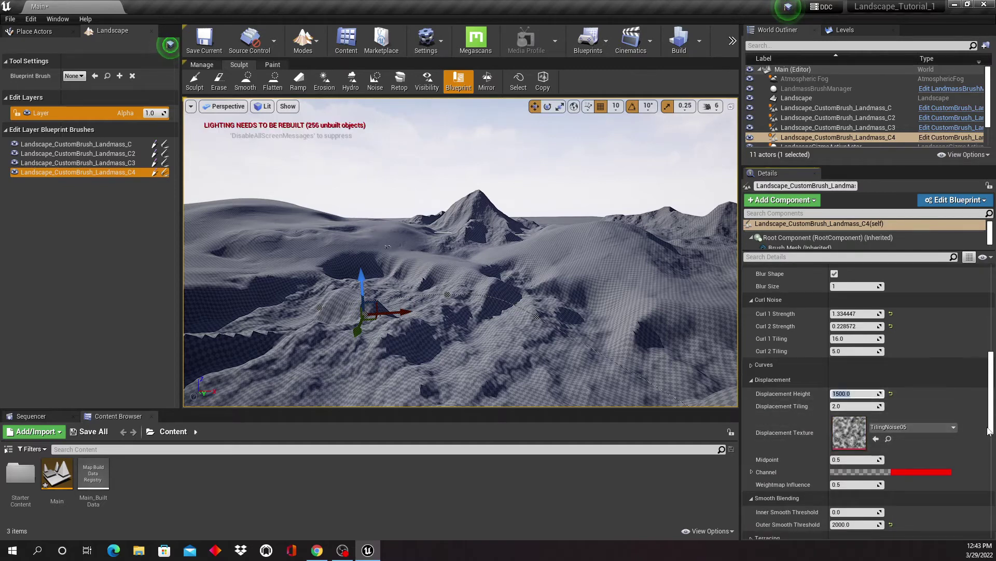
type("500")
key("Return")
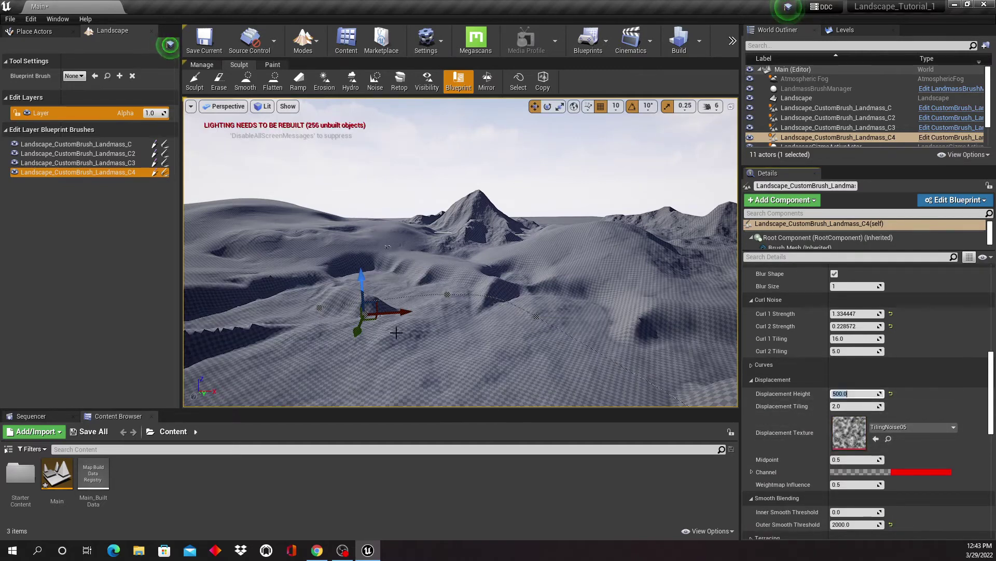
right_click_drag(396, 332, 395, 321)
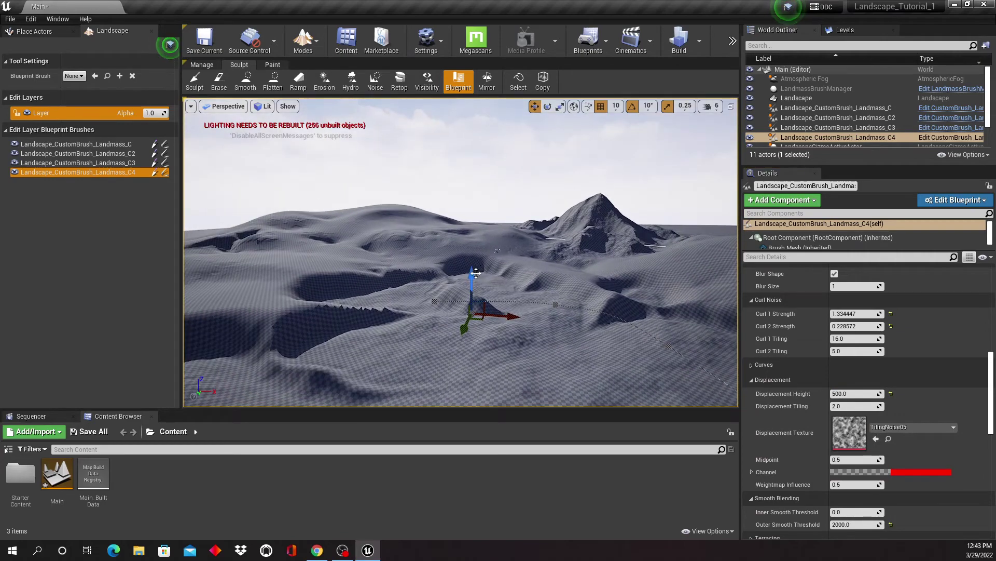
Lower the capped landmass brush slightly and inspect the surrounding terrain from several angles
left_click_drag(476, 273, 477, 283)
right_click_drag(498, 308, 457, 327)
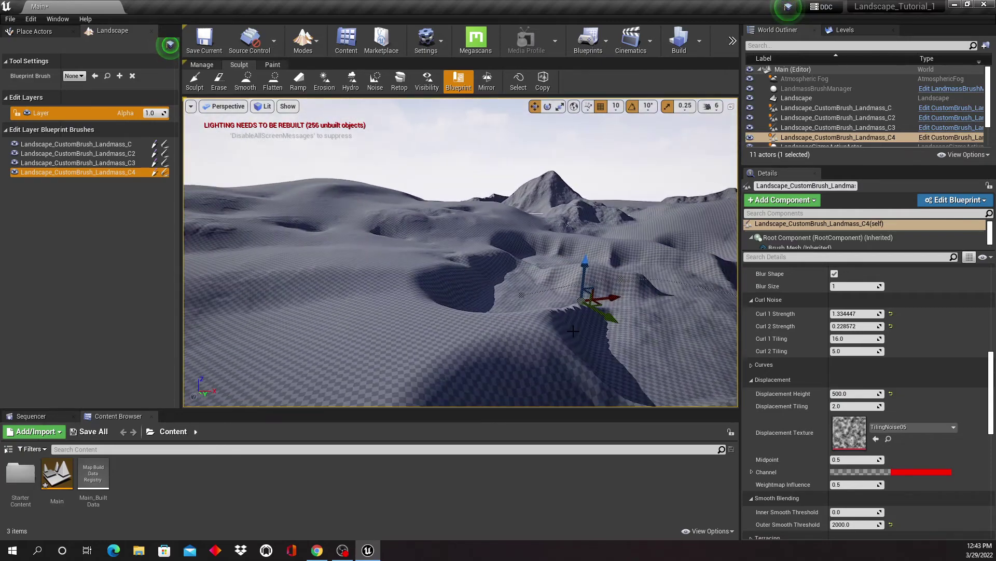
right_click_drag(577, 331, 613, 345)
right_click_drag(470, 329, 501, 330)
right_click_drag(455, 213, 588, 326)
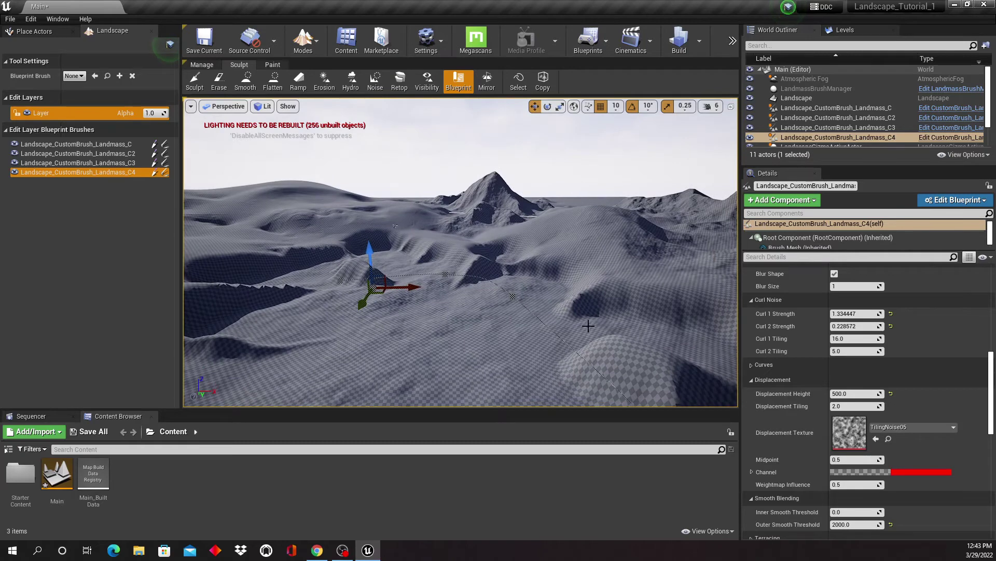
Try a CustomBrush_MaterialOnly blueprint brush on the landscape, inspect its effect and undo its creation
left_click(81, 76)
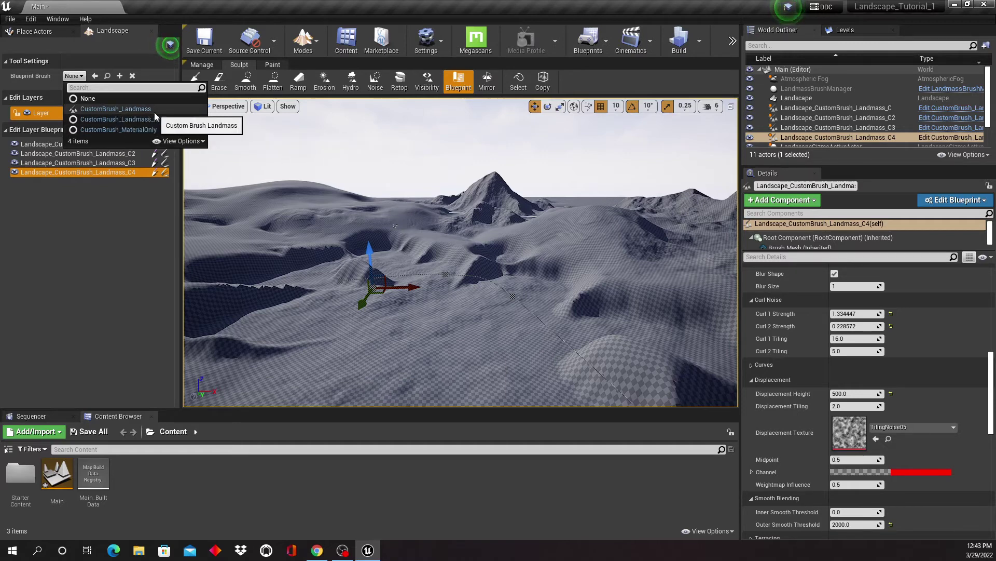
left_click(125, 130)
left_click(286, 239)
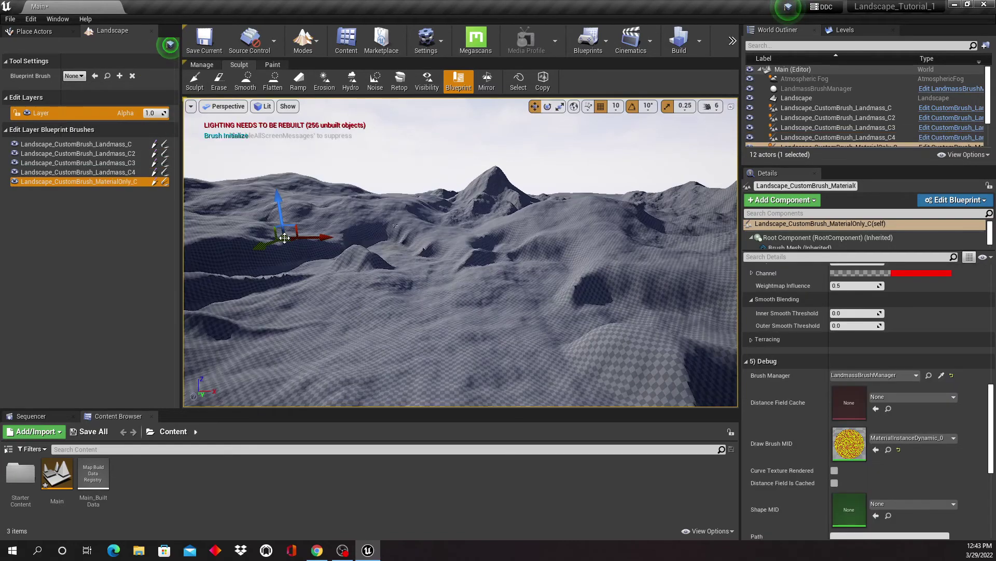
mouse_move(460, 289)
right_mouse_down()
mouse_move(397, 310)
mouse_move(394, 299)
mouse_move(407, 291)
mouse_move(368, 298)
mouse_move(460, 282)
right_mouse_up()
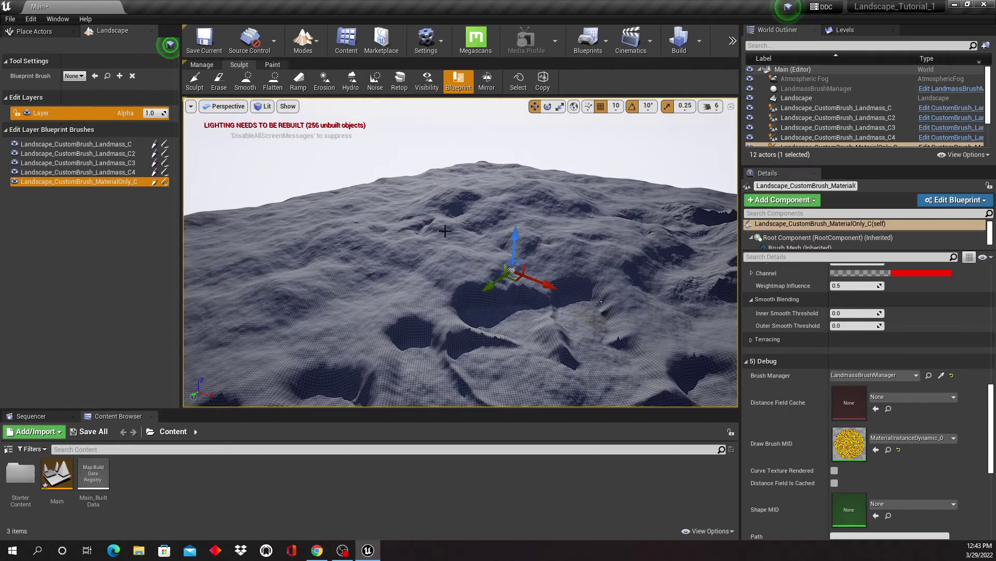
key("ctrl+z")
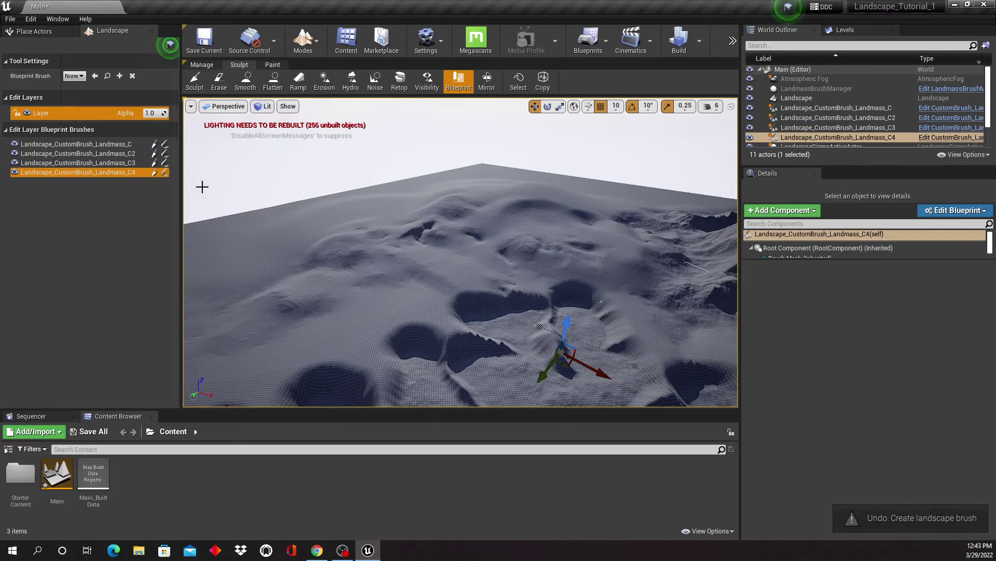
Place a CustomBrush_MaterialOnly blueprint brush on the open ground beside the pits
left_click(84, 76)
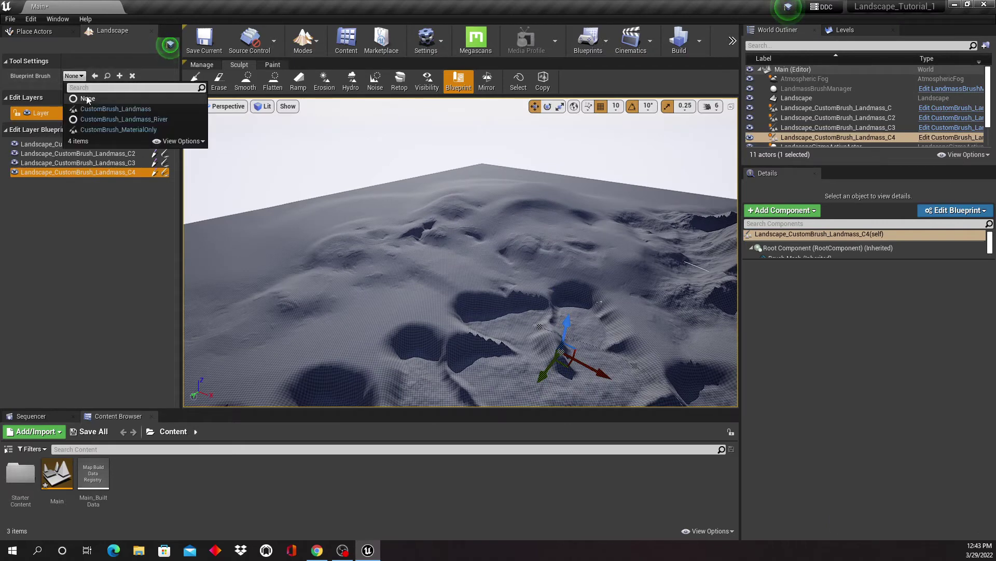
left_click(96, 130)
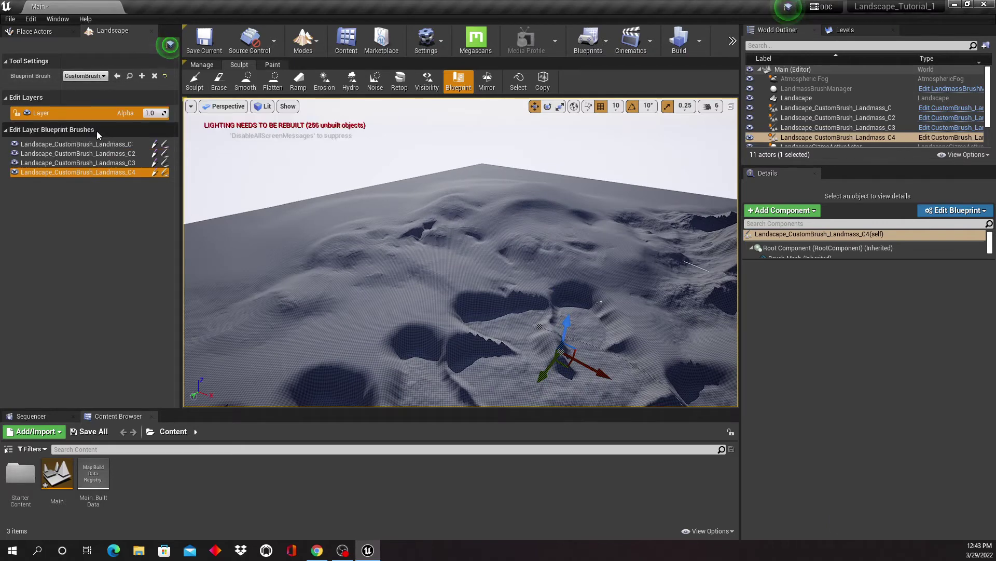
left_click(443, 278)
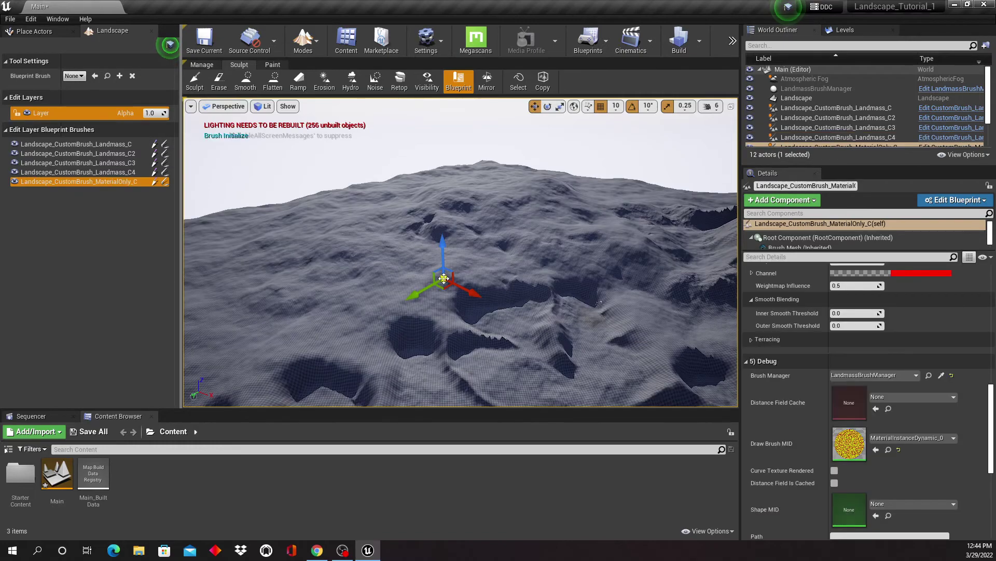
right_click_drag(576, 294, 532, 287)
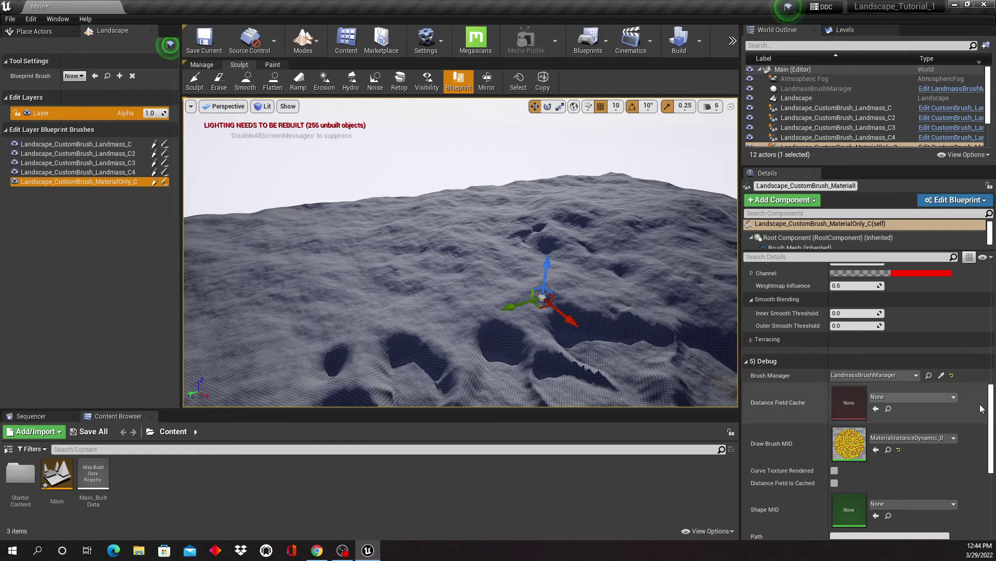
Review the material-only brush's Blurring, Curl Noise, Displacement and Smooth Blending settings
scroll(867, 405, "up", 10)
scroll(892, 407, "up", 2)
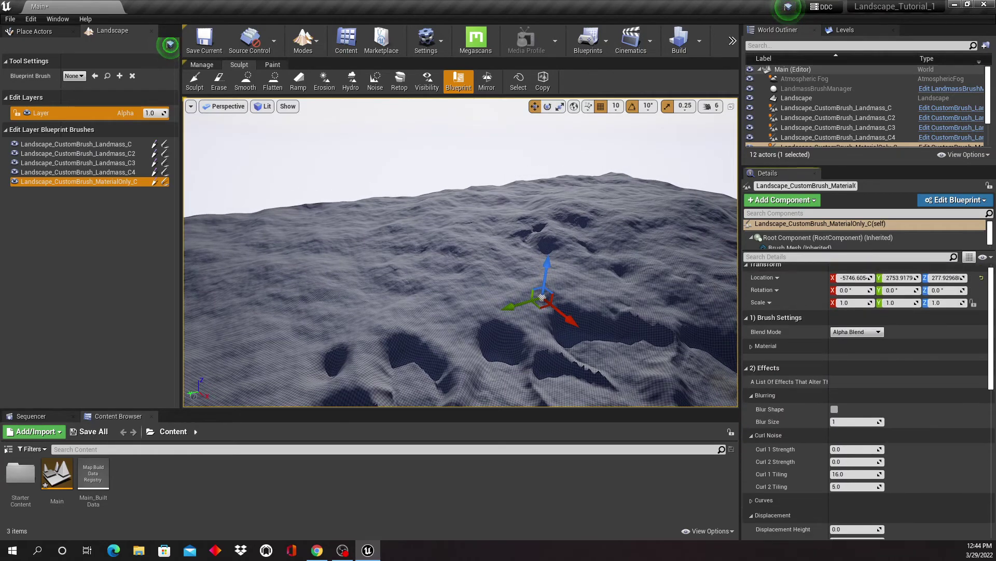
right_click(899, 403)
left_click(991, 424)
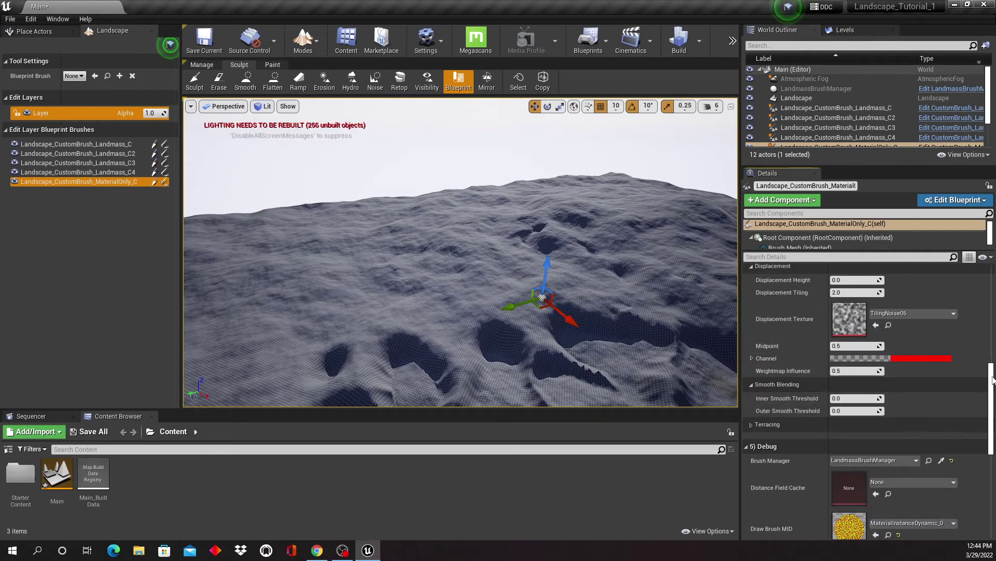
scroll(993, 379, "up", 1)
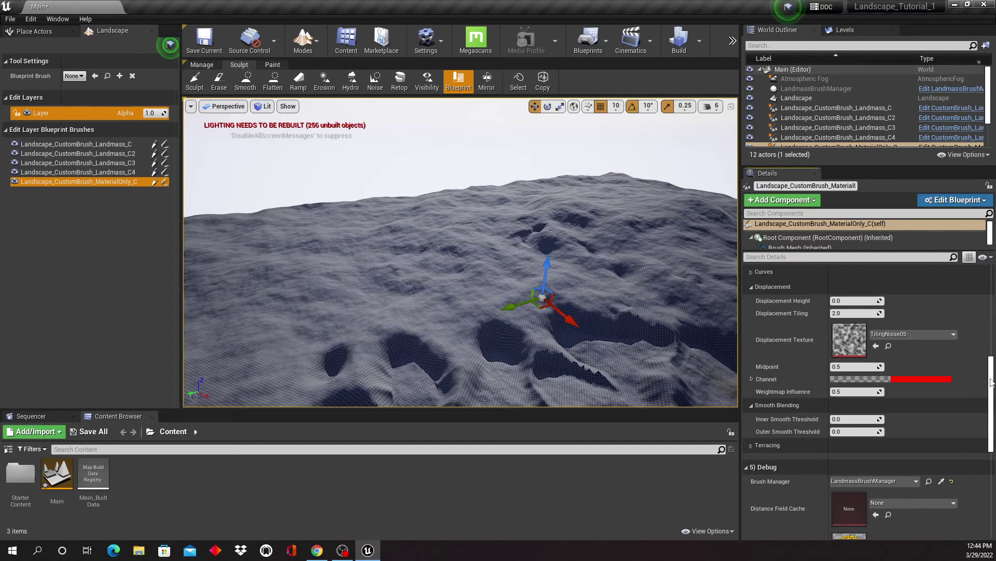
scroll(991, 382, "up", 11)
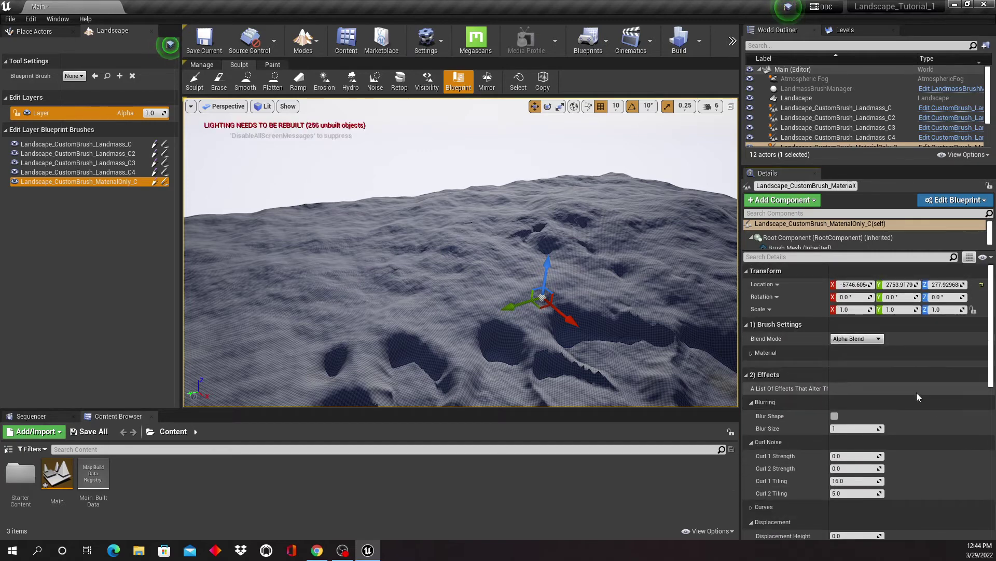
Try a Curl 1 Tiling of about 7.42 on the material-only brush and restore it to 16
left_click_drag(841, 480, 877, 480)
left_click(855, 481)
type("16")
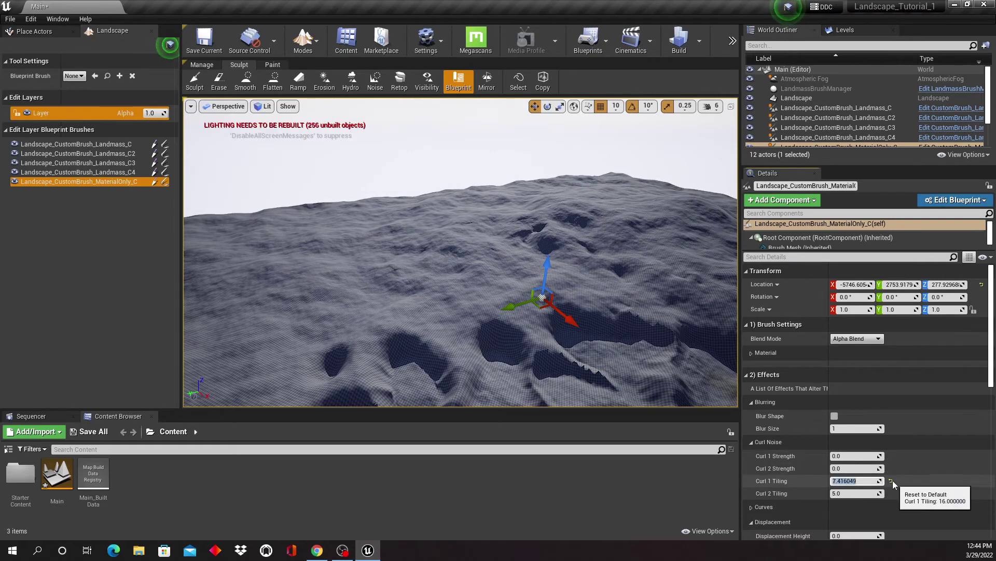
key("Return")
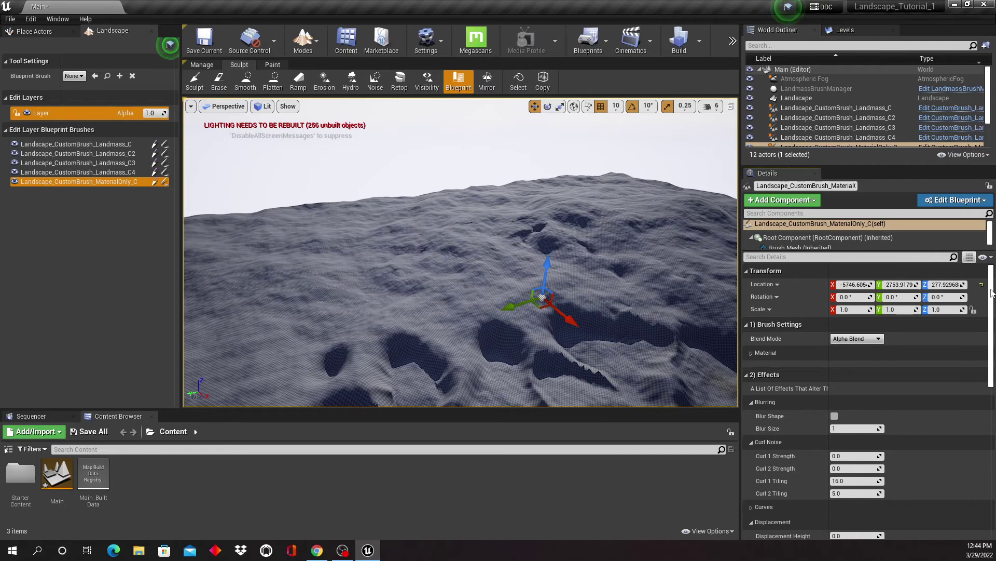
Try the Min and Additive blend modes on the material-only brush and restore Alpha Blend
scroll(902, 311, "down", 2)
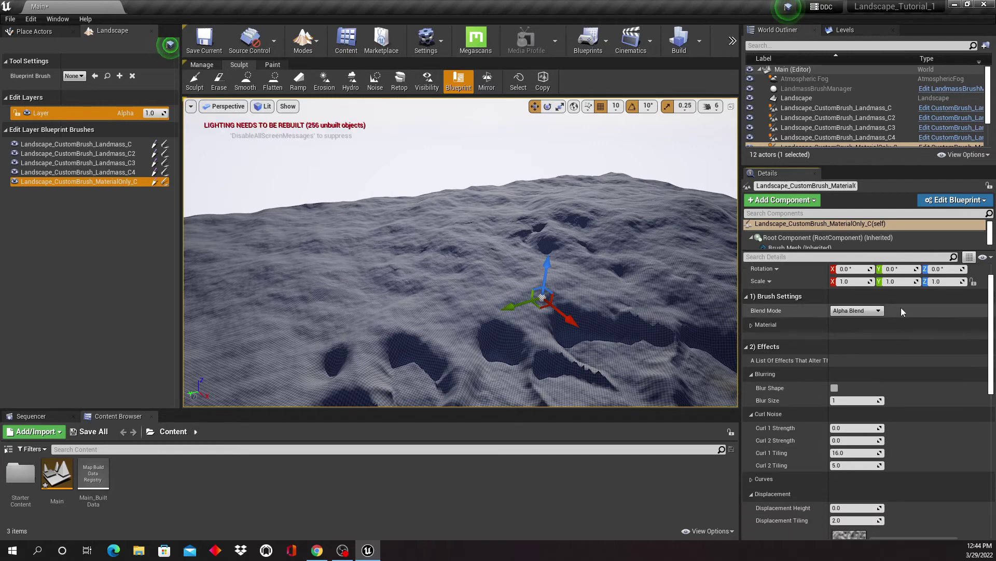
left_click(873, 311)
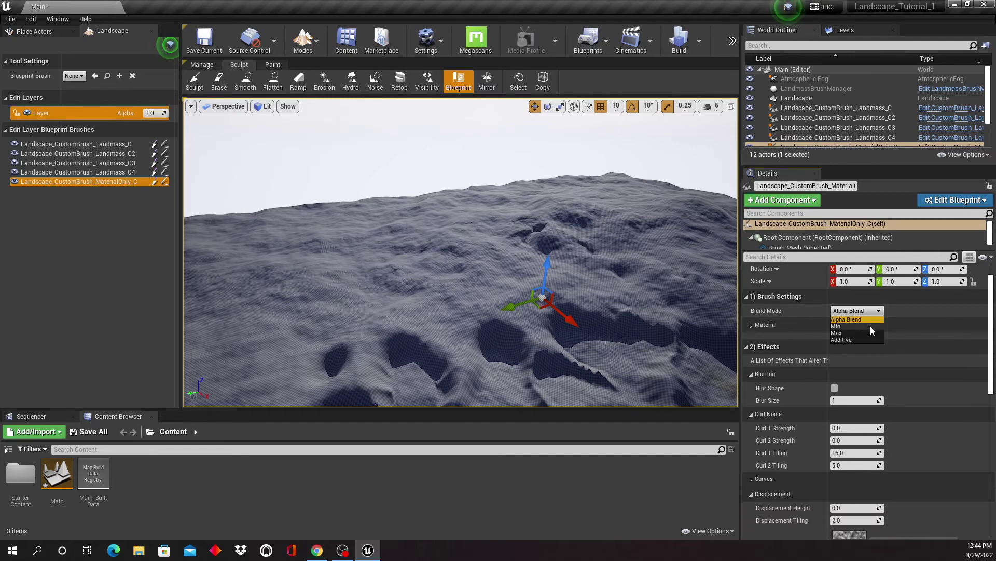
left_click(870, 325)
left_click(868, 310)
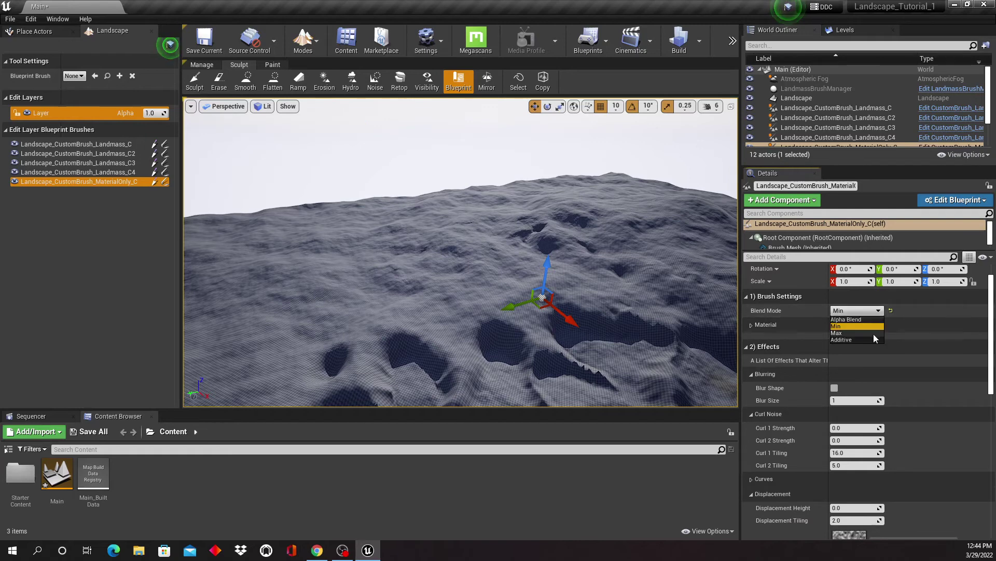
left_click(873, 339)
left_click(874, 314)
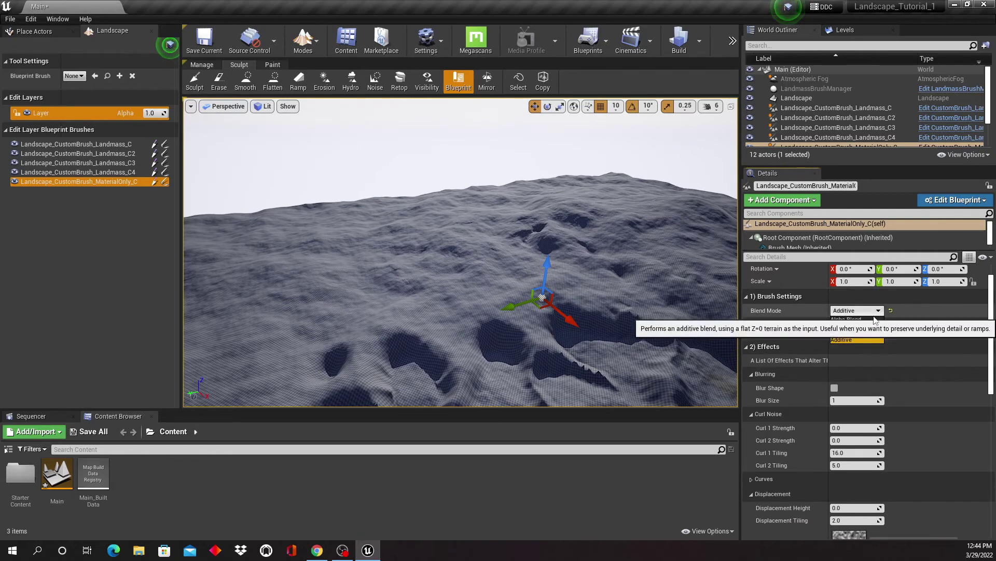
left_click(874, 319)
Set the Elevation Scale in the material-only brush's Material settings to about 689.78
left_click(752, 325)
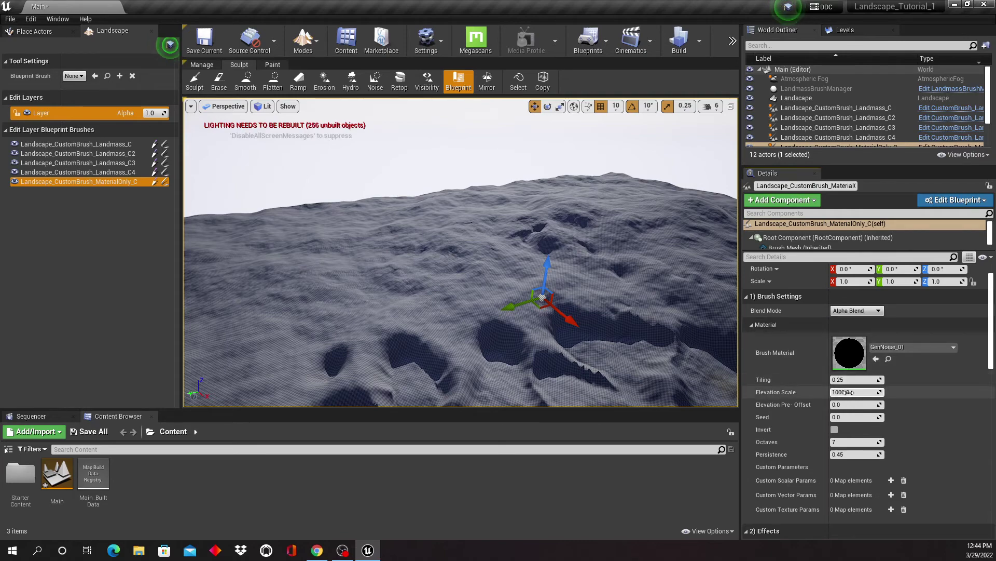
mouse_move(842, 392)
left_mouse_down()
mouse_move(831, 392)
mouse_move(856, 392)
left_mouse_up()
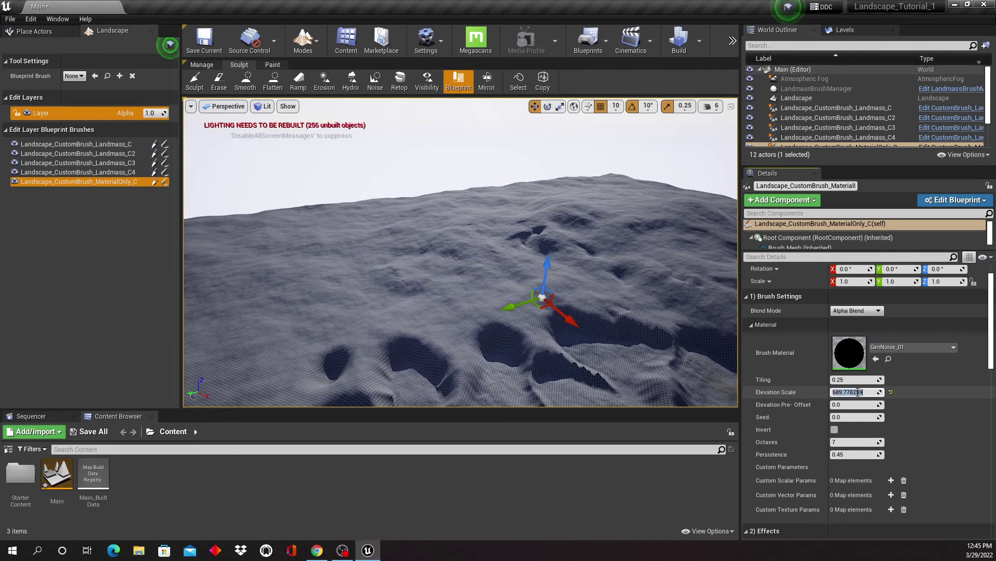
Examine how the material-only brush shapes the terrain around the pits, the mounds and the mountain peak
mouse_move(574, 318)
left_mouse_down()
mouse_move(410, 291)
mouse_move(291, 338)
mouse_move(244, 339)
left_mouse_up()
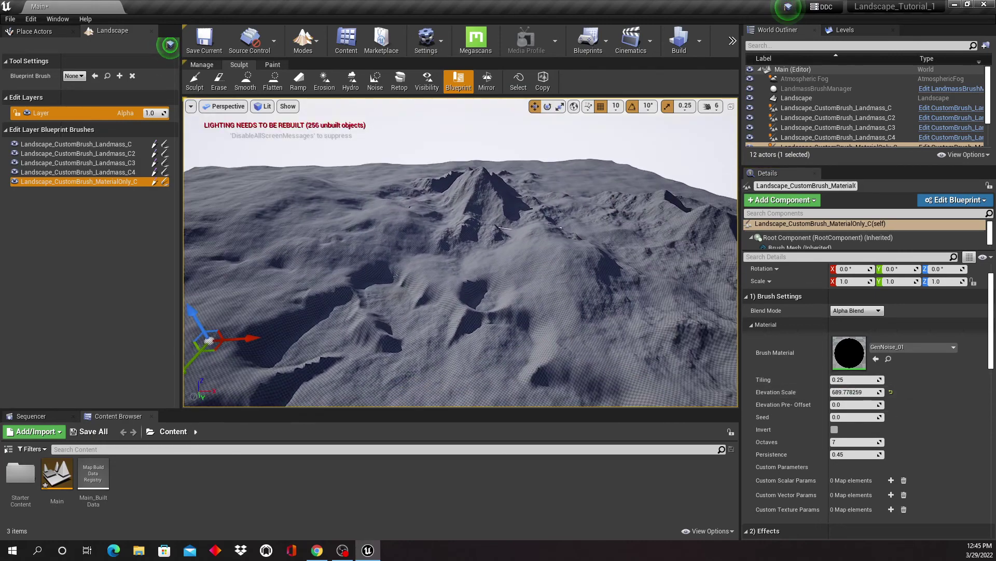
right_click_drag(461, 252, 461, 306)
scroll(377, 147, "down", 10)
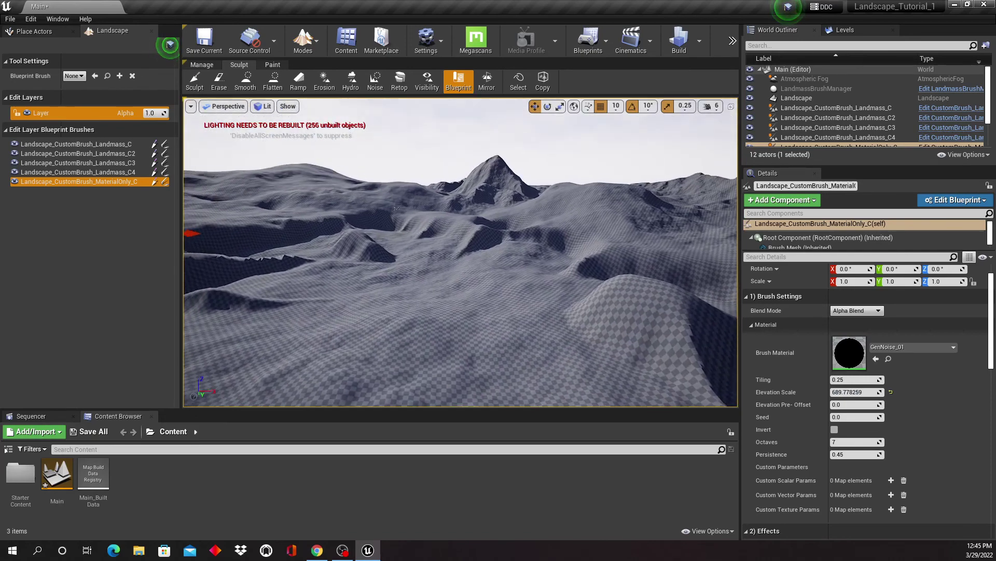
right_click_drag(461, 252, 540, 229)
mouse_move(611, 322)
right_mouse_down()
mouse_move(650, 321)
mouse_move(583, 324)
mouse_move(622, 329)
mouse_move(593, 326)
mouse_move(614, 328)
right_mouse_up()
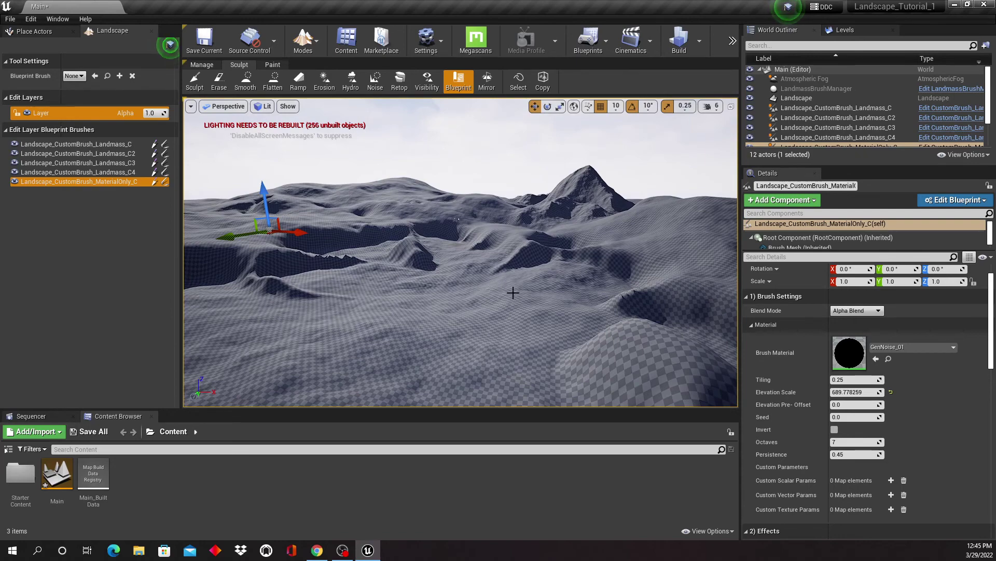
right_click_drag(523, 296, 526, 285)
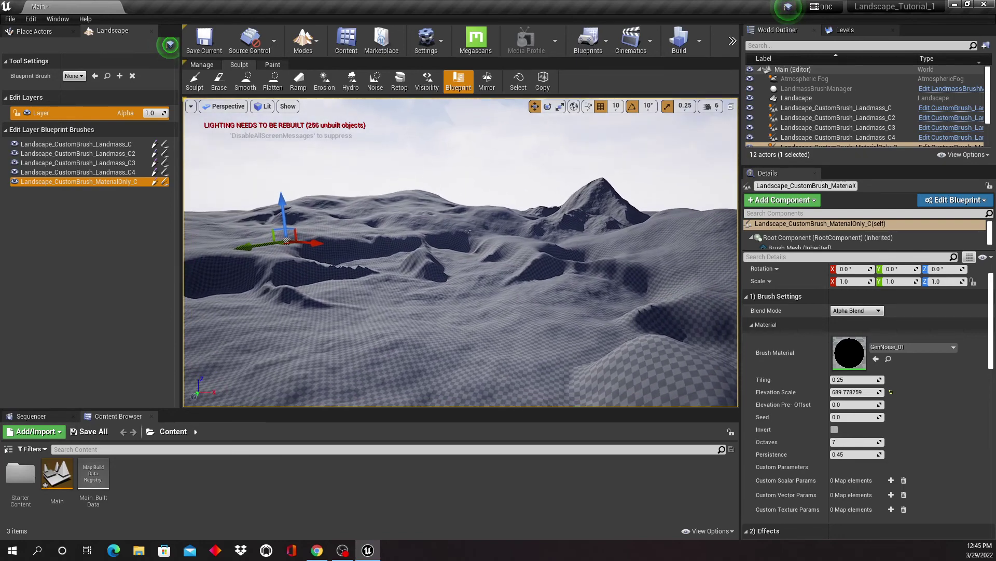
mouse_move(468, 233)
right_mouse_down()
mouse_move(539, 236)
mouse_move(337, 237)
mouse_move(392, 243)
mouse_move(380, 236)
right_mouse_up()
right_click_drag(522, 292, 530, 295)
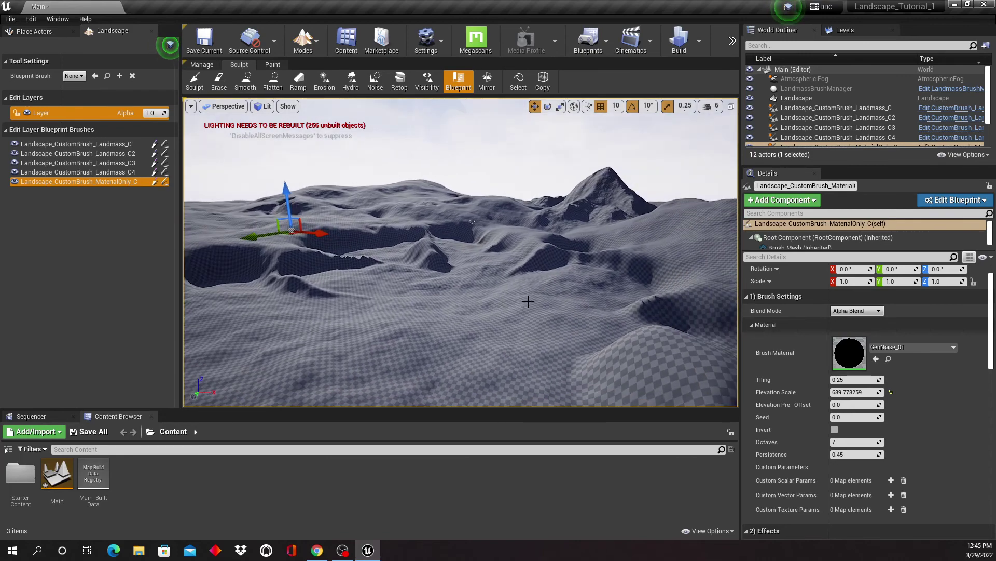
right_click_drag(485, 238, 475, 239)
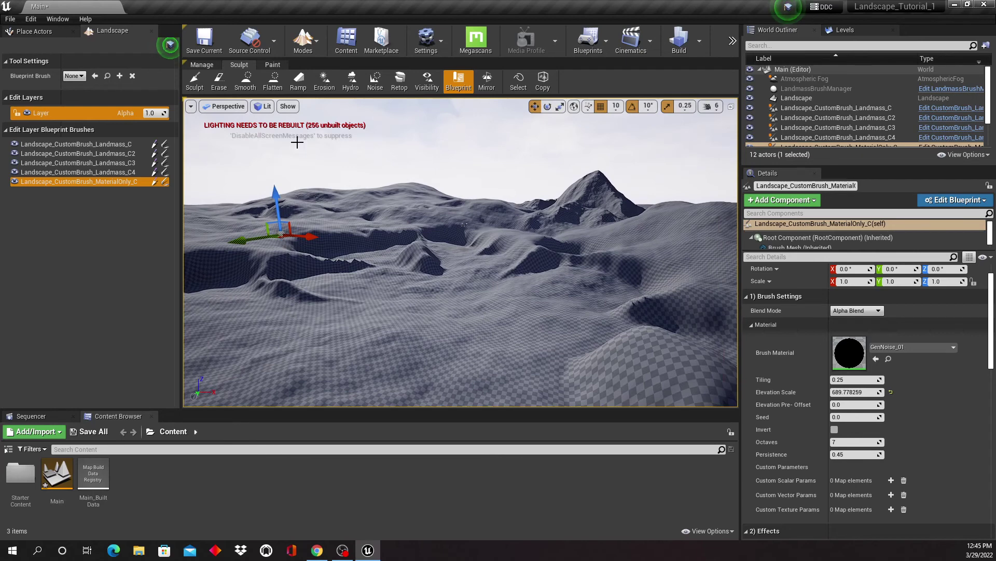
Save all unsaved levels and assets of the project
left_click(12, 20)
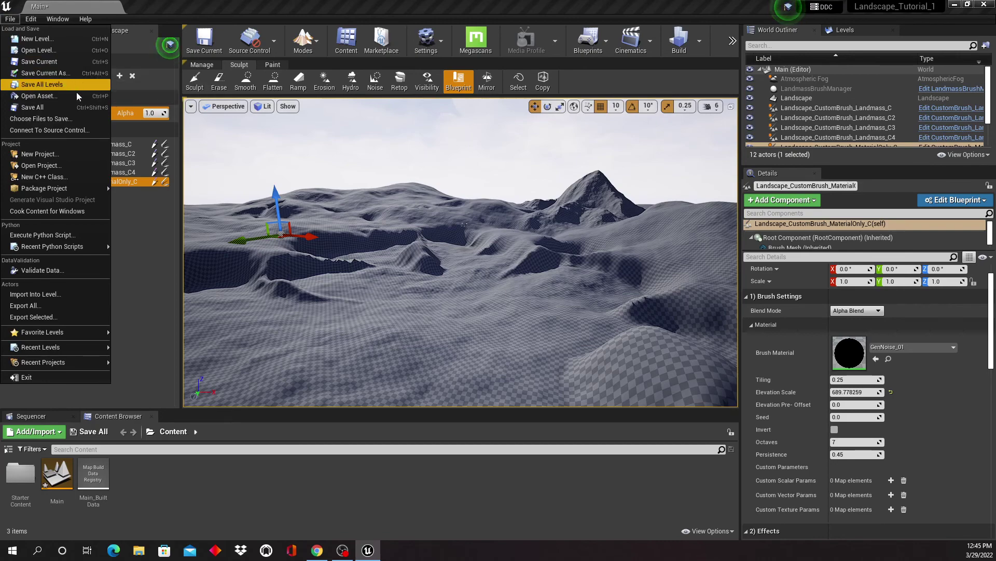
left_click(49, 107)
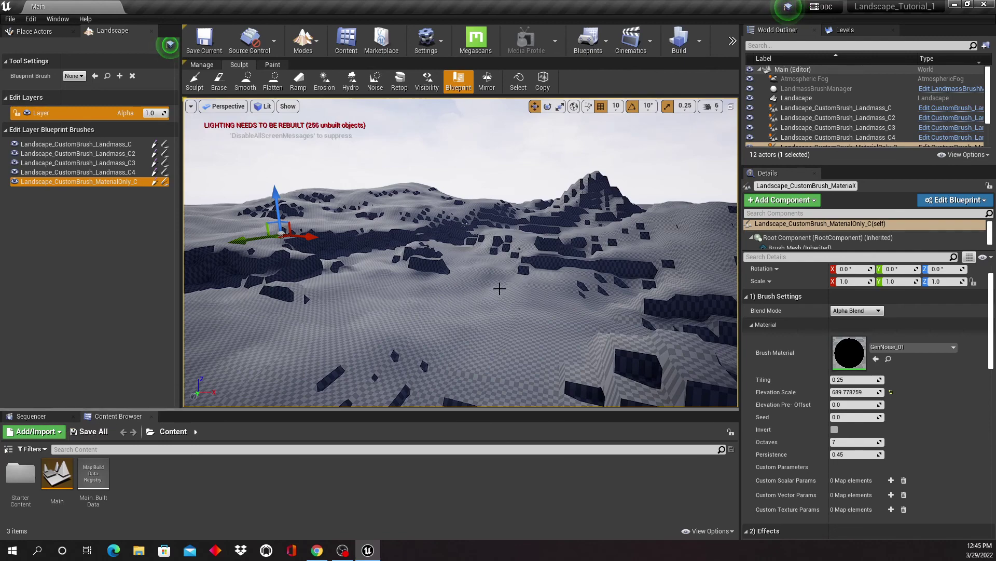
Survey the saved landscape from above and from near ground level, covering its peaks, ridges and pits
right_click_drag(505, 334, 555, 369)
right_click_drag(454, 312, 513, 317)
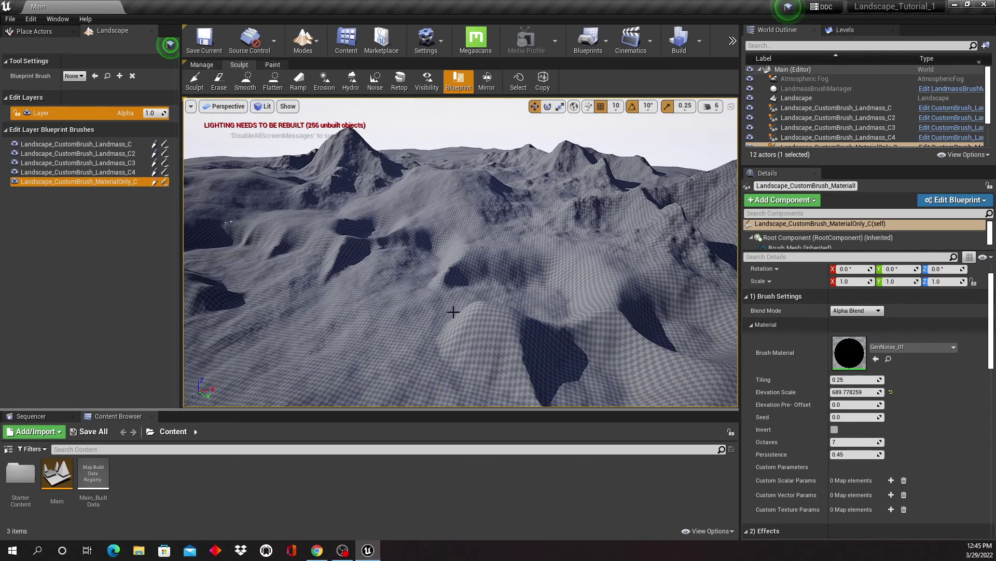
right_click_drag(426, 341, 389, 335)
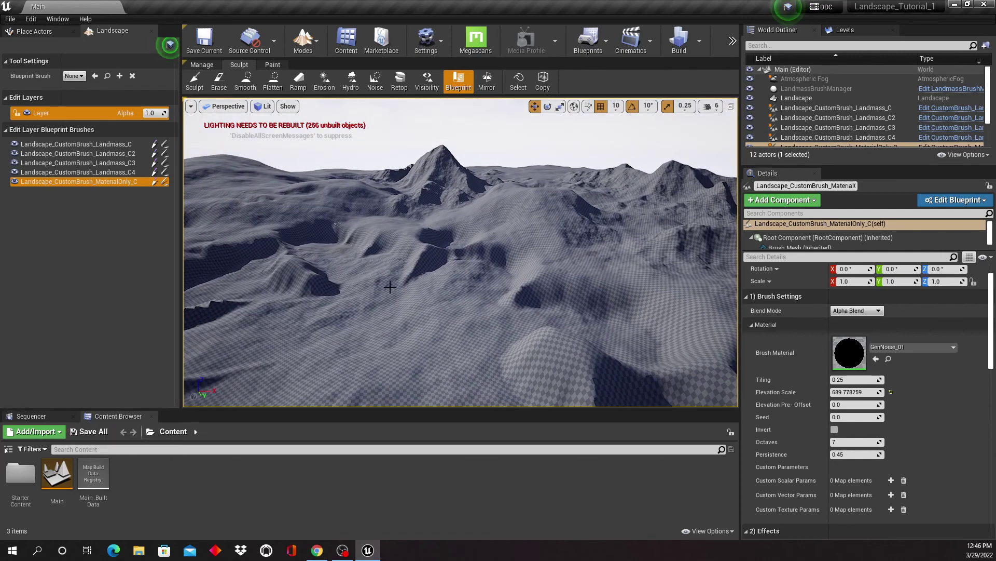
right_click_drag(425, 281, 381, 251)
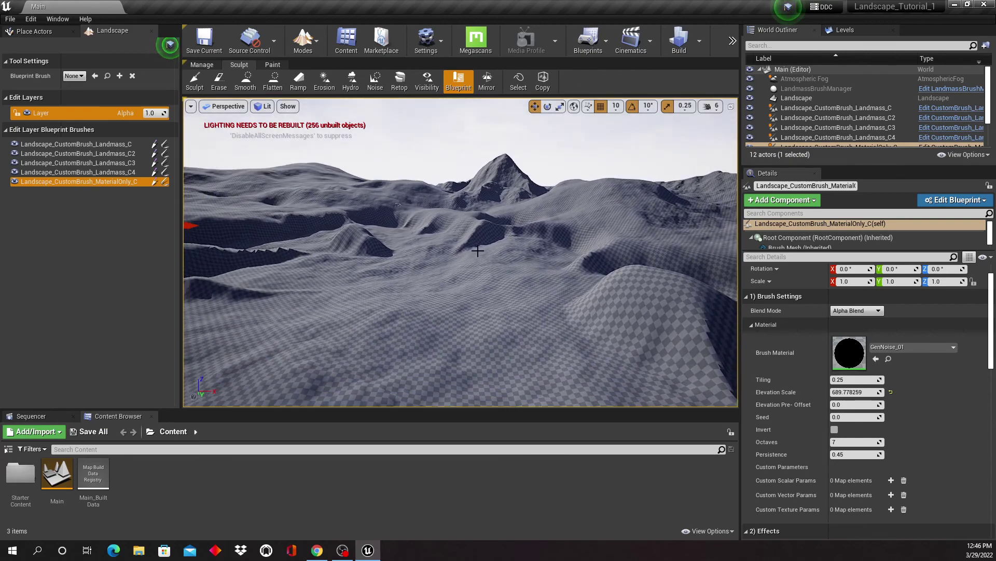
left_click_drag(480, 251, 519, 258)
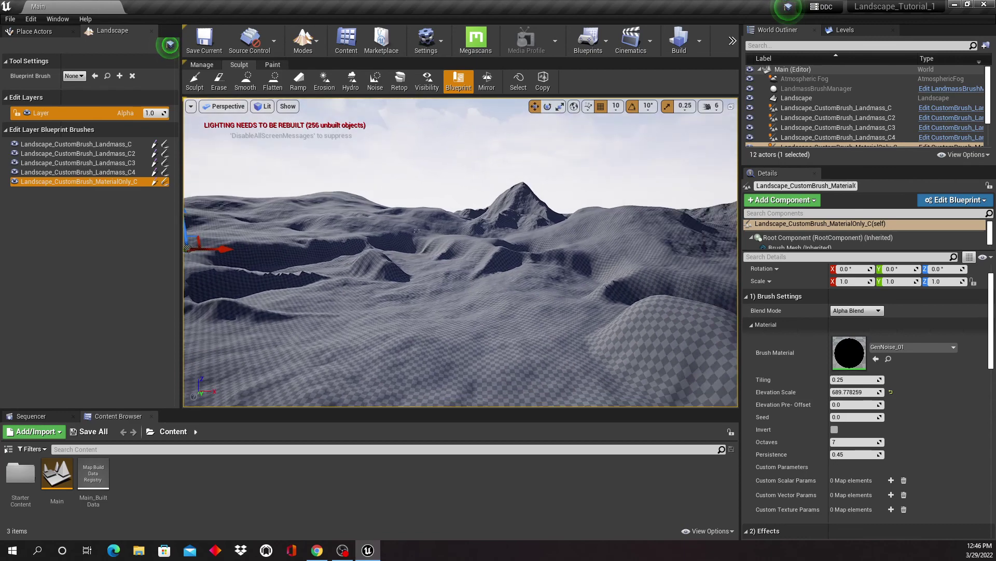
mouse_move(491, 176)
right_mouse_down()
mouse_move(467, 171)
mouse_move(491, 179)
mouse_move(479, 179)
right_mouse_up()
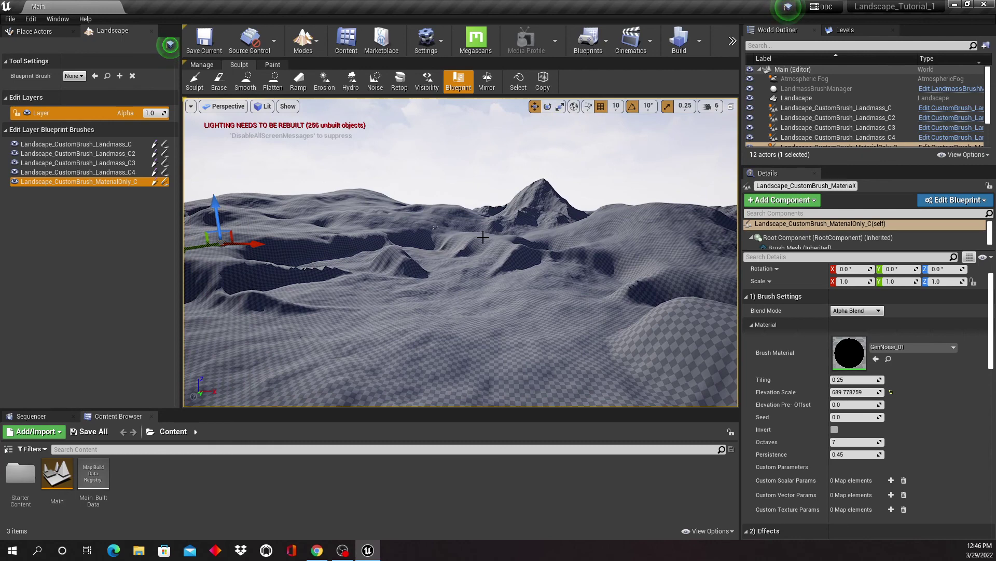